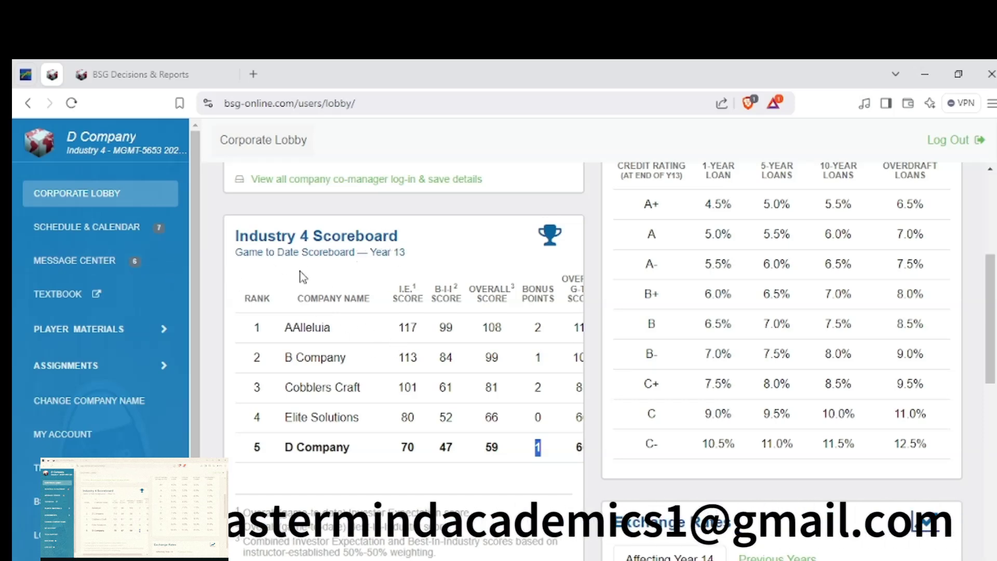
# Examine D Company's row in the Industry 4 game-to-date scoreboard and compare it with the other companies' ranks and scores.
pyautogui.moveTo(246, 299); pyautogui.dragTo(215, 404)
pyautogui.moveTo(252, 452); pyautogui.dragTo(569, 455)
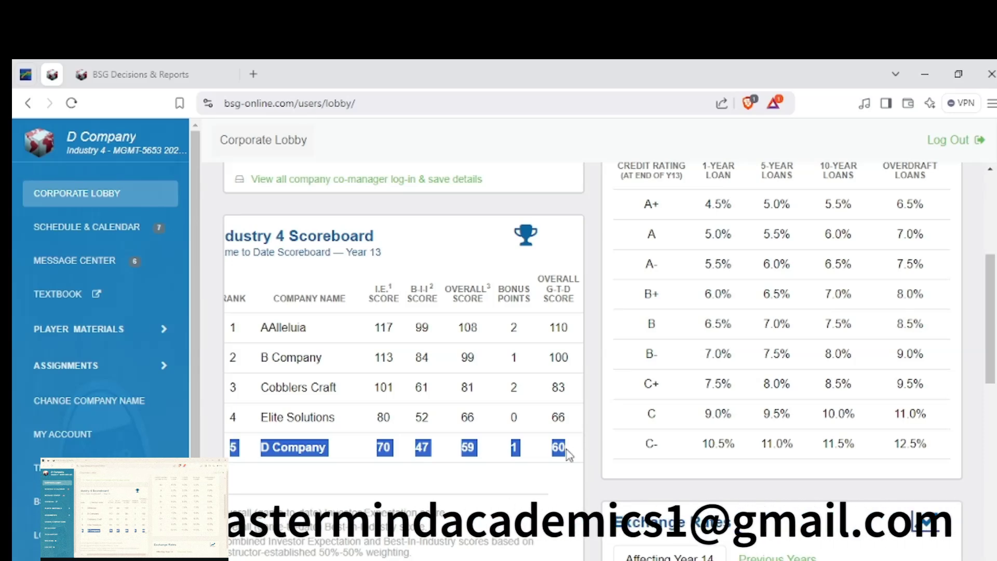
pyautogui.click(555, 272)
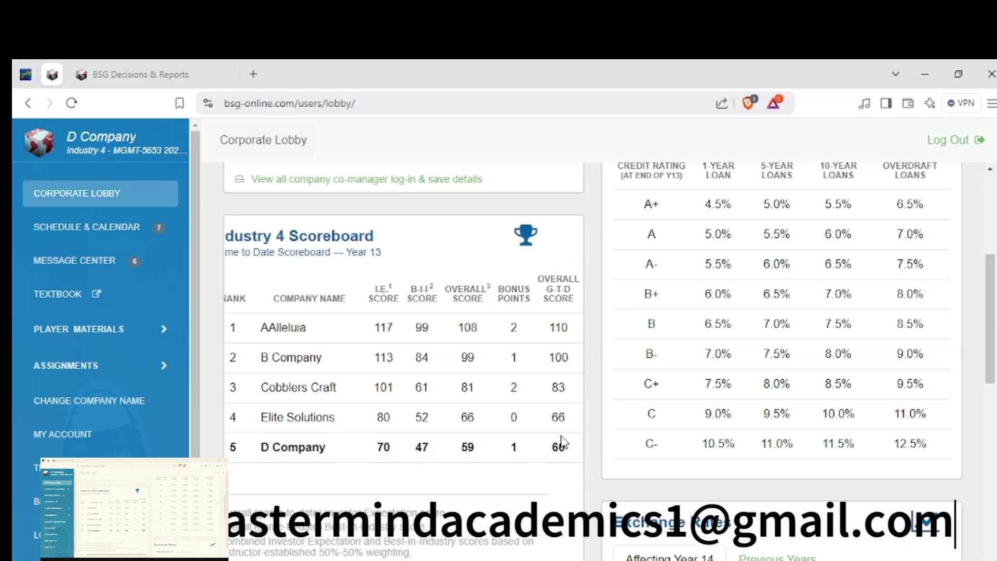
pyautogui.doubleClick(522, 449)
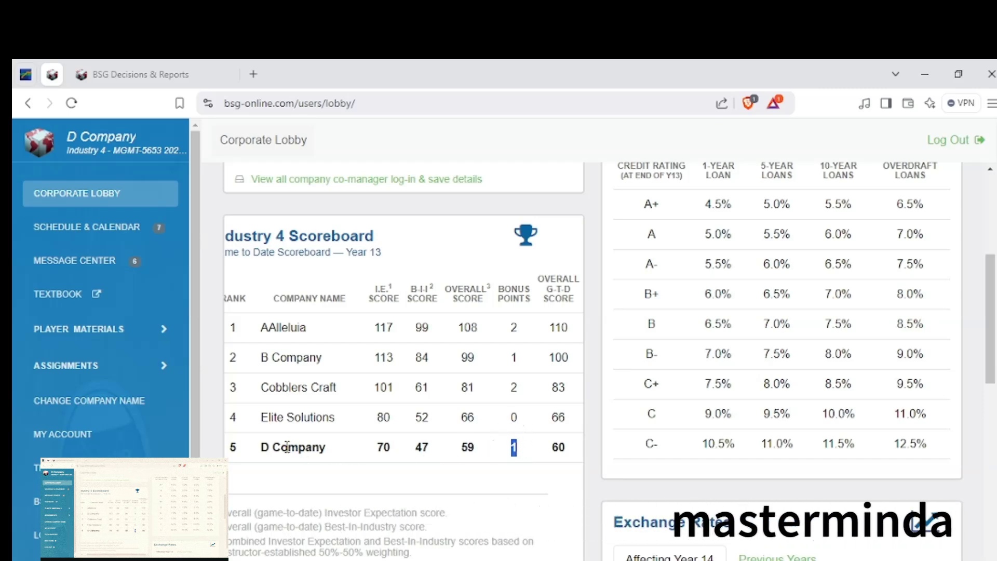
pyautogui.moveTo(261, 447); pyautogui.dragTo(308, 435)
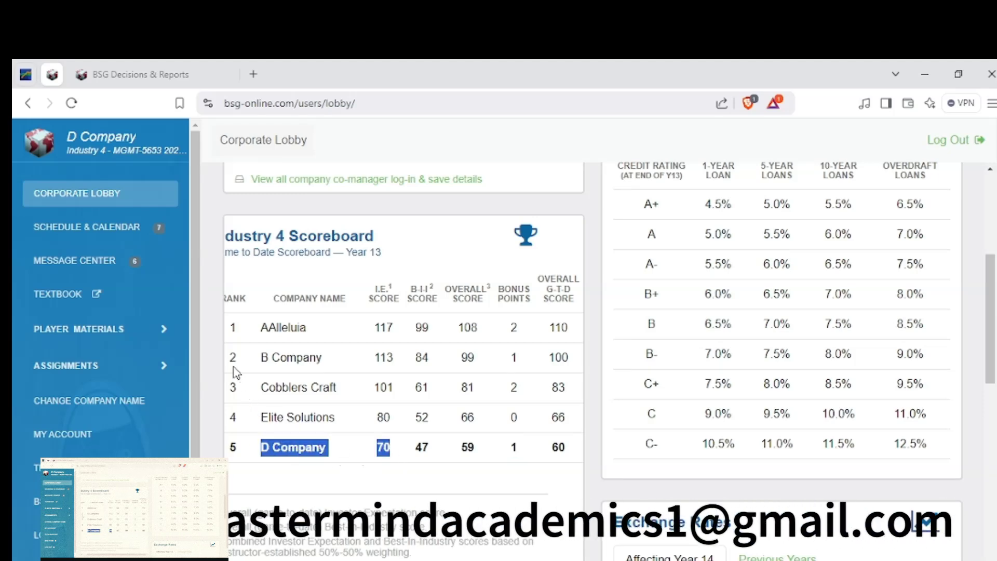
pyautogui.moveTo(236, 370)
pyautogui.mouseDown()
pyautogui.moveTo(299, 362)
pyautogui.moveTo(232, 356)
pyautogui.moveTo(242, 352)
pyautogui.mouseUp()
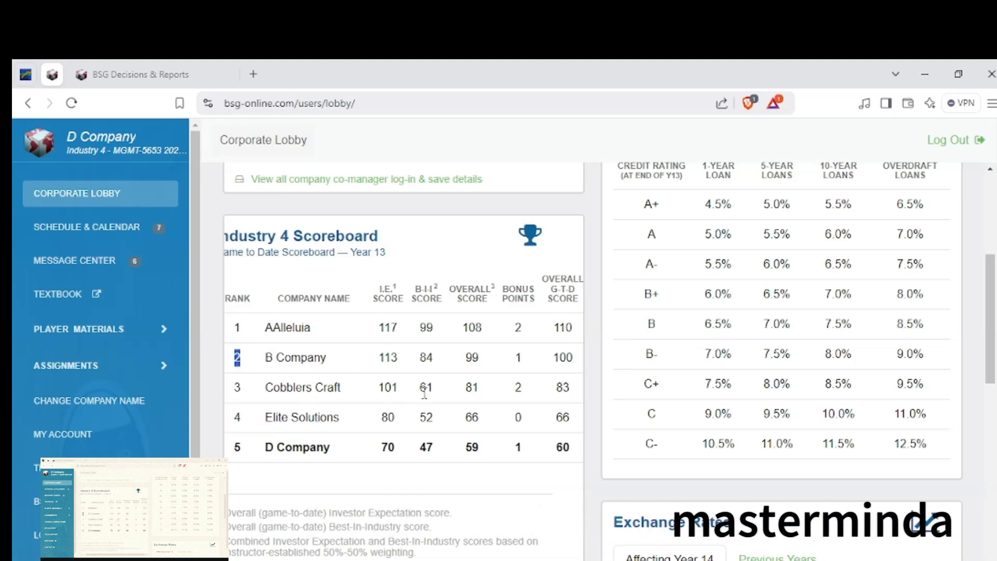
# Switch to BSG Decisions & Reports and look through the available Year 14 decision entries and Footwear Industry Report pages.
pyautogui.click(144, 76)
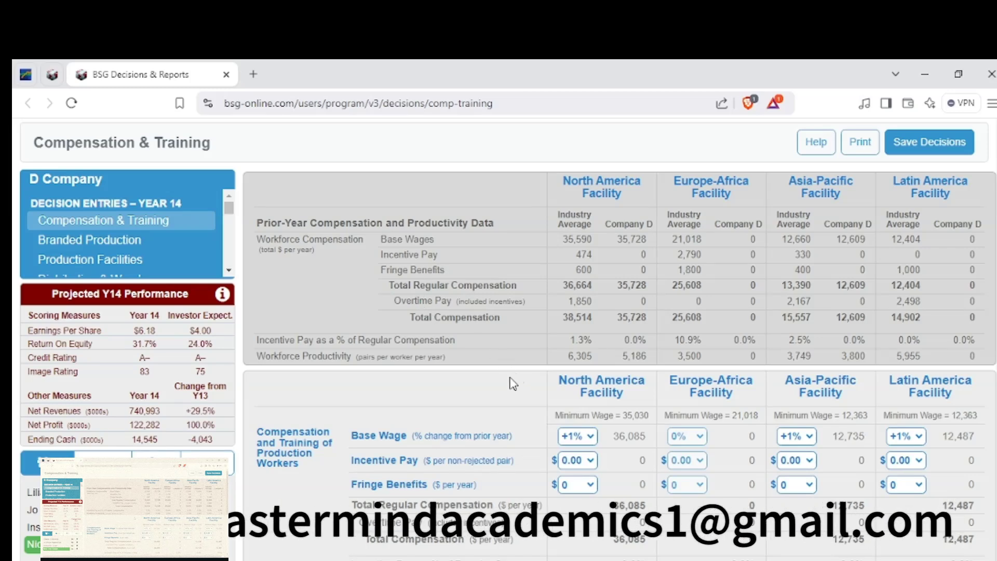
pyautogui.scroll(-1, 164, 237)
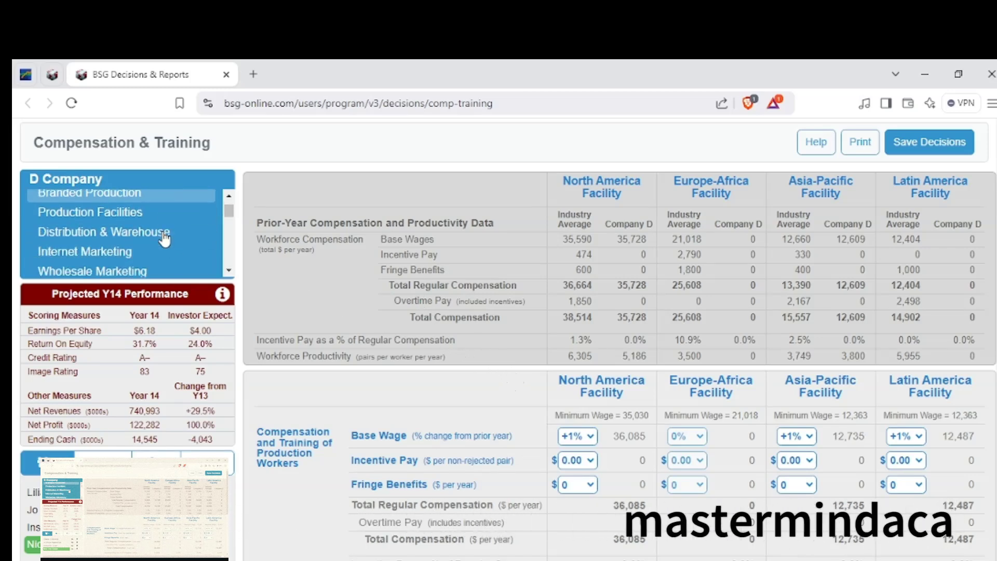
pyautogui.scroll(-1, 165, 237)
pyautogui.scroll(2, 150, 234)
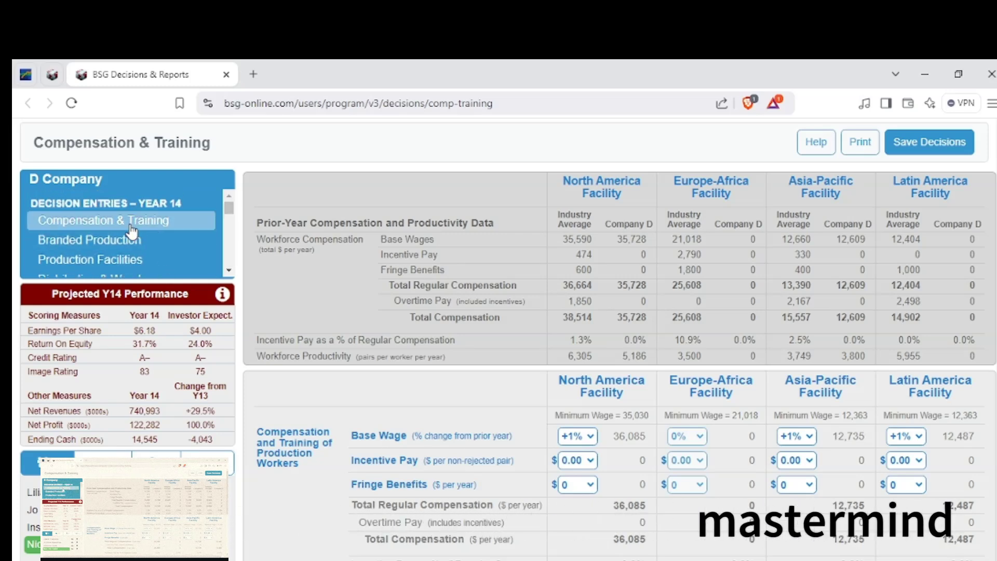
pyautogui.scroll(-3, 134, 233)
pyautogui.scroll(-4, 134, 238)
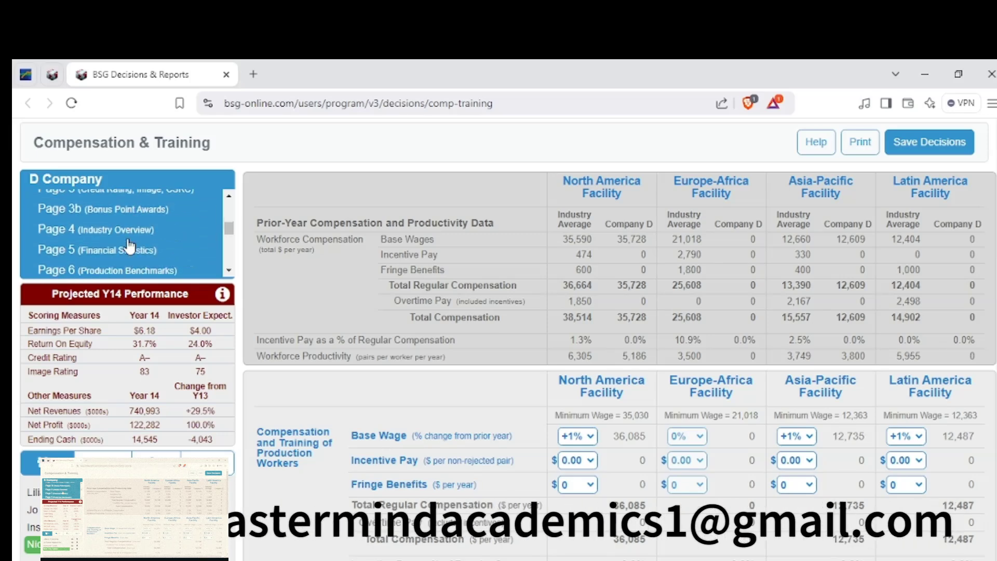
pyautogui.scroll(2, 88, 232)
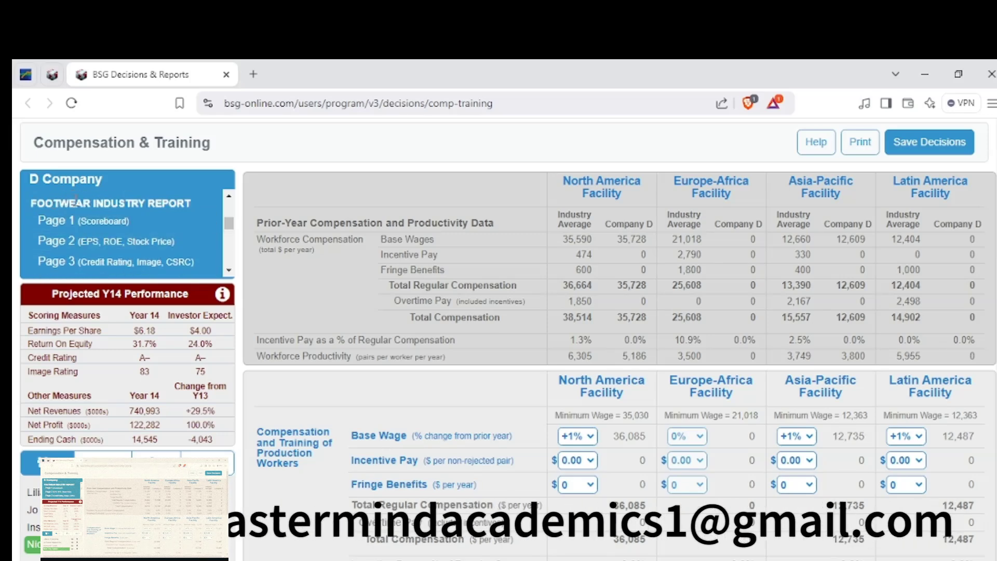
# Open Footwear Industry Report Page 1 and compare D Company's Year 13 investor expectation score with the top-ranked company's.
pyautogui.click(124, 223)
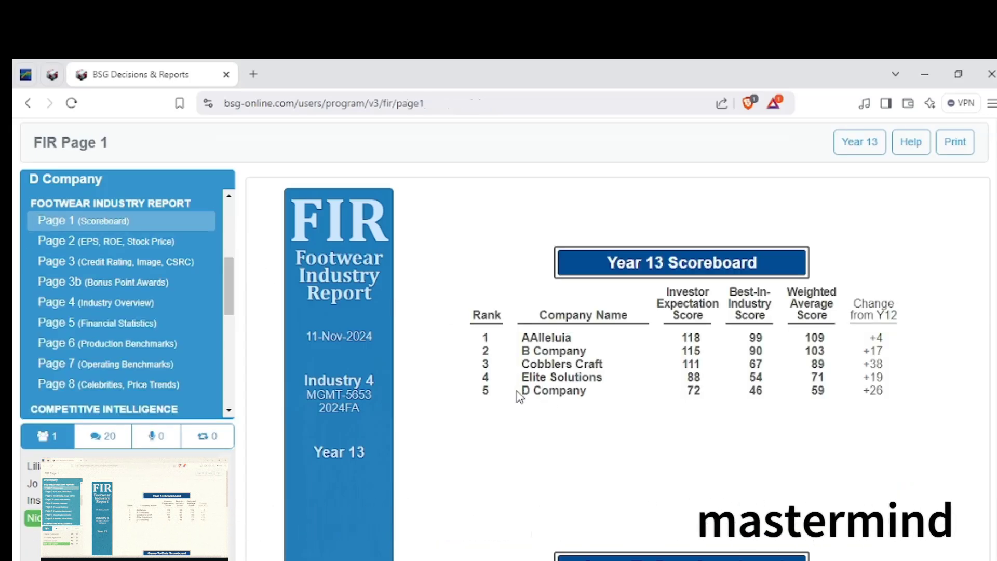
pyautogui.moveTo(520, 391); pyautogui.dragTo(895, 400)
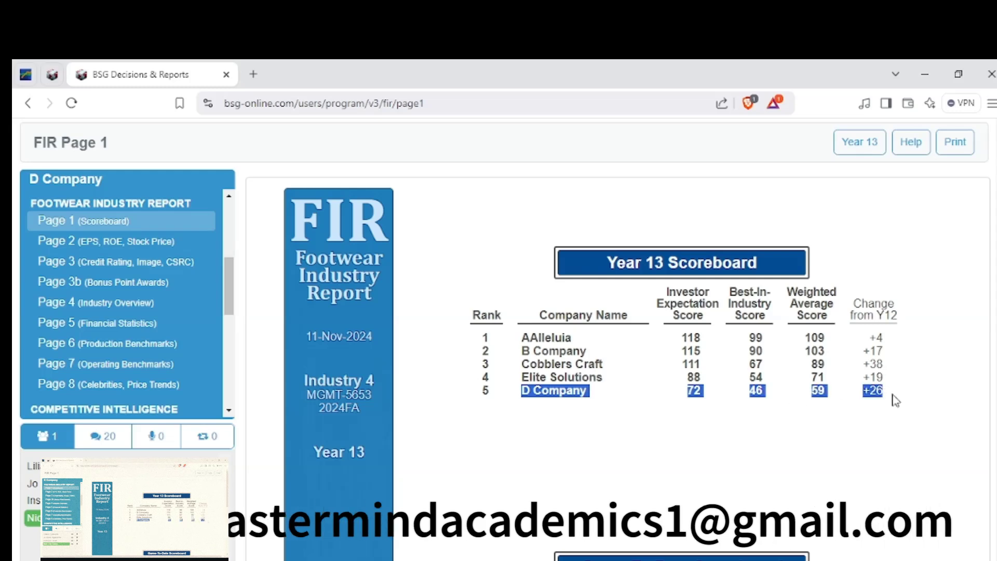
pyautogui.click(720, 393)
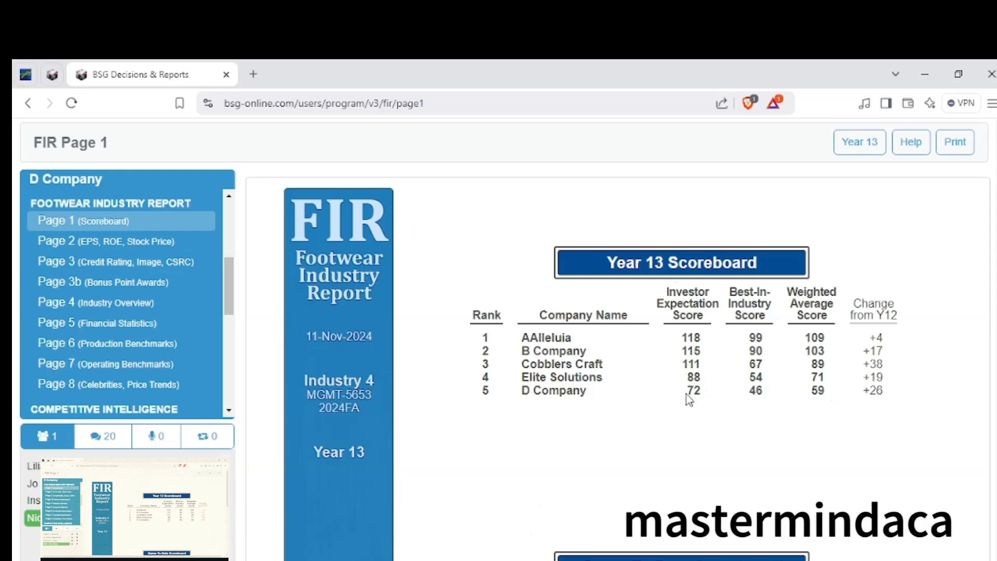
pyautogui.doubleClick(693, 390)
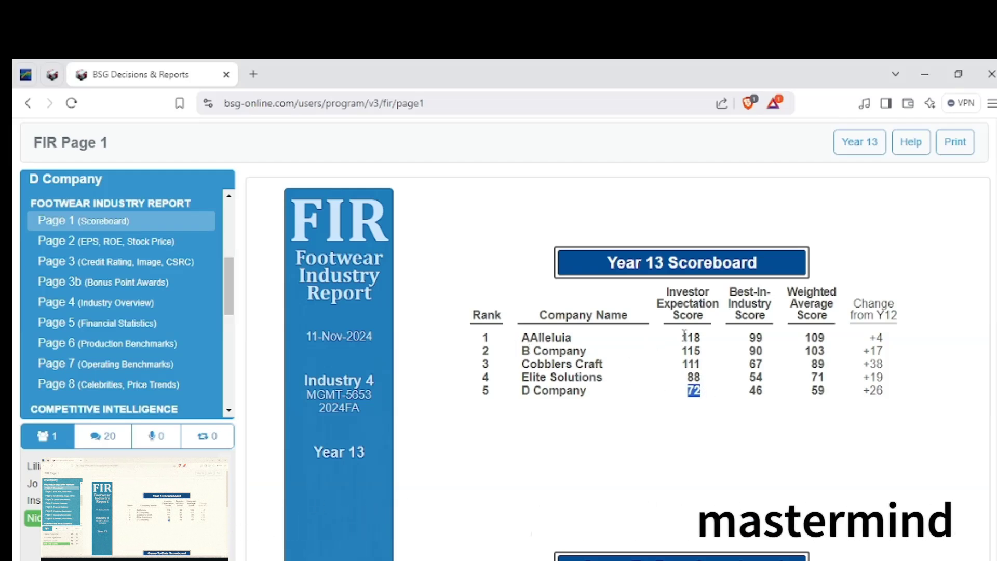
pyautogui.moveTo(683, 336); pyautogui.dragTo(700, 338)
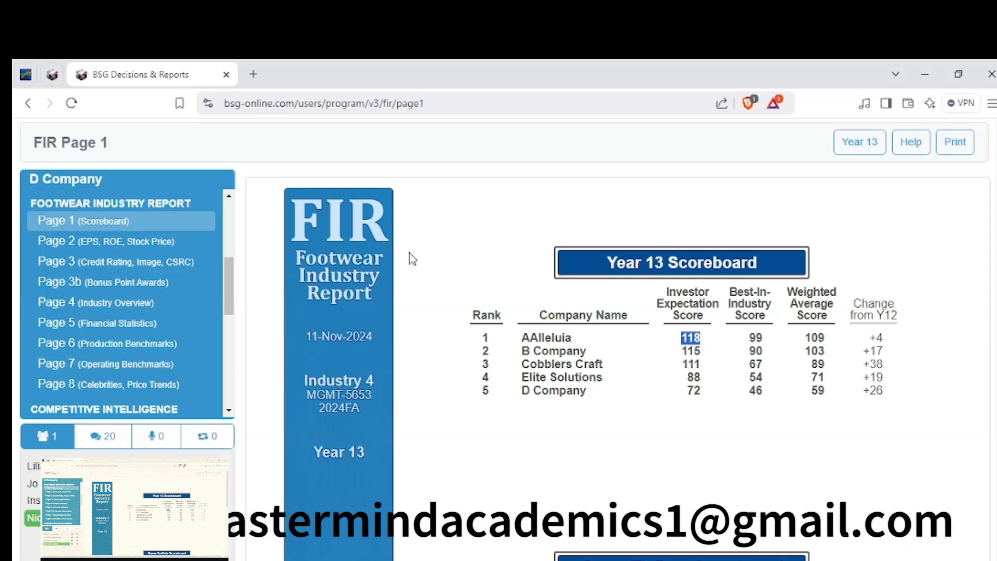
# Open Footwear Industry Report Page 2 and compare company D's Year 13 earnings per share with company A's.
pyautogui.click(128, 247)
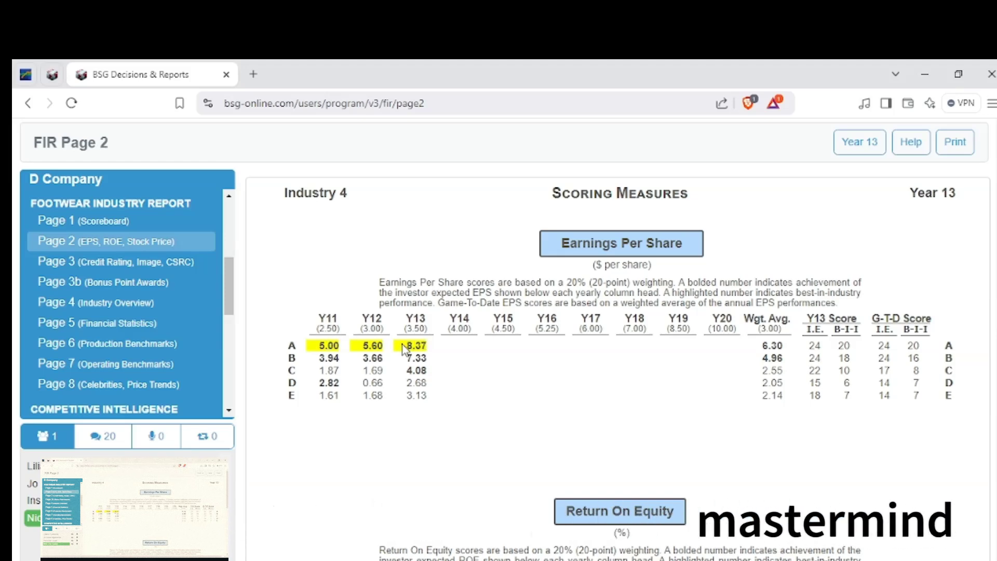
pyautogui.moveTo(407, 348); pyautogui.dragTo(429, 348)
pyautogui.doubleClick(425, 343)
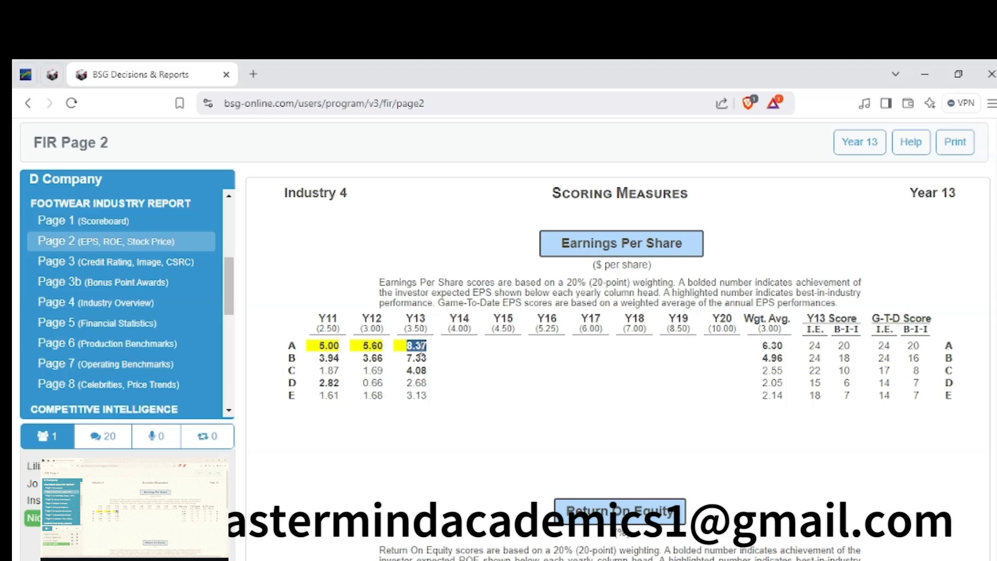
pyautogui.doubleClick(291, 382)
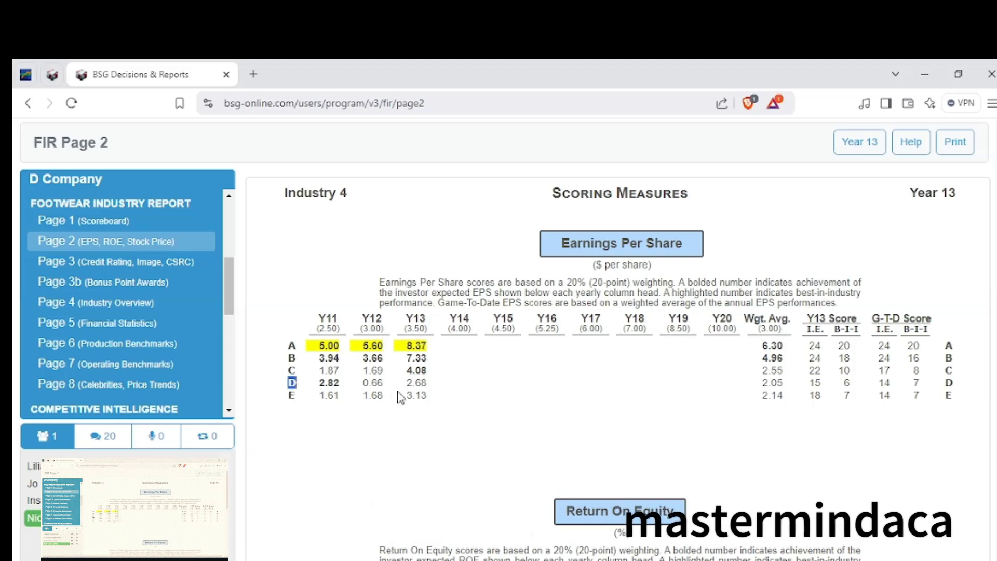
pyautogui.moveTo(399, 397); pyautogui.dragTo(437, 381)
pyautogui.click(447, 387)
pyautogui.click(438, 382)
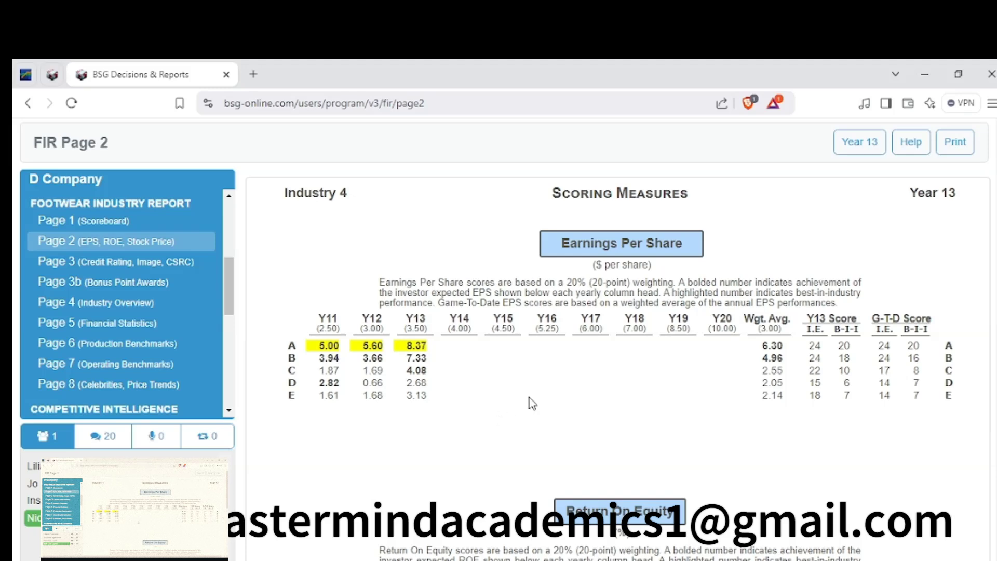
# Compare the Year 13 credit ratings of companies A and D on Page 3, and view the bonus point awards on Page 3b.
pyautogui.click(159, 263)
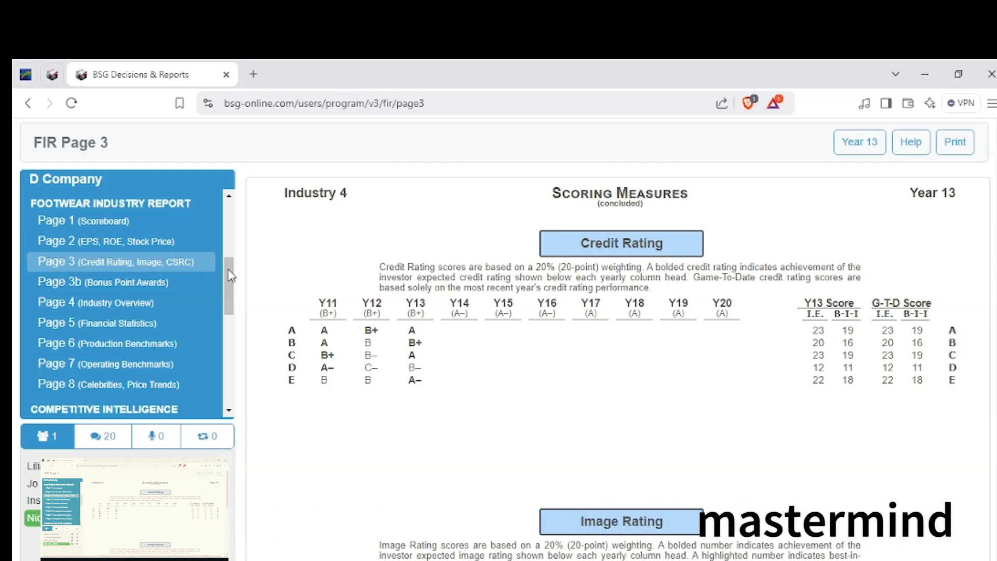
pyautogui.tripleClick(422, 332)
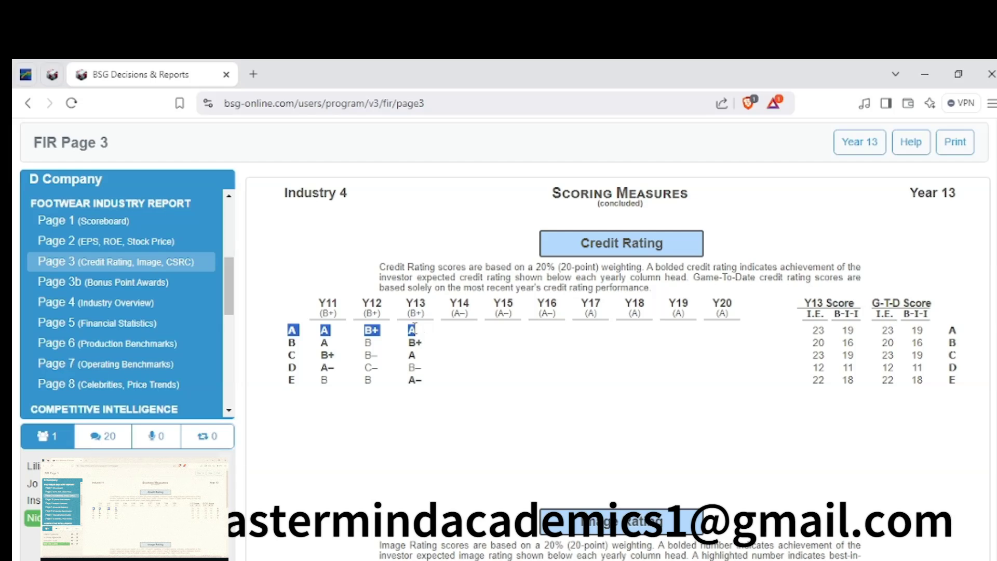
pyautogui.tripleClick(411, 367)
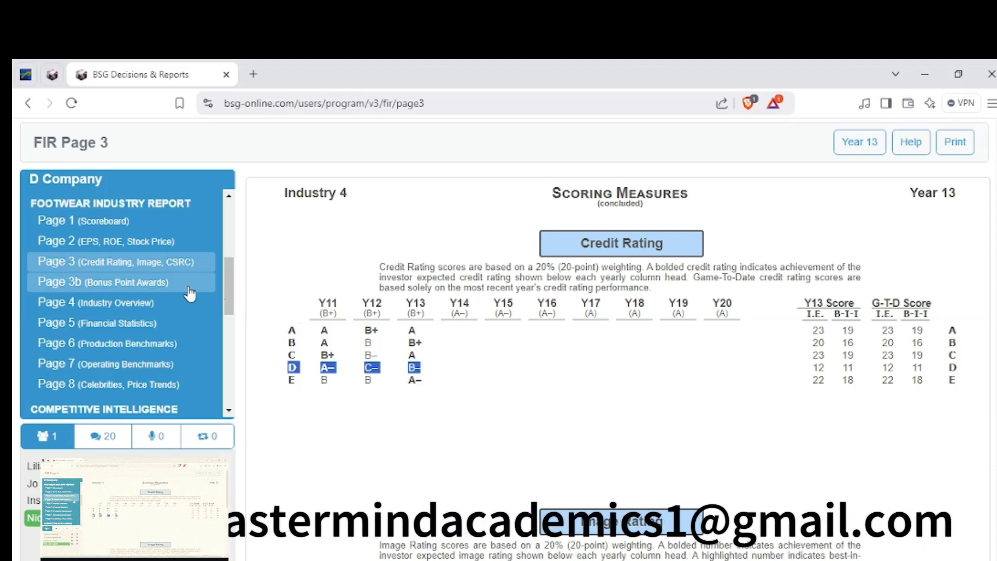
pyautogui.click(115, 285)
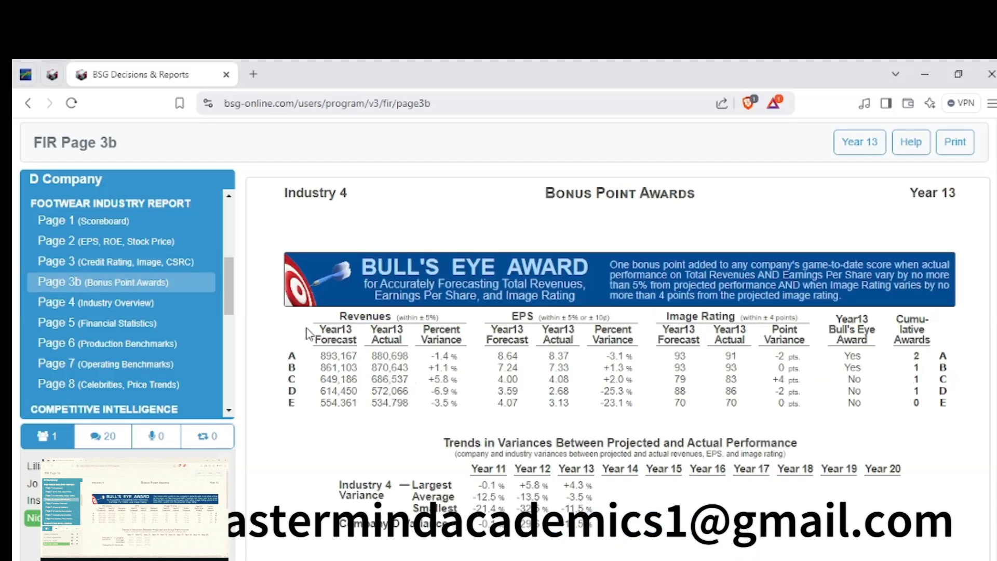
# Review the Page 4 Industry Overview, from materials prices through demand forecast and supply/demand analysis to facility space.
pyautogui.click(124, 303)
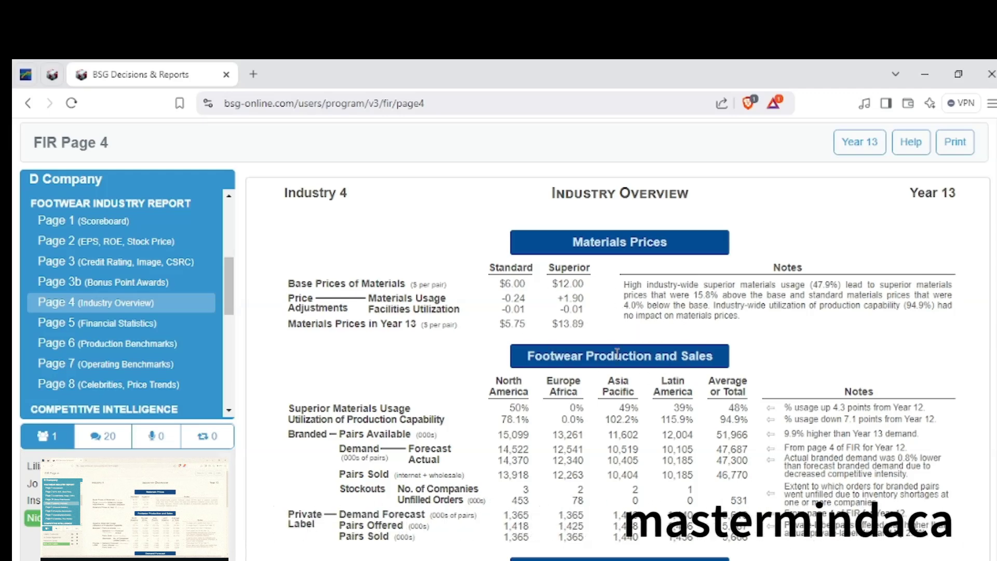
pyautogui.scroll(-2, 617, 353)
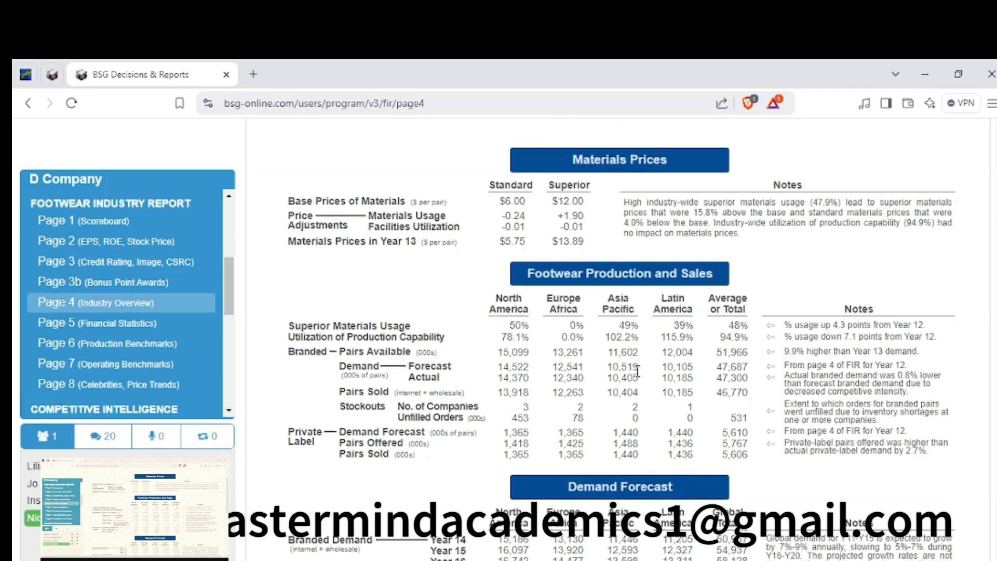
pyautogui.scroll(-3, 637, 370)
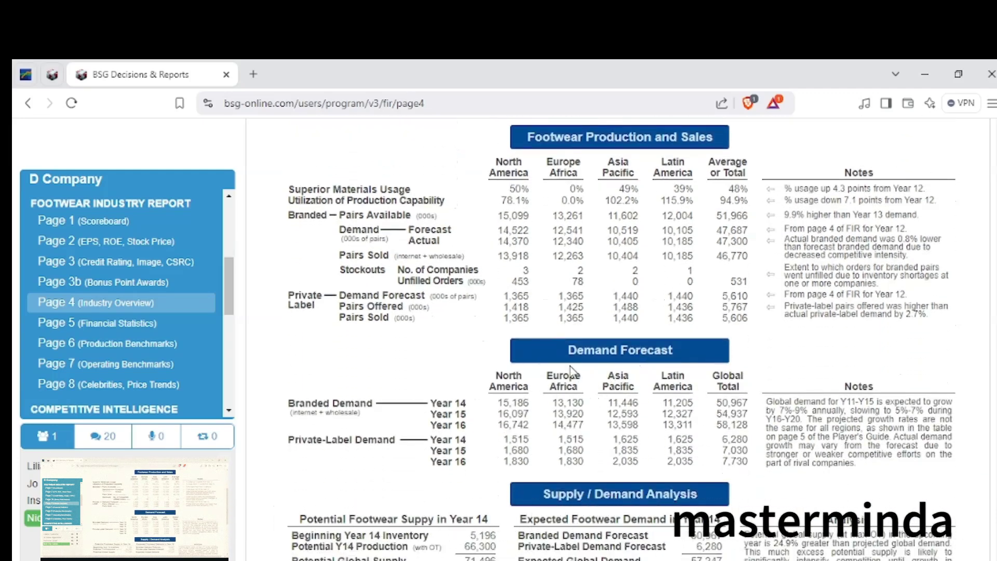
pyautogui.scroll(-2, 662, 396)
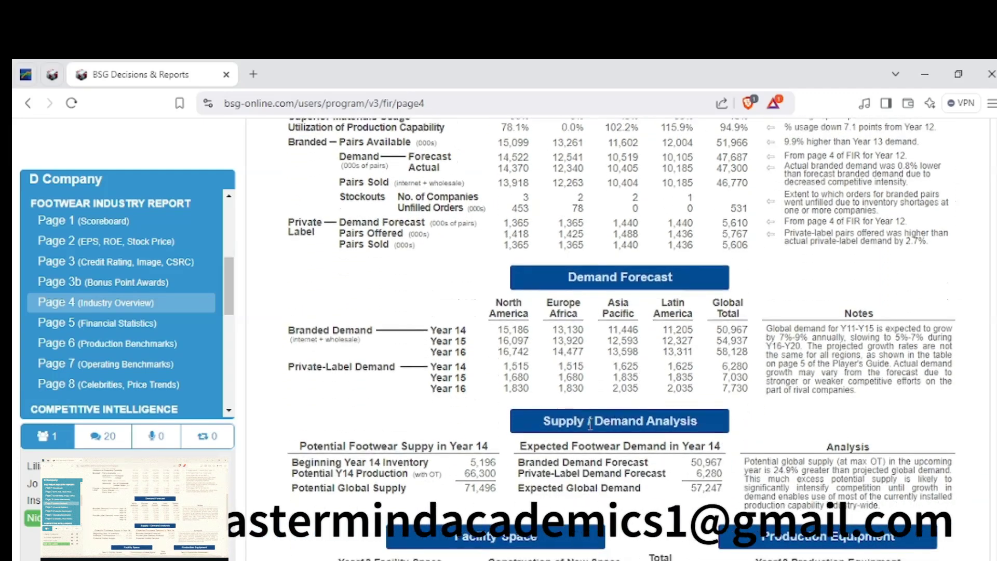
pyautogui.scroll(-3, 686, 427)
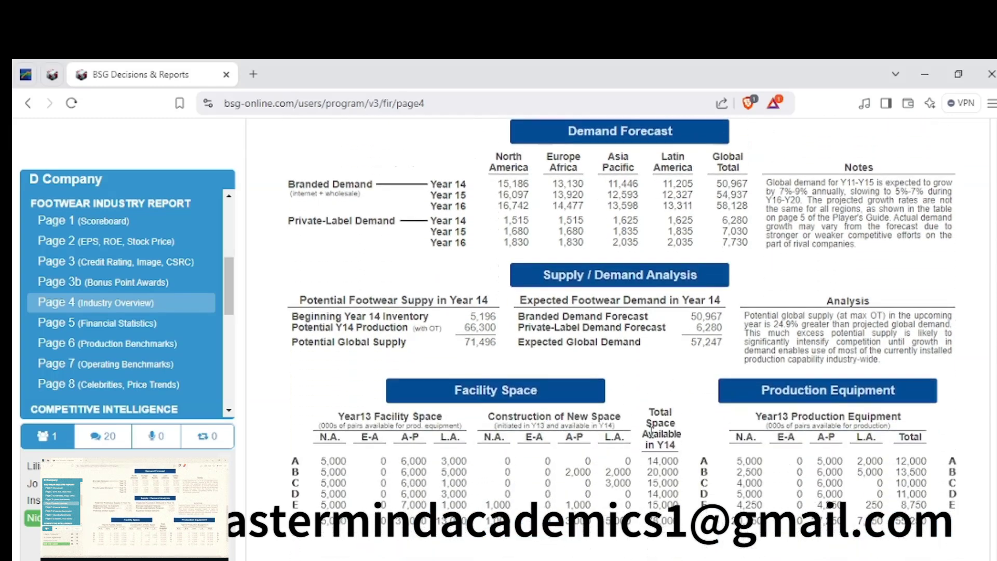
pyautogui.scroll(8, 480, 354)
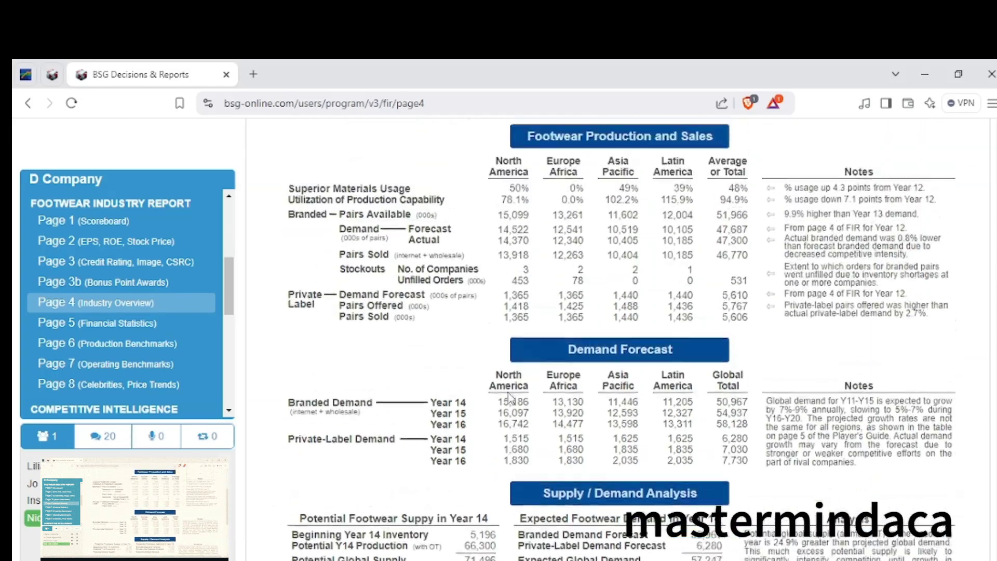
# View the Page 5 financial statistics and the Page 8 celebrity endorsements and price trends.
pyautogui.click(147, 324)
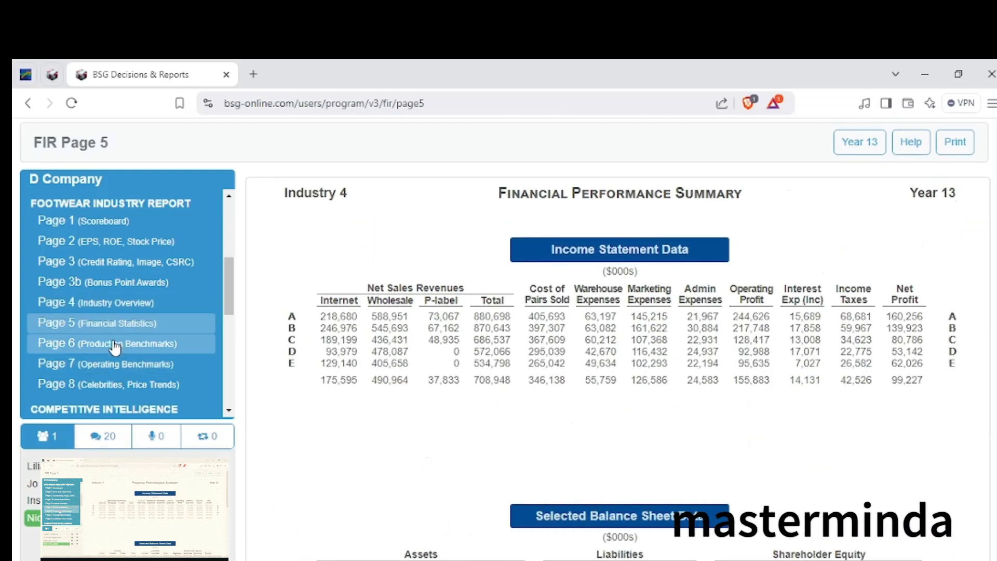
pyautogui.click(118, 386)
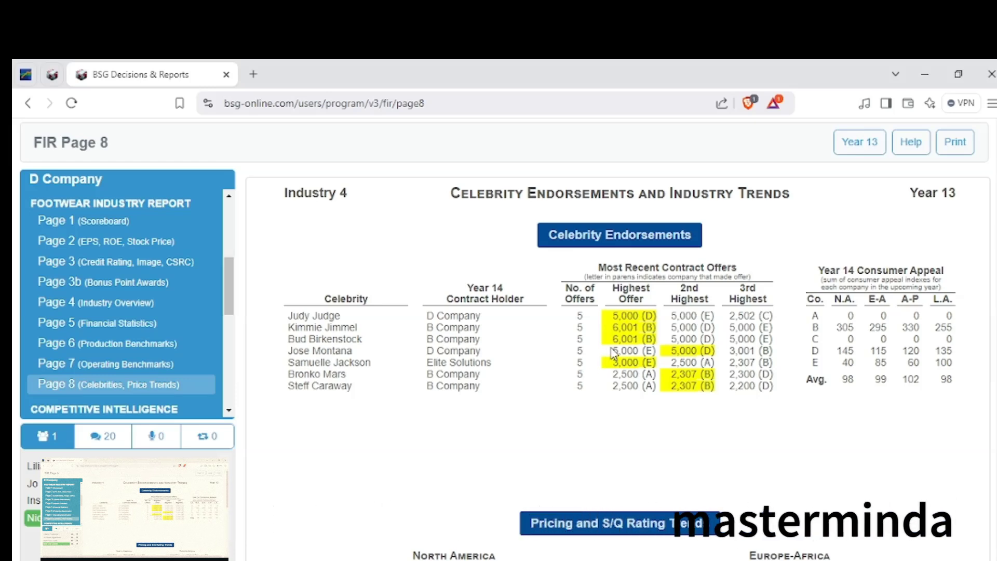
# Open Comparative Competitive Efforts for North America and compare company D's internet retail price and search engine advertising with the industry average.
pyautogui.scroll(-2, 199, 307)
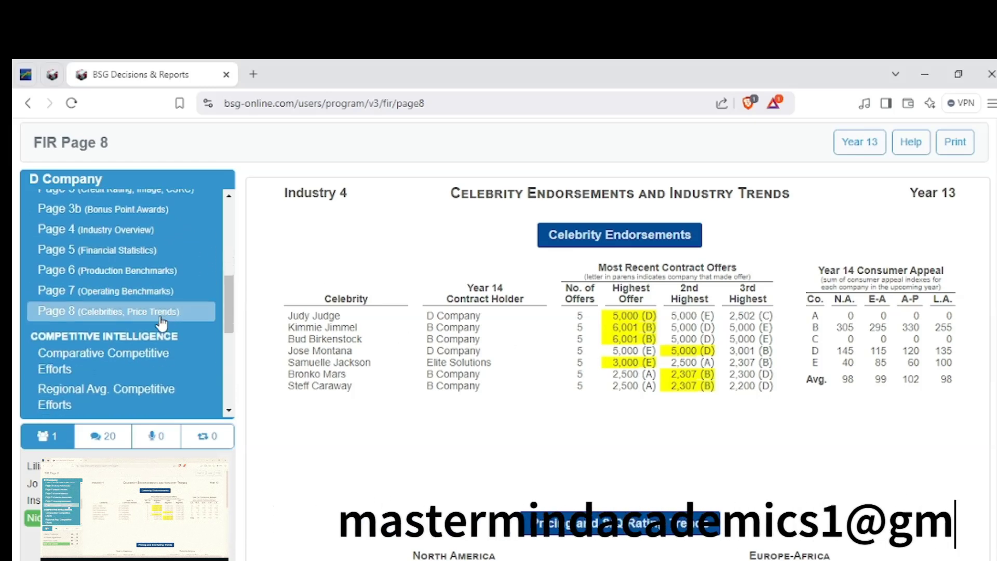
pyautogui.click(130, 361)
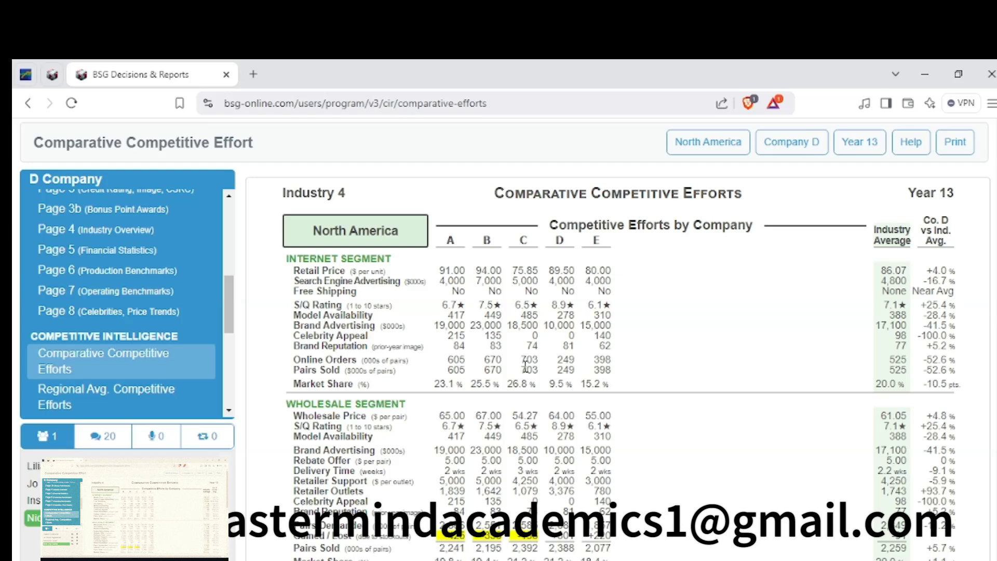
pyautogui.doubleClick(559, 240)
pyautogui.moveTo(549, 270); pyautogui.dragTo(575, 265)
pyautogui.moveTo(548, 281); pyautogui.dragTo(576, 281)
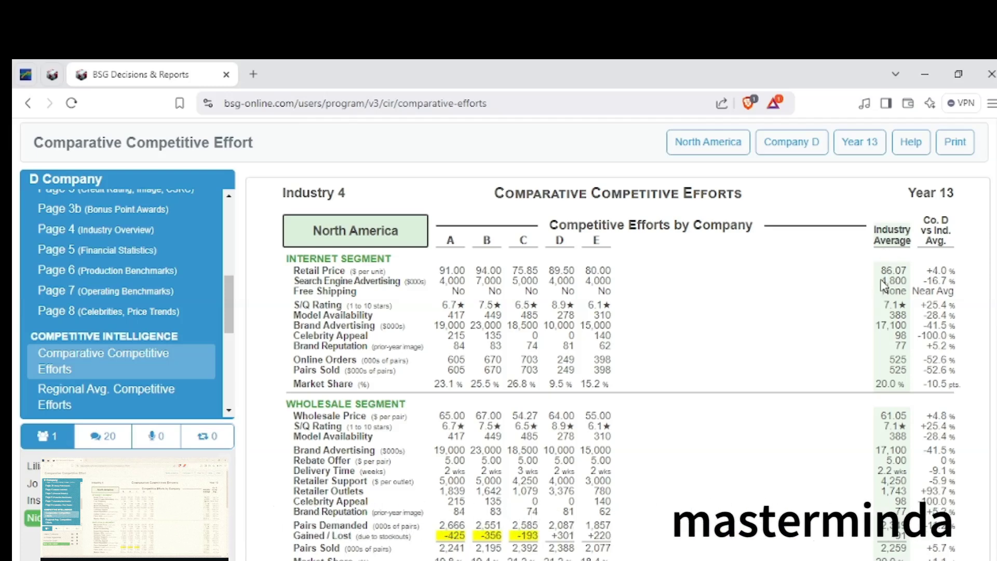
pyautogui.moveTo(881, 280); pyautogui.dragTo(902, 280)
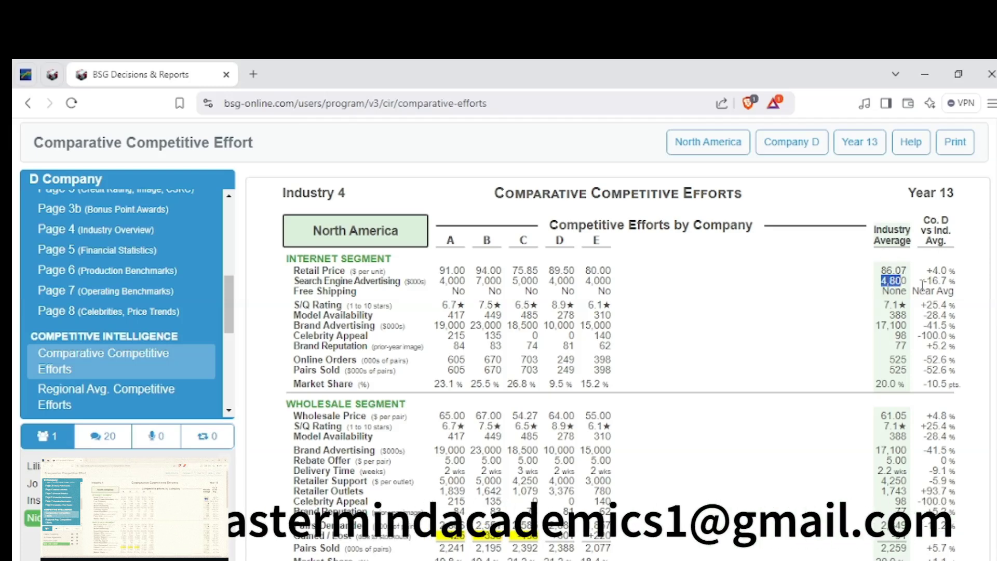
# Check company D's North America internet search engine advertising gap against the industry average, free shipping and S/Q rating.
pyautogui.click(927, 279)
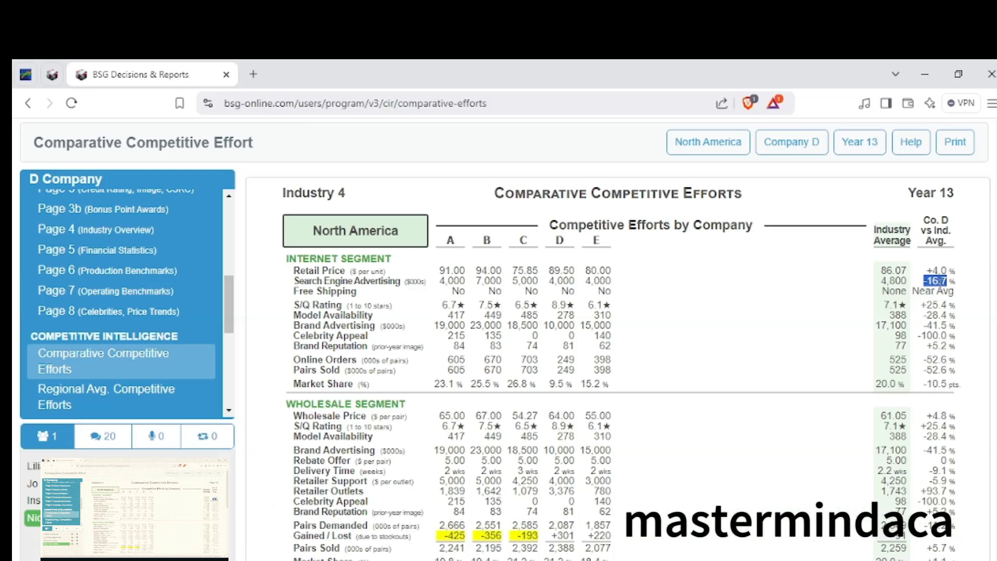
pyautogui.moveTo(548, 280); pyautogui.dragTo(575, 281)
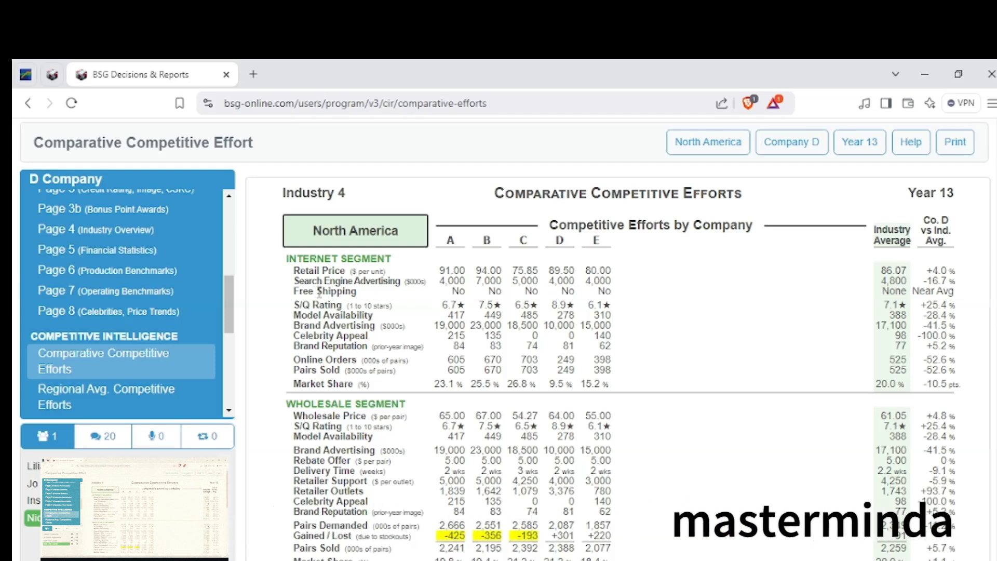
pyautogui.moveTo(314, 291); pyautogui.dragTo(553, 296)
pyautogui.click(511, 310)
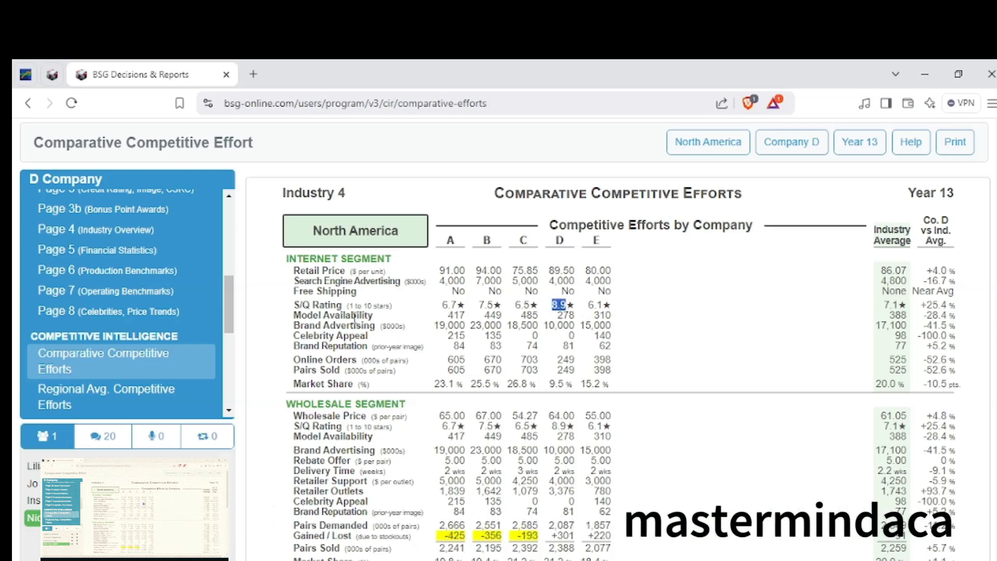
# Compare company D's North America model availability and brand advertising with the industry averages in the internet segment.
pyautogui.moveTo(557, 314); pyautogui.dragTo(571, 315)
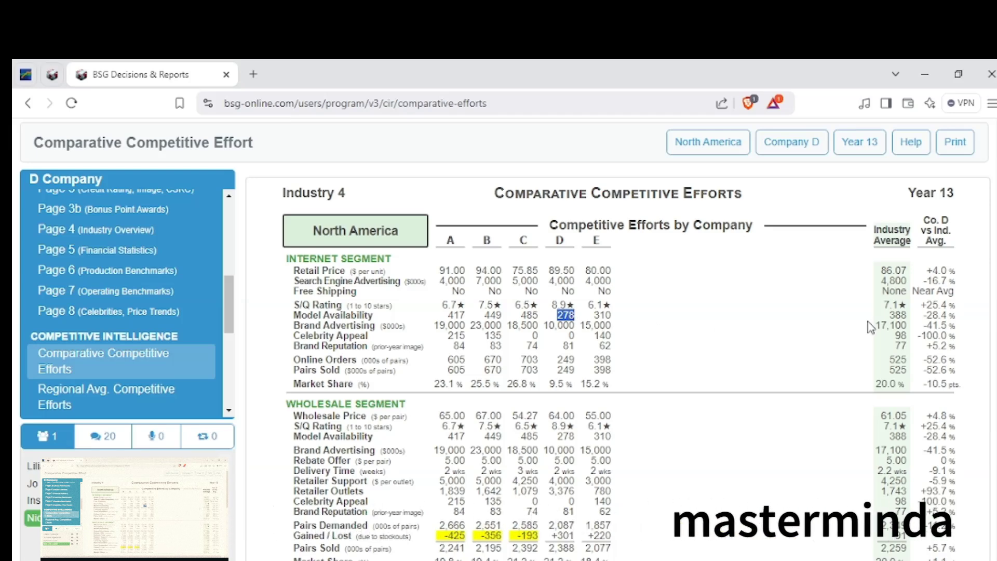
pyautogui.moveTo(890, 315); pyautogui.dragTo(906, 315)
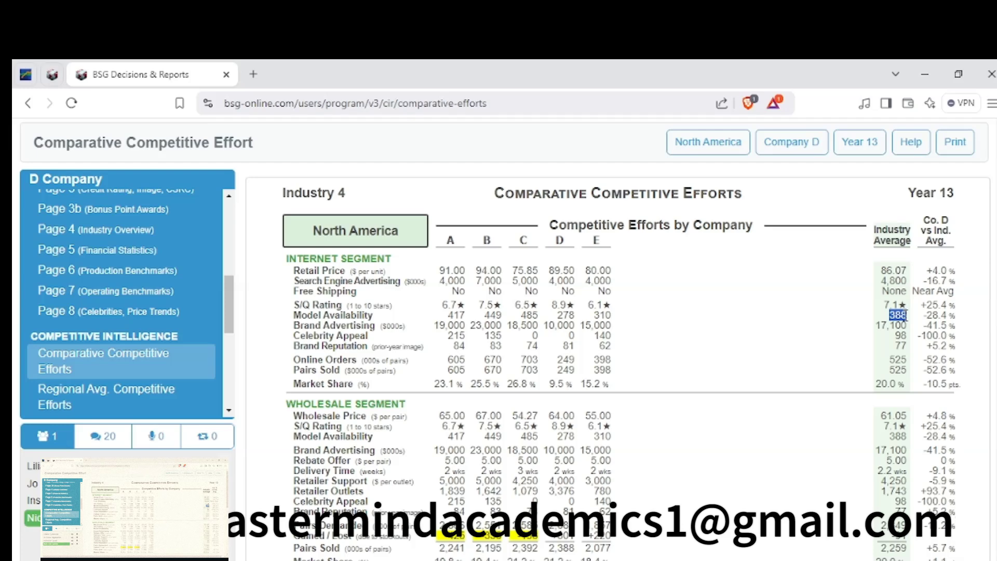
pyautogui.moveTo(293, 325); pyautogui.dragTo(381, 326)
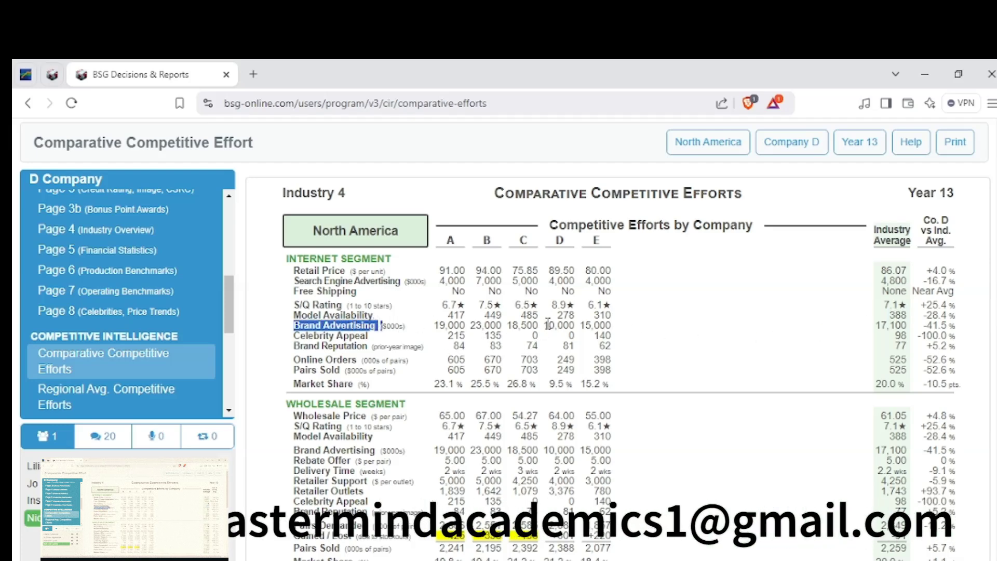
pyautogui.moveTo(544, 324); pyautogui.dragTo(574, 325)
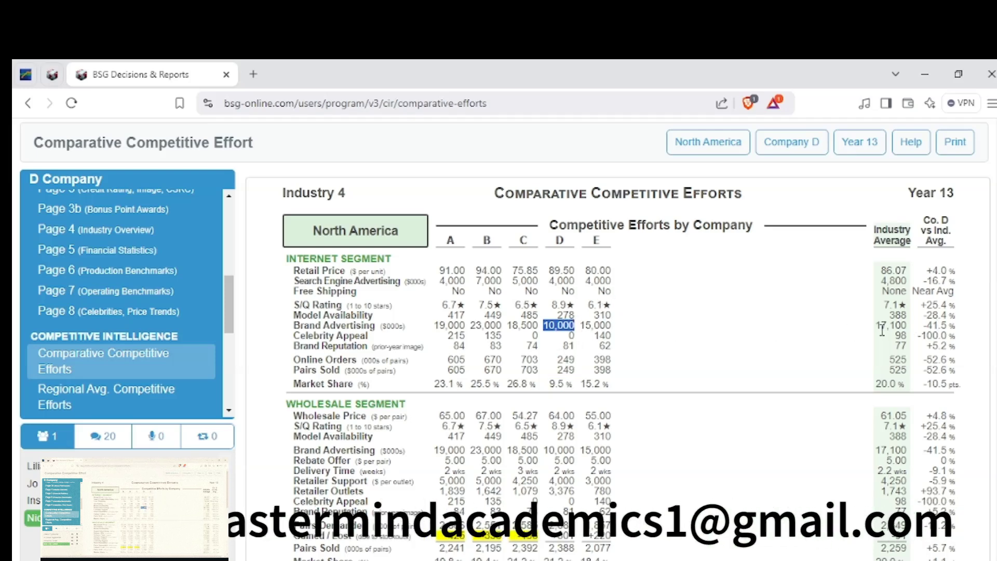
pyautogui.moveTo(877, 326); pyautogui.dragTo(893, 326)
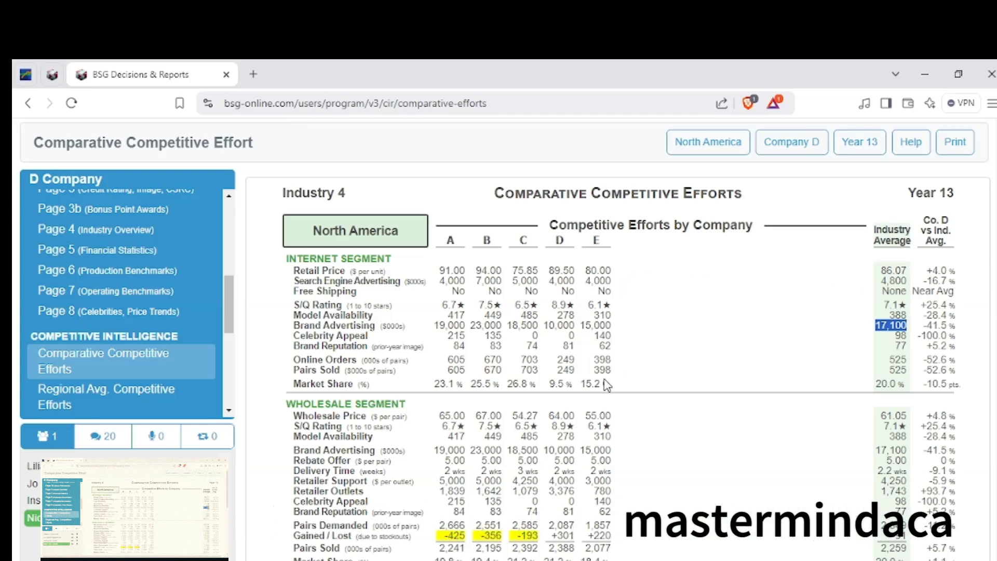
# Switch the comparison to Europe-Africa and check company D's search engine advertising and its brand advertising against the industry average.
pyautogui.click(691, 145)
pyautogui.click(703, 190)
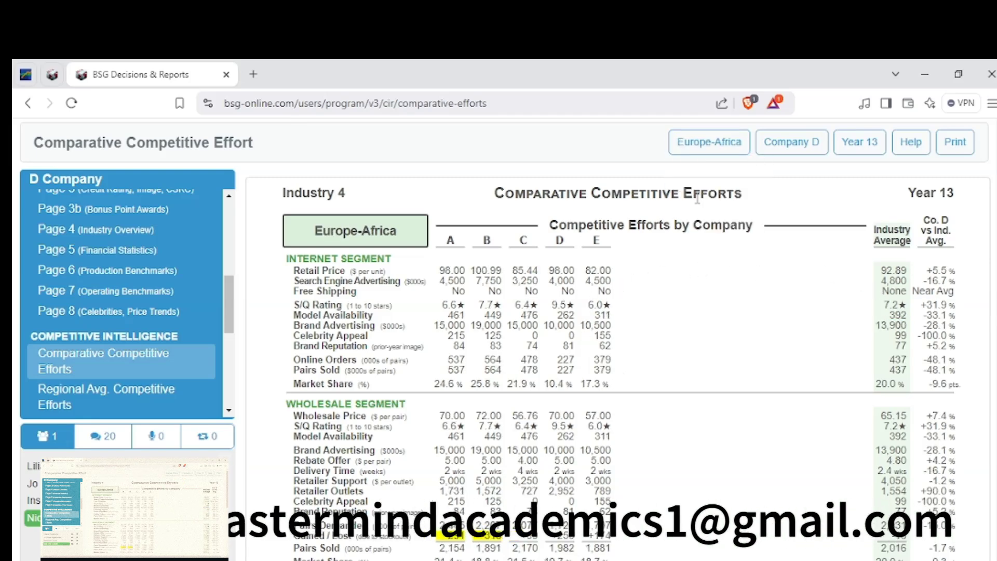
pyautogui.moveTo(549, 281); pyautogui.dragTo(576, 286)
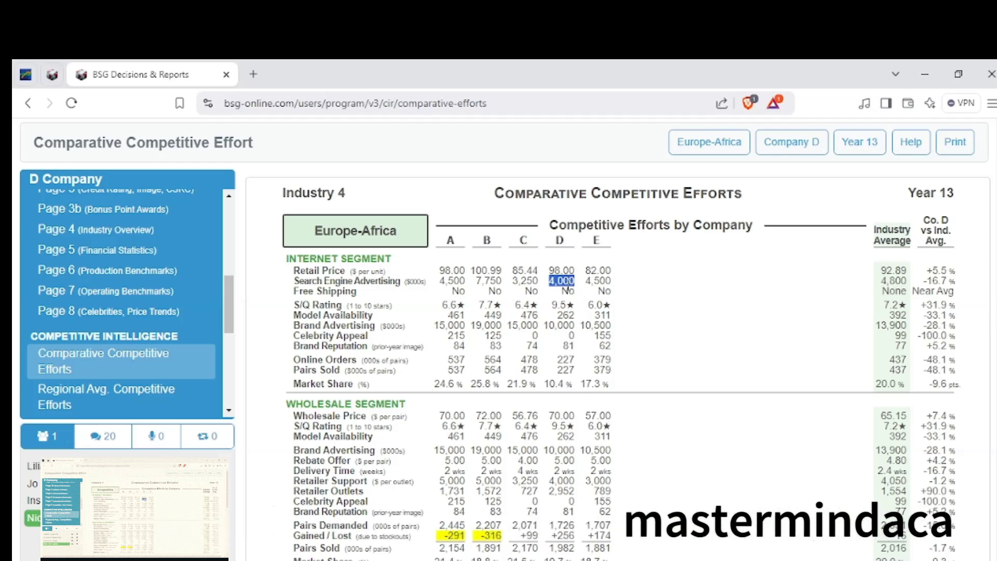
pyautogui.click(546, 322)
pyautogui.moveTo(546, 322); pyautogui.dragTo(573, 323)
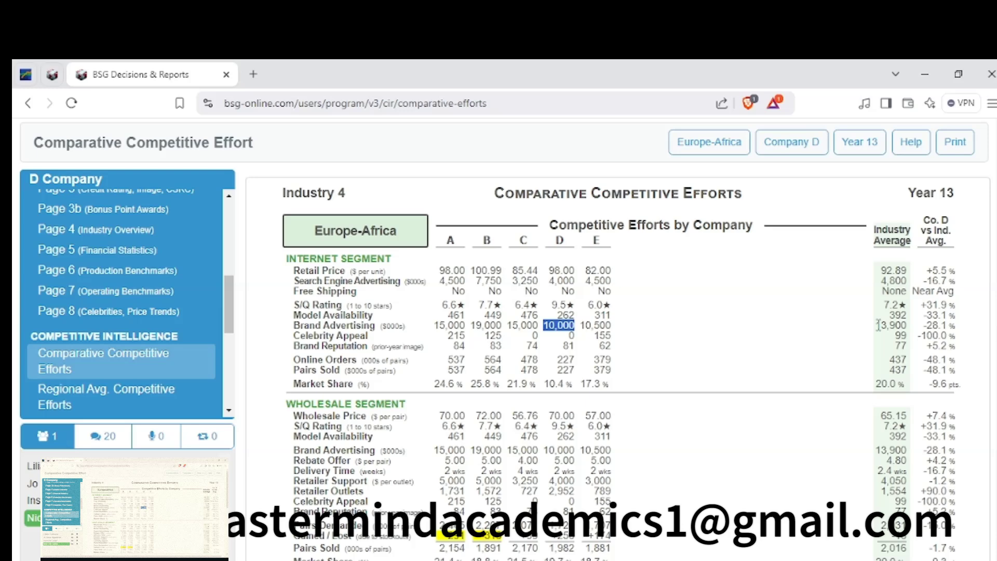
pyautogui.moveTo(877, 325); pyautogui.dragTo(908, 327)
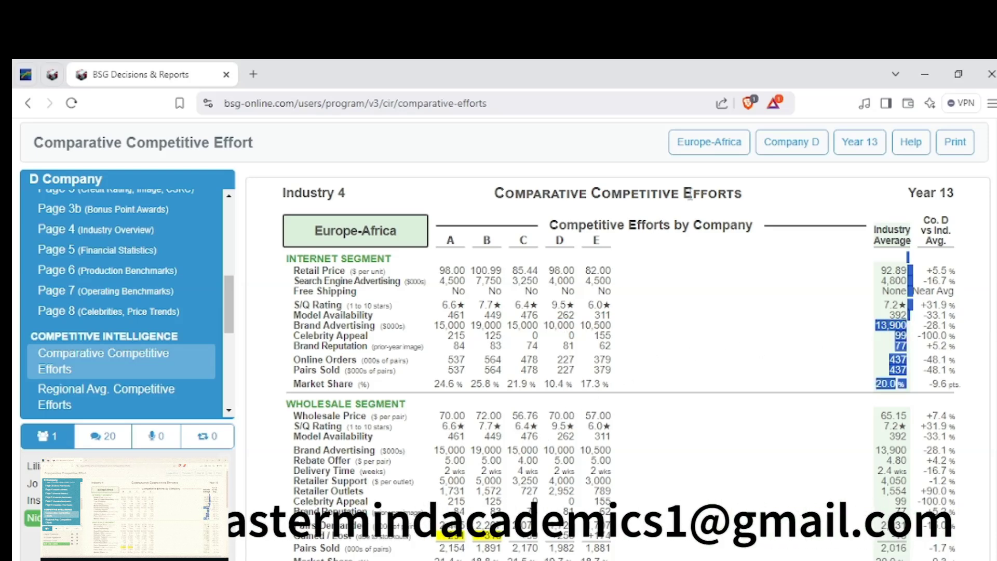
# Switch the comparison to Asia-Pacific and compare company D's search engine advertising with the industry average.
pyautogui.click(701, 145)
pyautogui.click(694, 210)
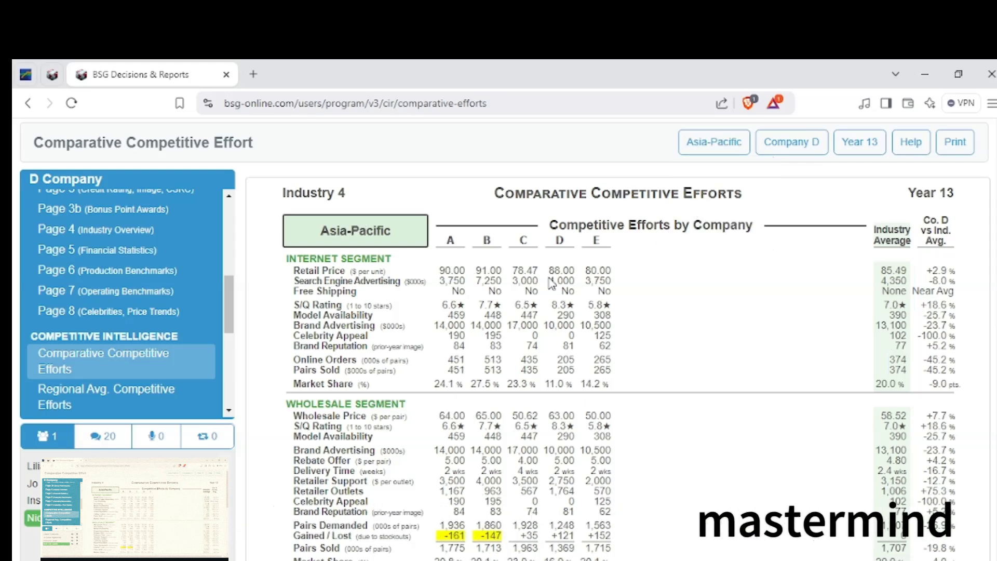
pyautogui.moveTo(549, 281); pyautogui.dragTo(566, 278)
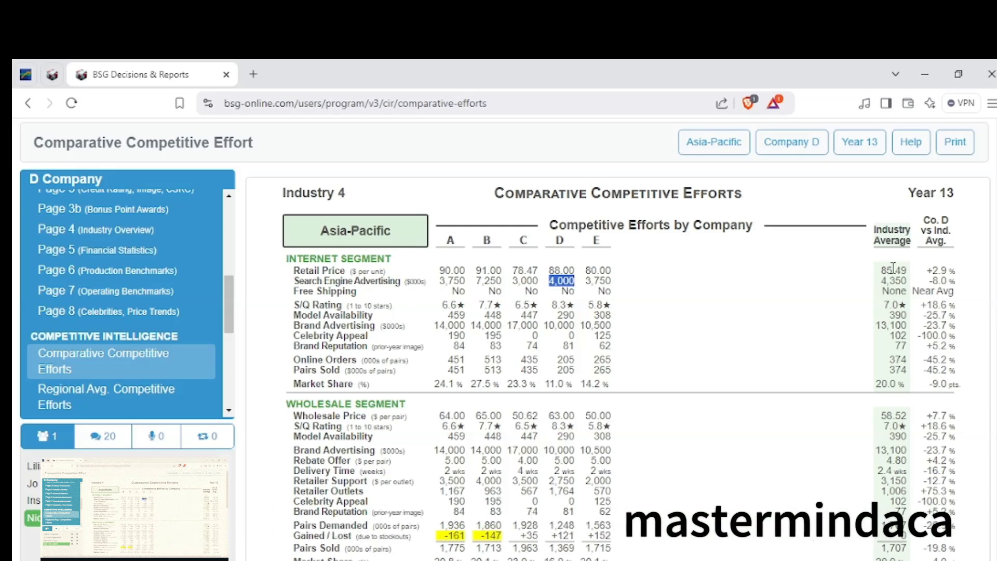
pyautogui.click(882, 284)
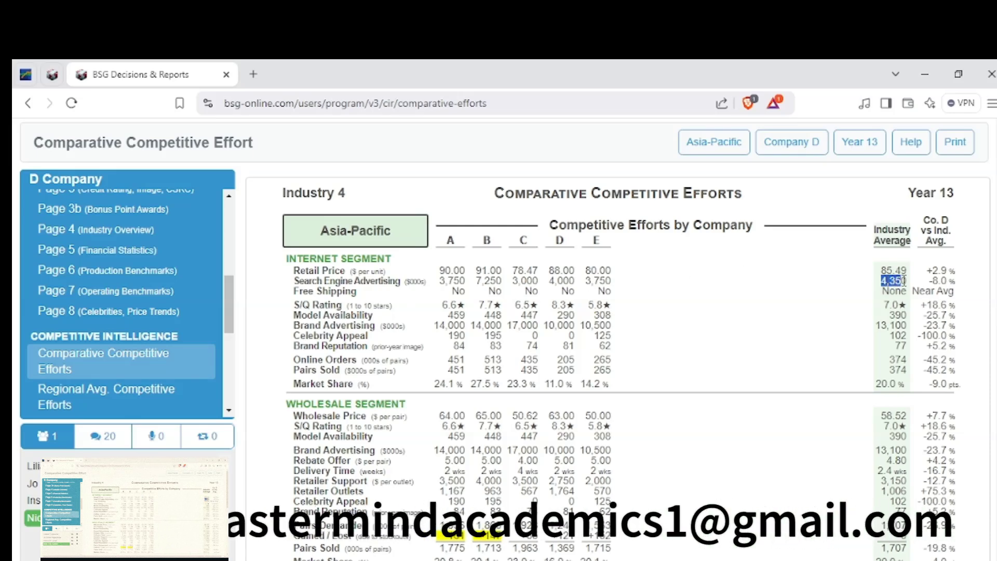
pyautogui.moveTo(903, 281); pyautogui.dragTo(907, 270)
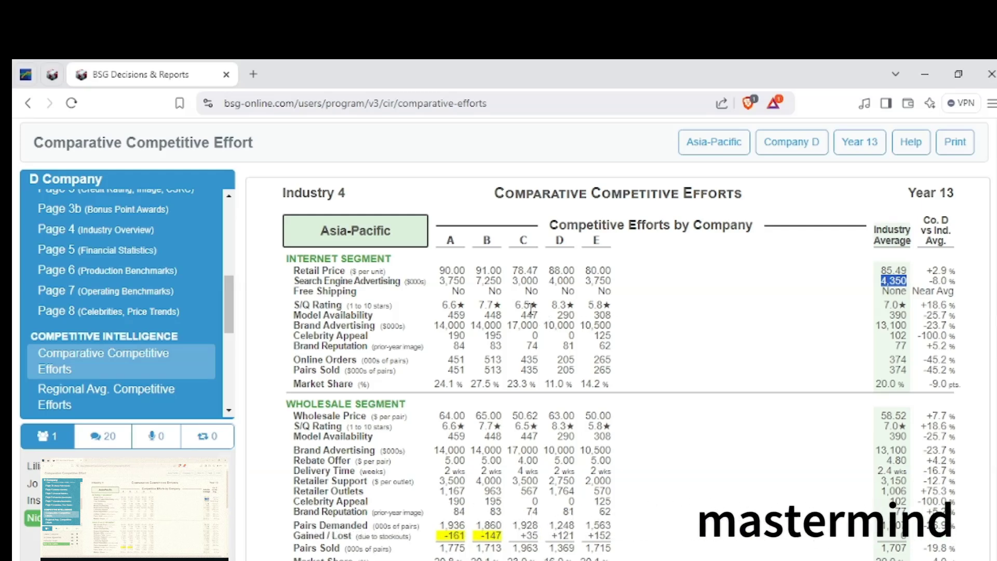
# Open the Year 14 Compensation & Training decisions and review the production worker pay, best practices training and supervisory staff entries.
pyautogui.scroll(5, 116, 218)
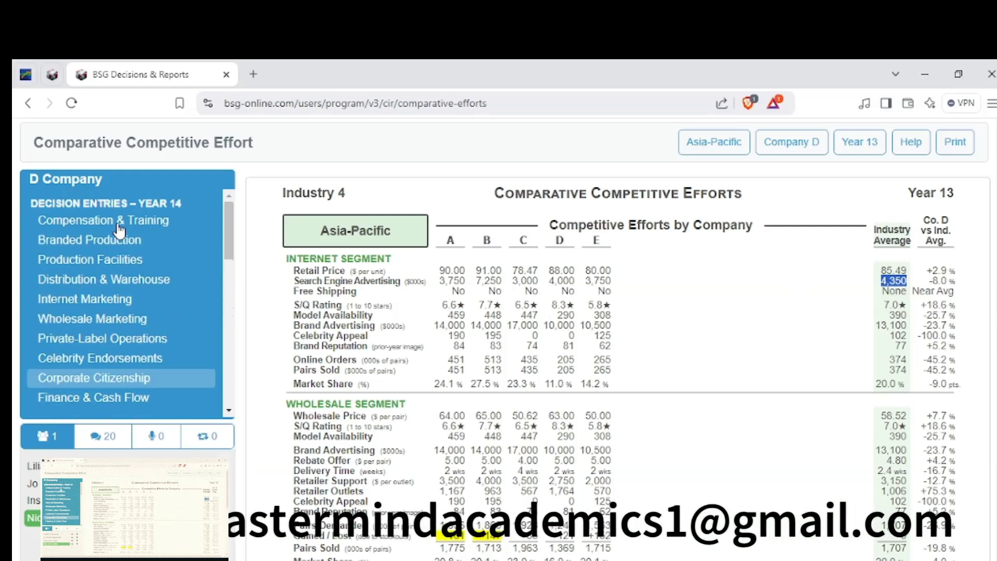
pyautogui.click(120, 226)
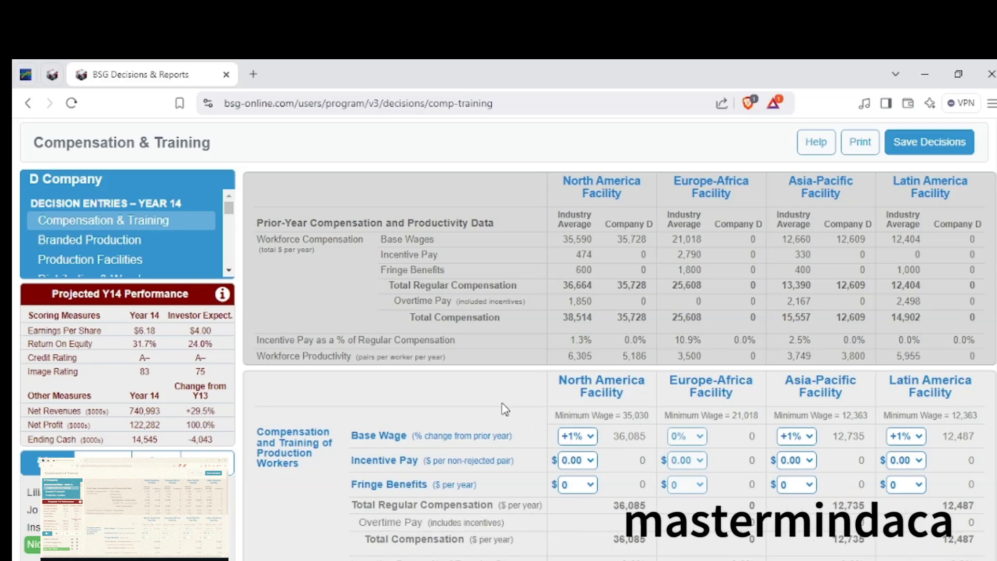
pyautogui.scroll(-2, 505, 408)
pyautogui.scroll(-2, 504, 408)
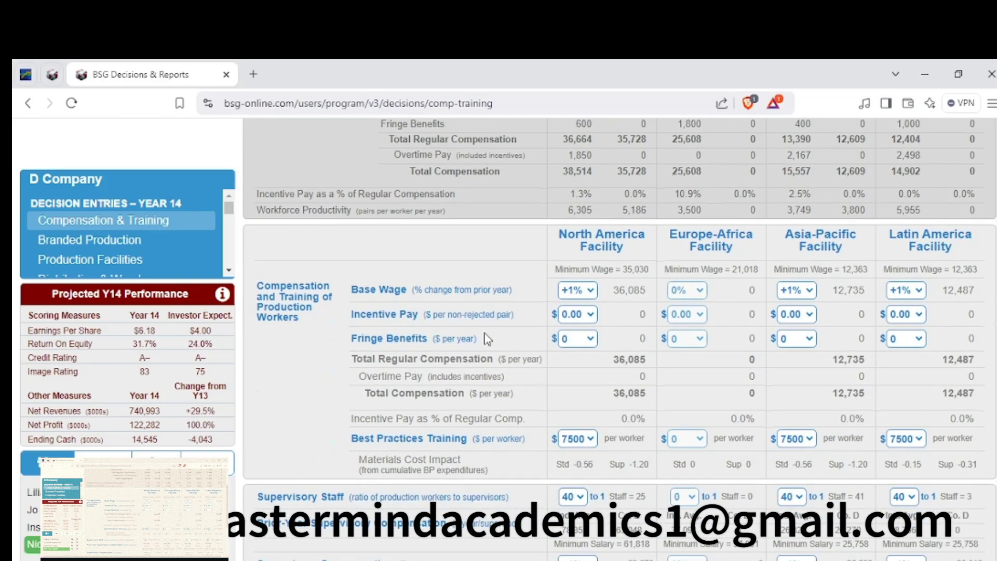
pyautogui.moveTo(351, 289); pyautogui.dragTo(398, 317)
pyautogui.moveTo(351, 338); pyautogui.dragTo(439, 340)
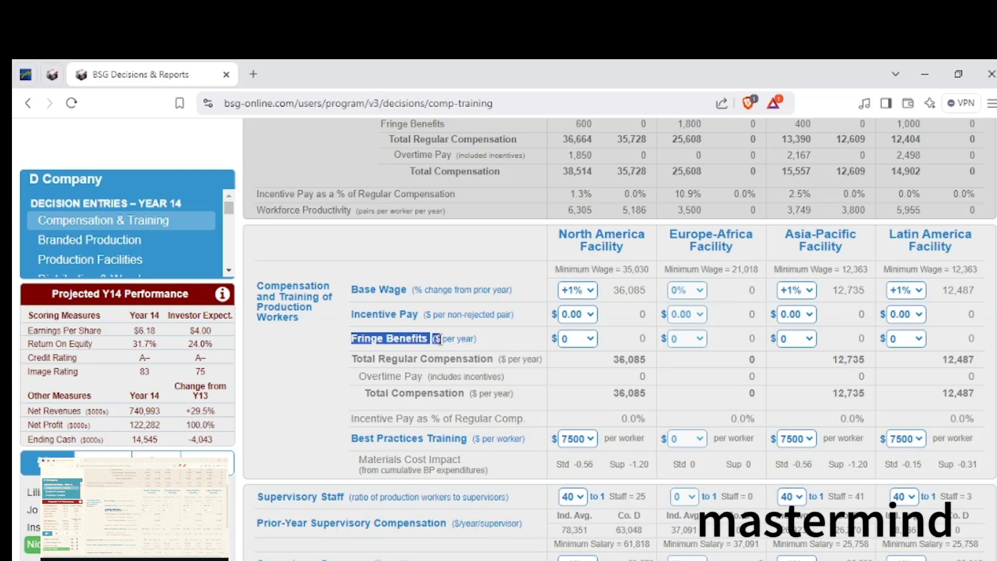
pyautogui.moveTo(351, 289); pyautogui.dragTo(475, 439)
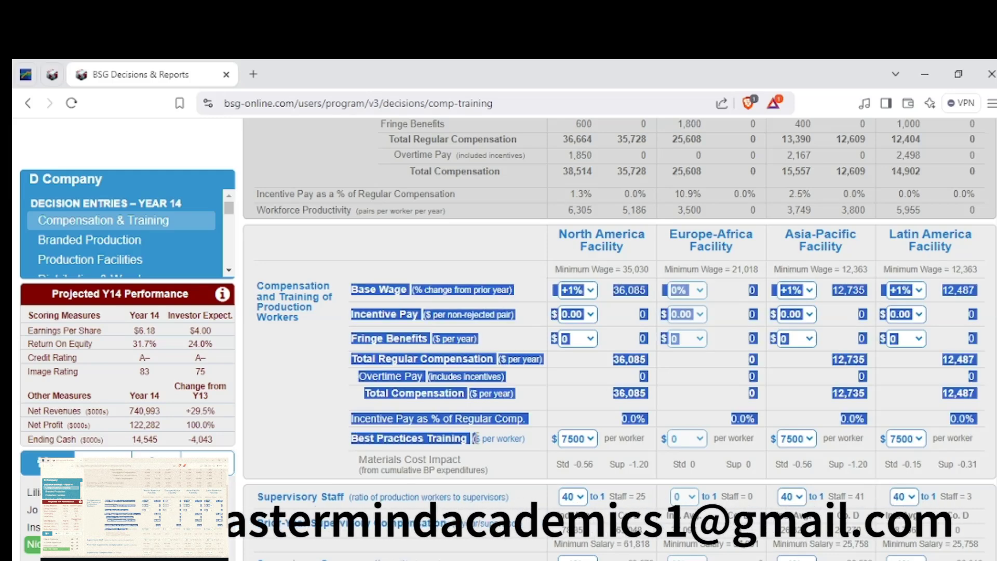
pyautogui.moveTo(257, 497); pyautogui.dragTo(342, 497)
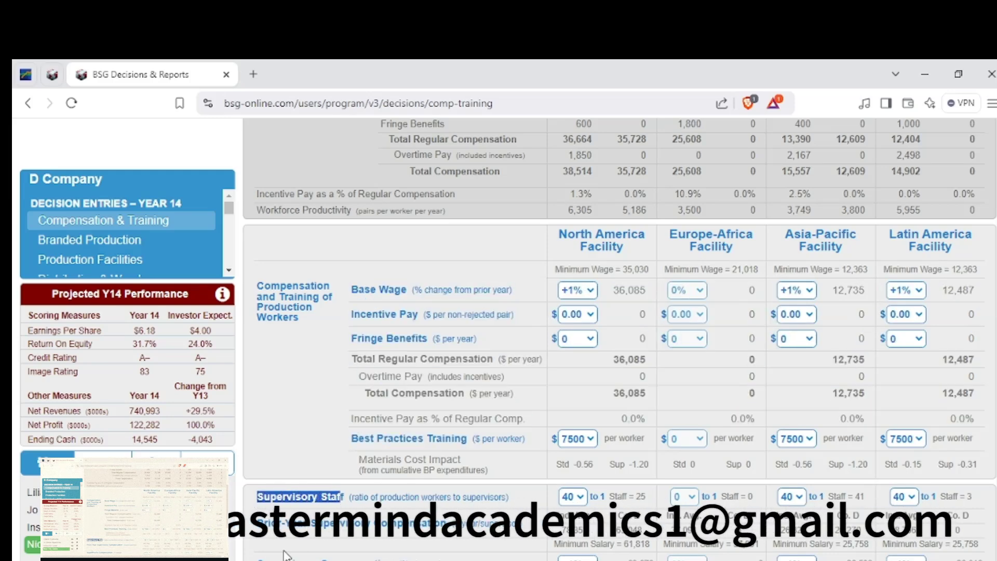
pyautogui.scroll(-1, 290, 550)
pyautogui.click(447, 451)
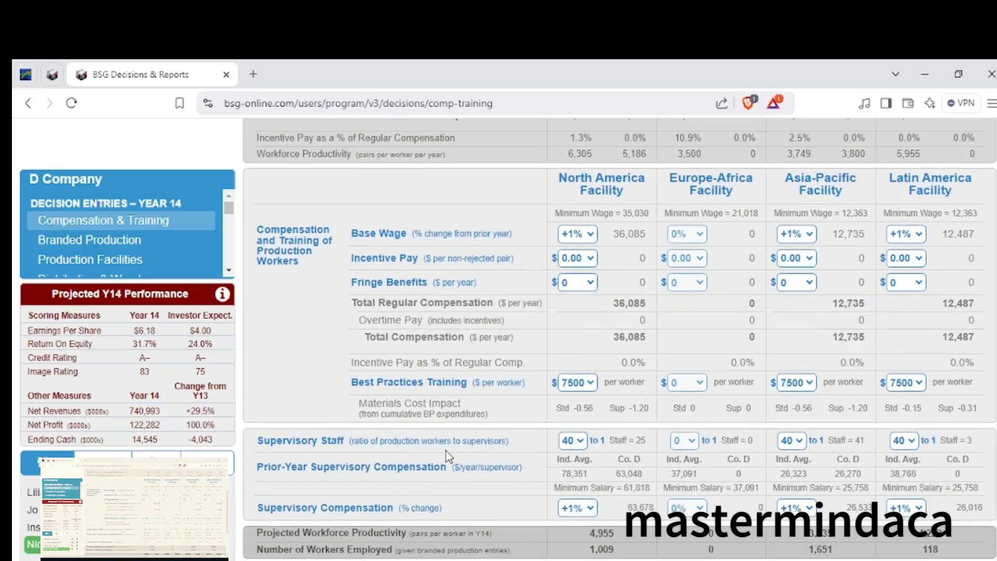
# Examine the fringe benefits entry and the North America, Asia-Pacific and Latin America facility columns in Compensation & Training.
pyautogui.scroll(4, 446, 451)
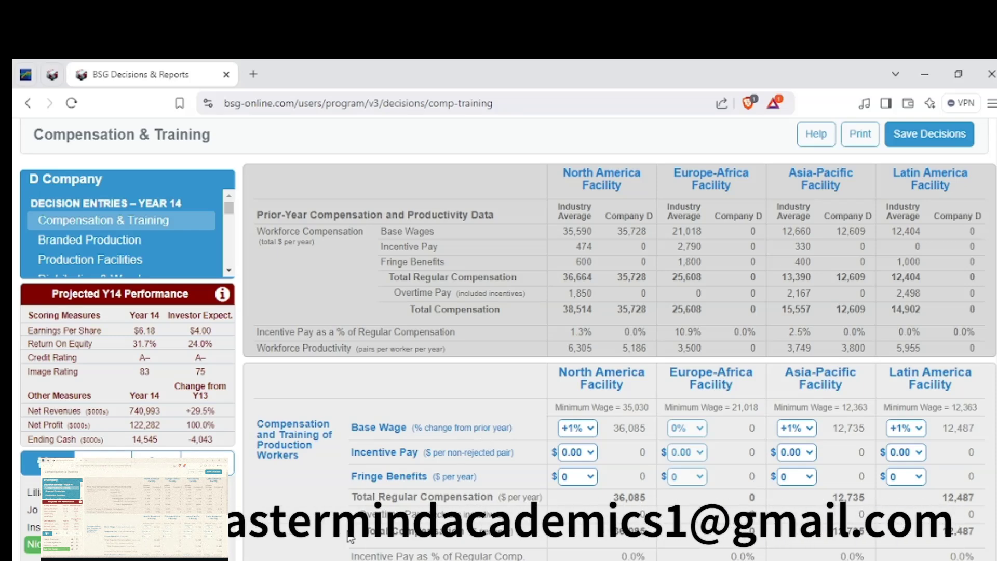
pyautogui.moveTo(337, 476); pyautogui.dragTo(427, 476)
pyautogui.click(472, 477)
pyautogui.moveTo(565, 165); pyautogui.dragTo(642, 188)
pyautogui.moveTo(788, 167); pyautogui.dragTo(950, 185)
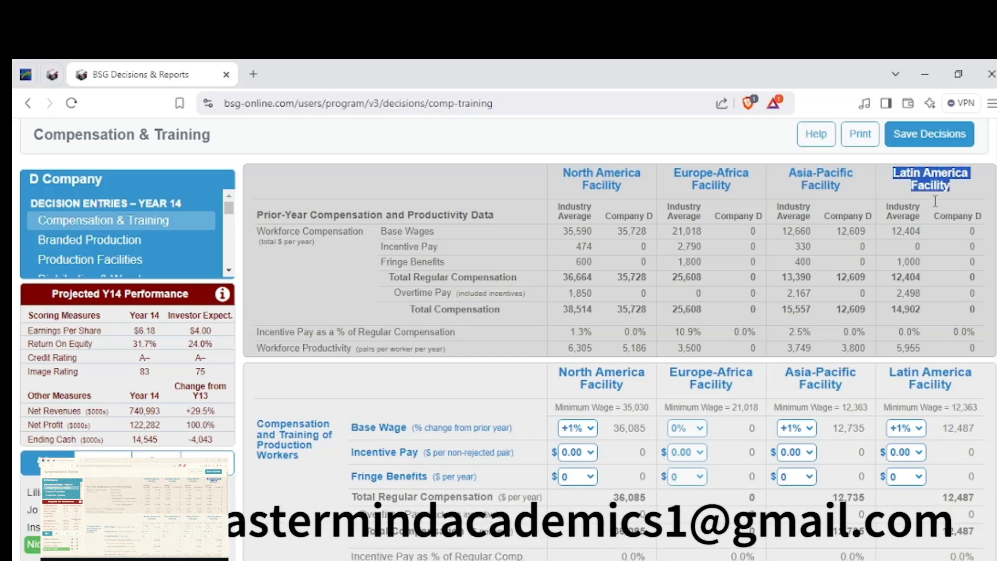
# Review the best practices training, supervisory staff ratio and supervisory compensation entries across the facilities.
pyautogui.scroll(-3, 934, 201)
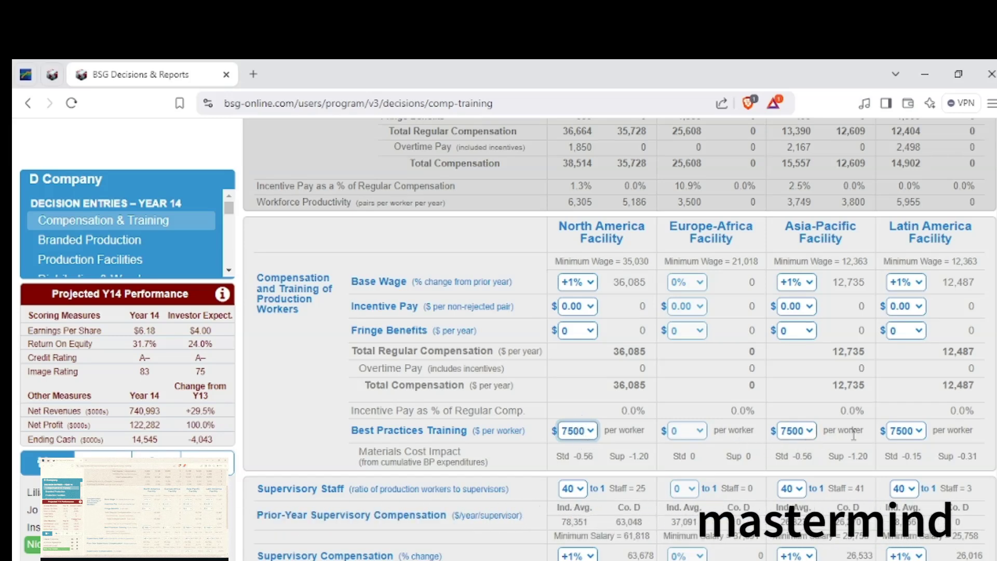
pyautogui.scroll(-1, 530, 382)
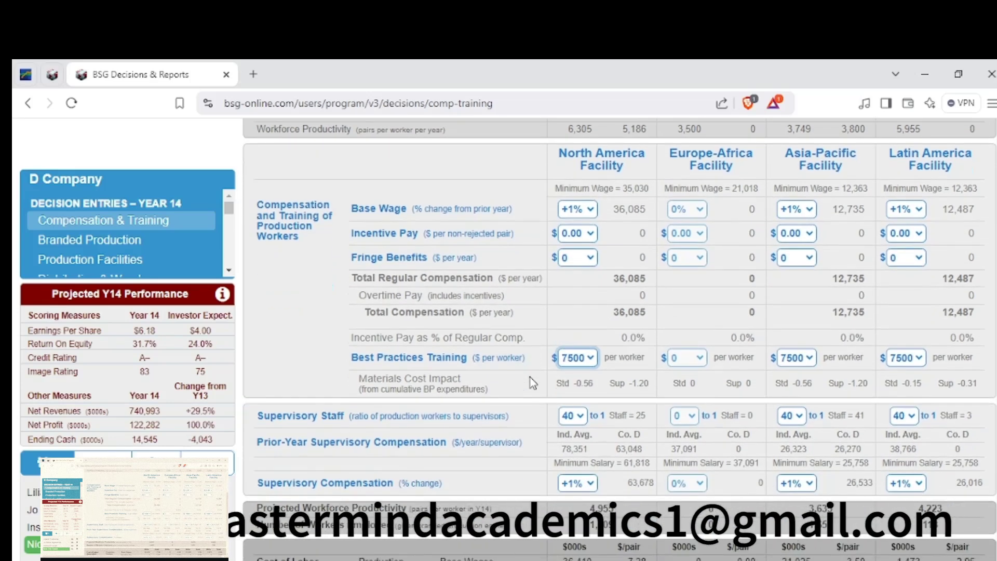
pyautogui.moveTo(258, 416); pyautogui.dragTo(343, 416)
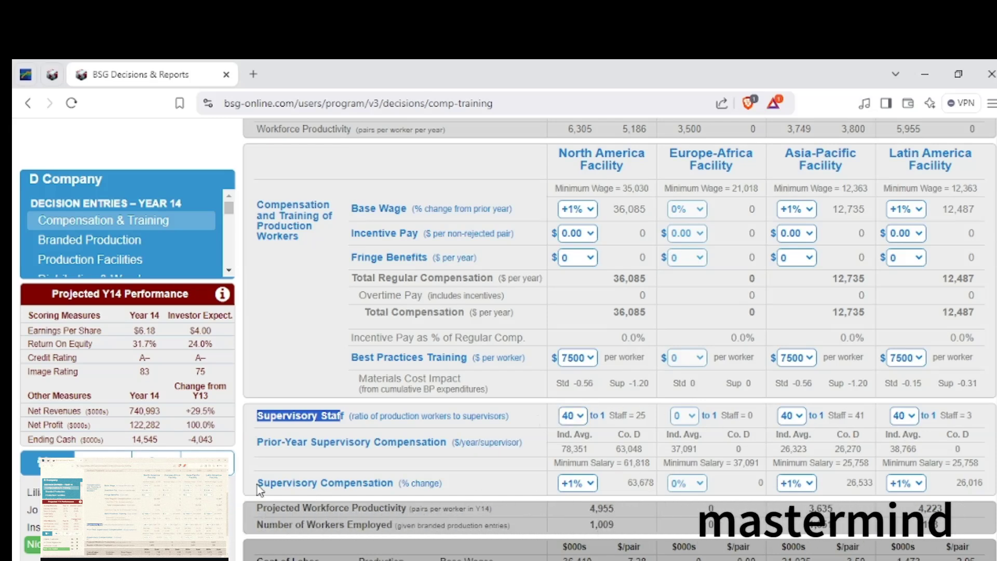
pyautogui.moveTo(258, 483); pyautogui.dragTo(442, 484)
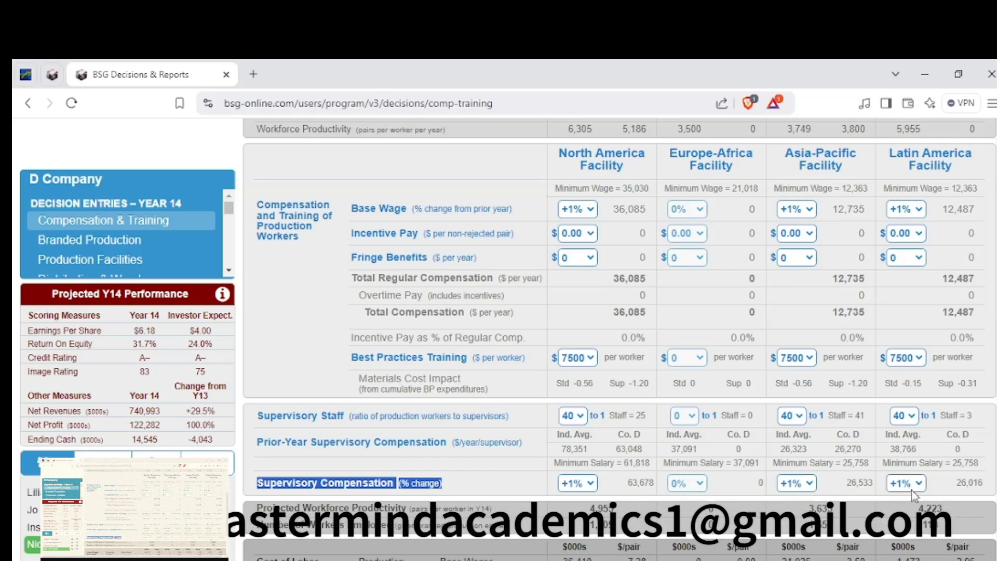
# Open the Branded Production decisions and review the materials, models, styling and TQM specifications and the projected S/Q rating.
pyautogui.click(107, 240)
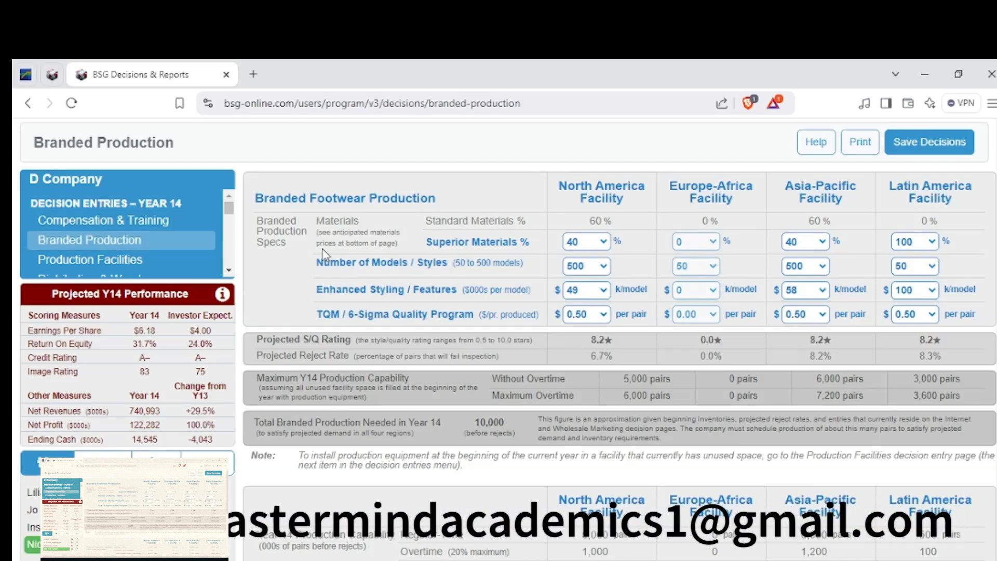
pyautogui.moveTo(409, 246); pyautogui.dragTo(468, 243)
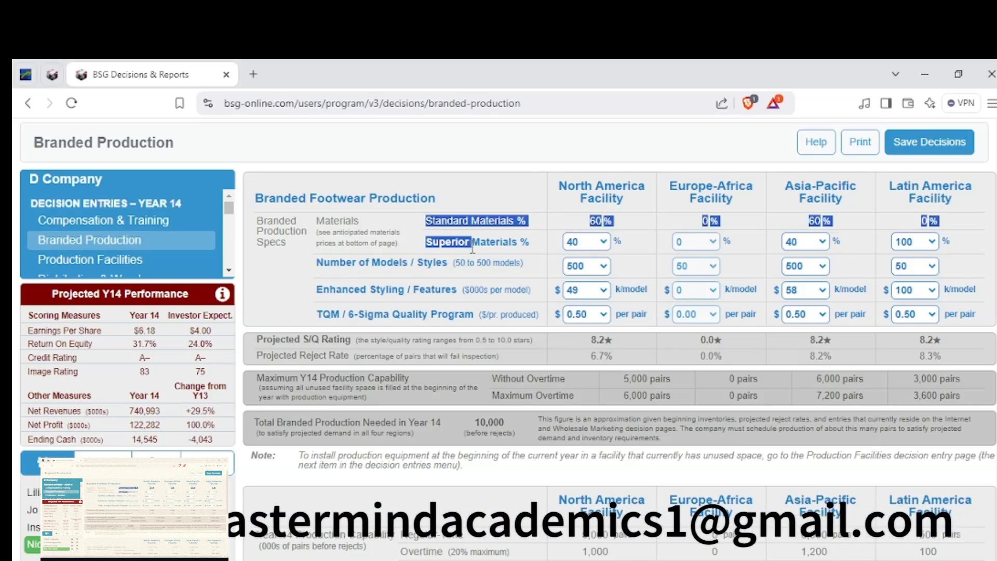
pyautogui.doubleClick(337, 263)
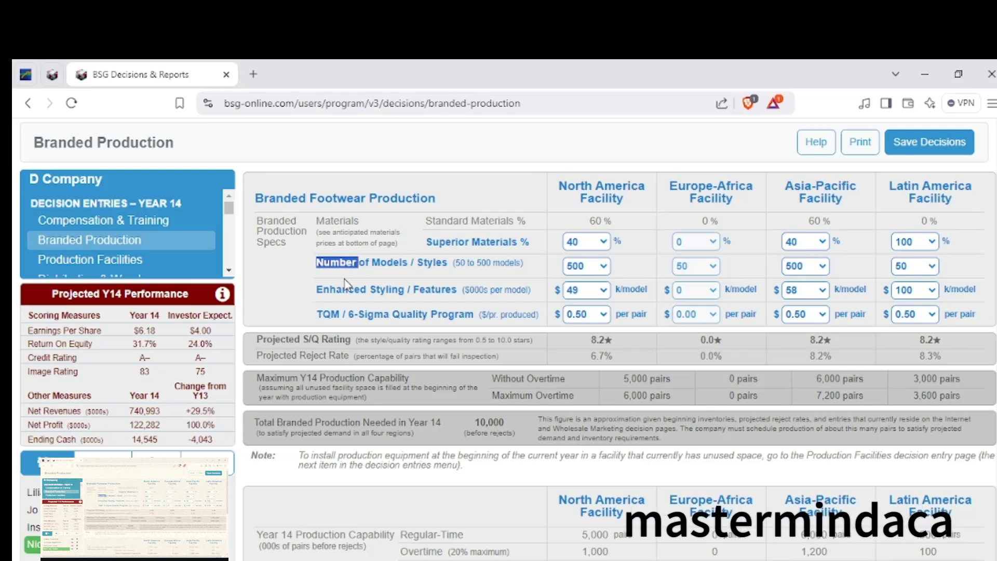
pyautogui.moveTo(318, 289); pyautogui.dragTo(431, 294)
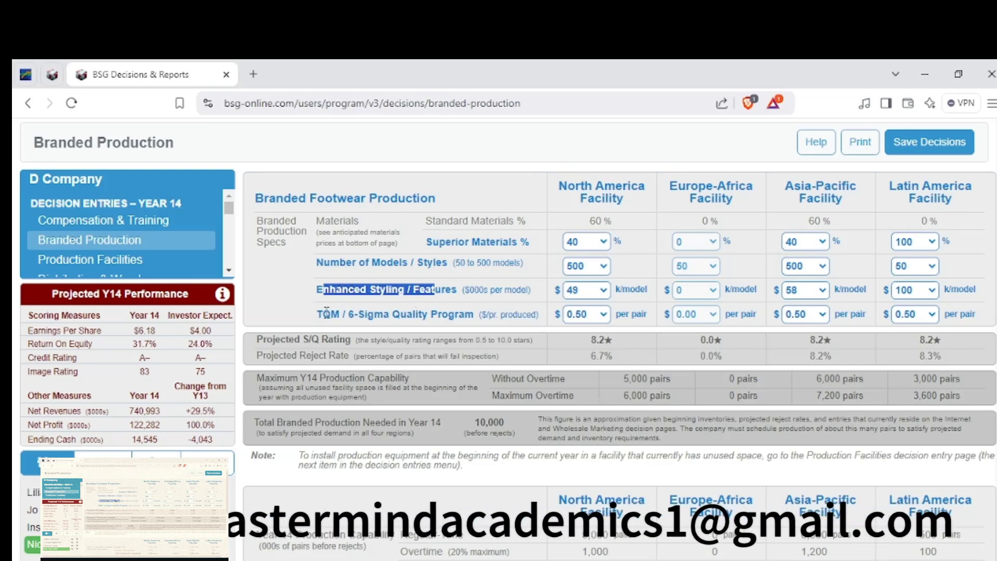
pyautogui.moveTo(327, 310); pyautogui.dragTo(335, 339)
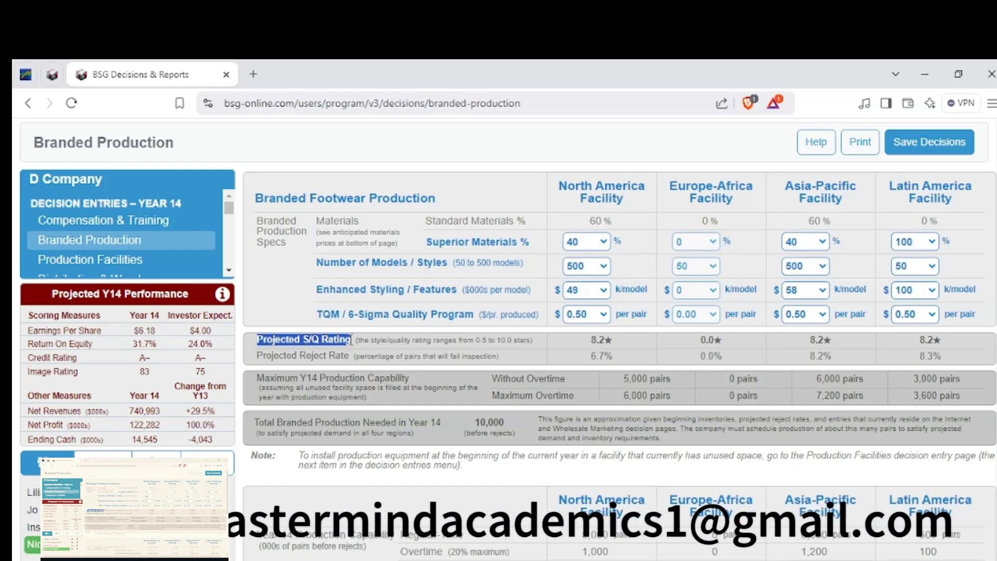
pyautogui.click(347, 339)
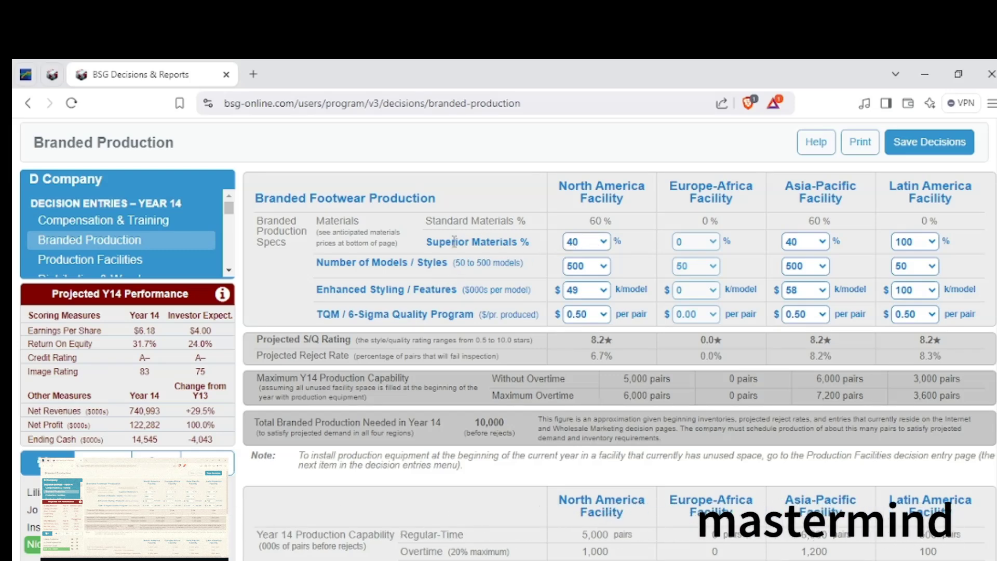
# Examine the standard and superior materials percentages for branded production across the facilities, including the Latin America Facility.
pyautogui.moveTo(427, 242); pyautogui.dragTo(535, 233)
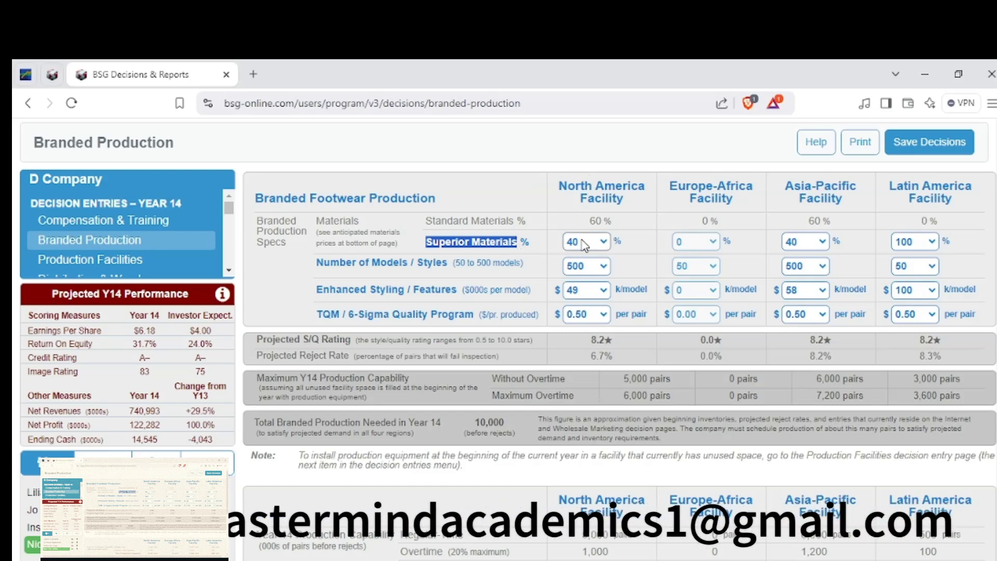
pyautogui.moveTo(588, 221); pyautogui.dragTo(610, 220)
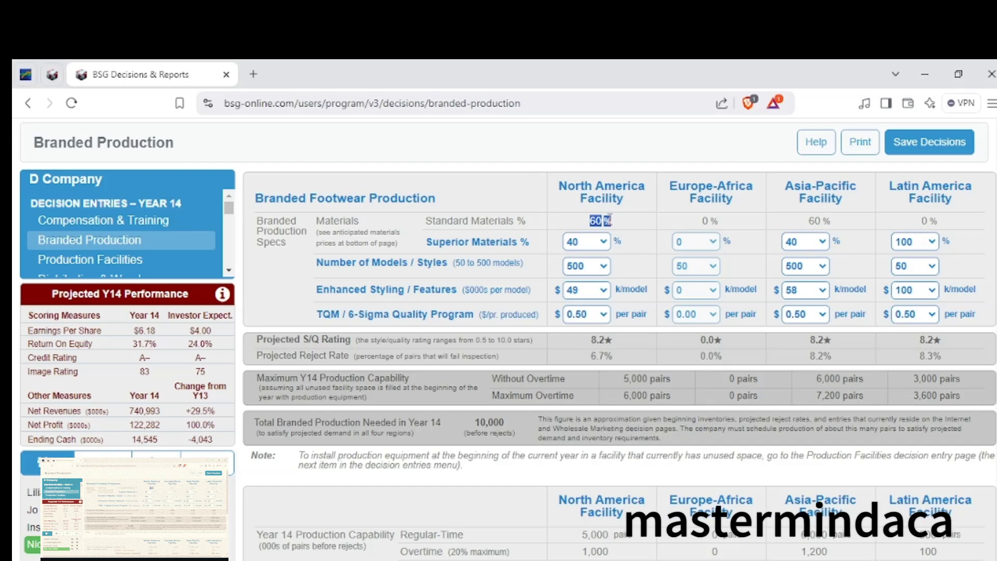
pyautogui.moveTo(447, 220); pyautogui.dragTo(488, 221)
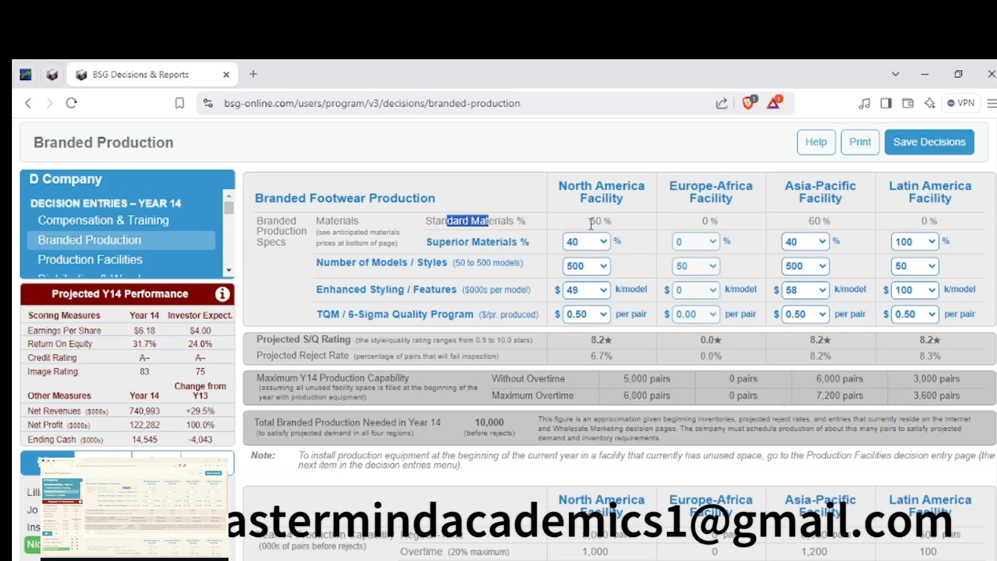
pyautogui.click(454, 228)
pyautogui.moveTo(429, 220); pyautogui.dragTo(737, 220)
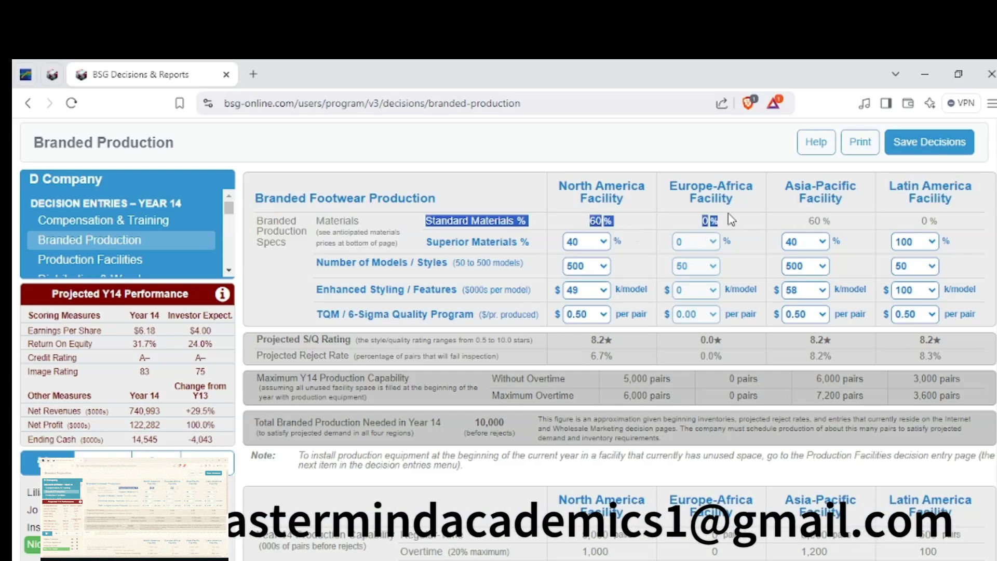
pyautogui.click(624, 218)
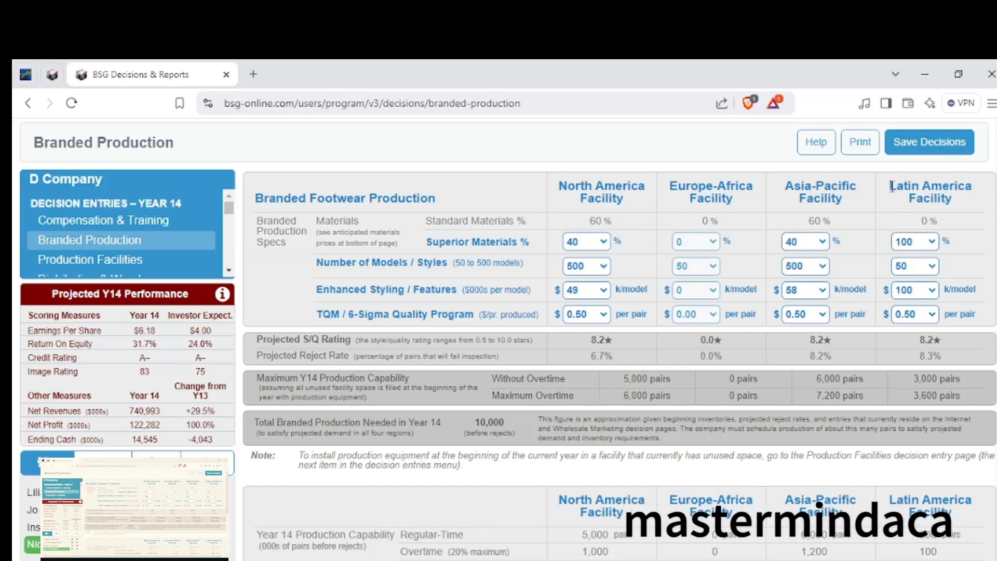
pyautogui.moveTo(891, 186); pyautogui.dragTo(968, 209)
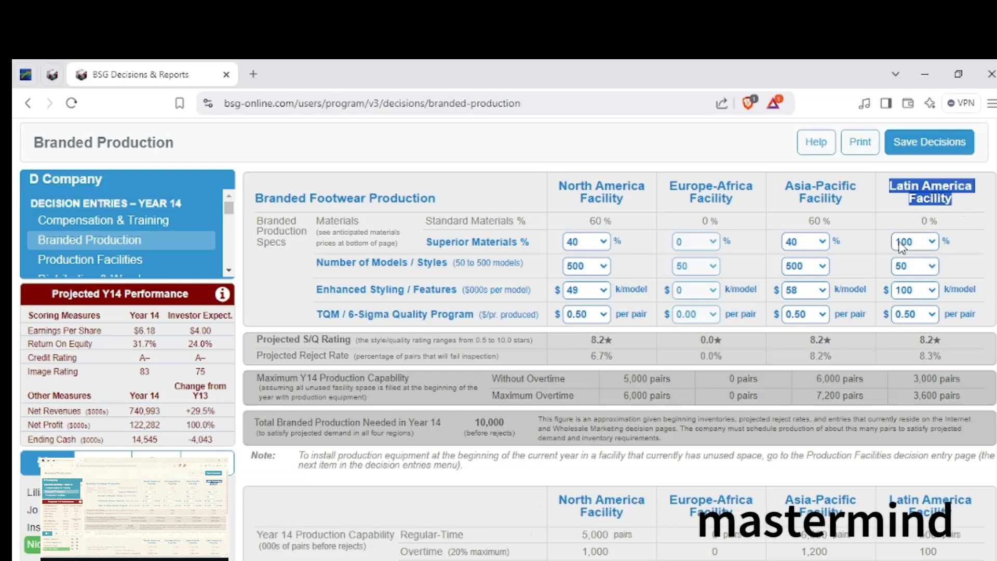
# Review the number of models, enhanced styling/features and TQM/6-Sigma quality program entries for each facility.
pyautogui.moveTo(408, 263); pyautogui.dragTo(316, 262)
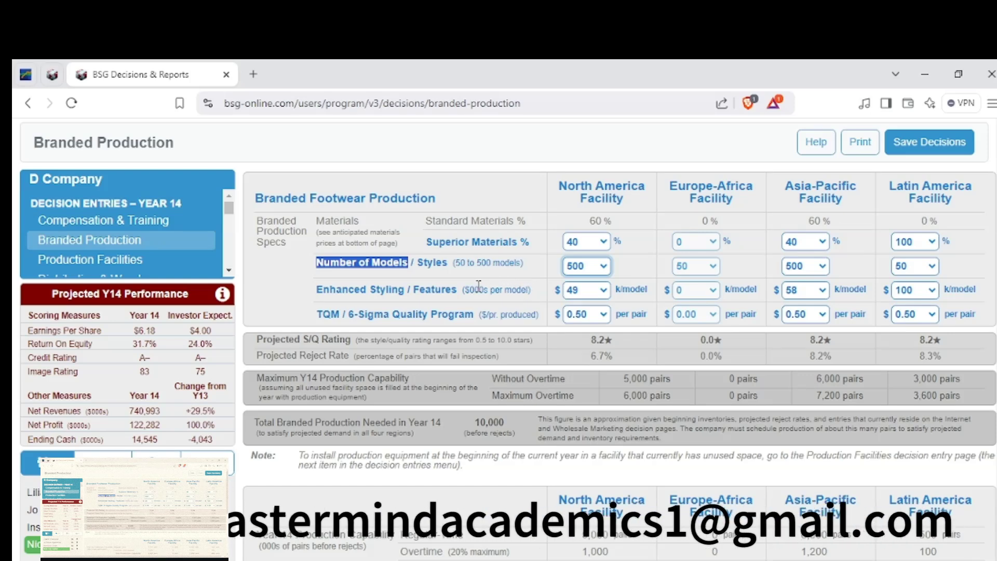
pyautogui.moveTo(318, 288); pyautogui.dragTo(398, 289)
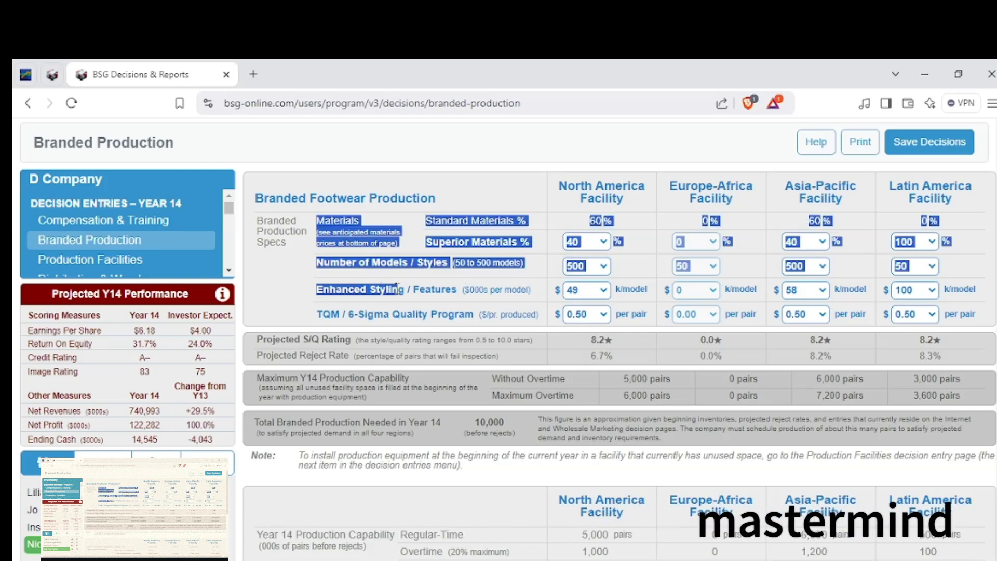
pyautogui.click(398, 289)
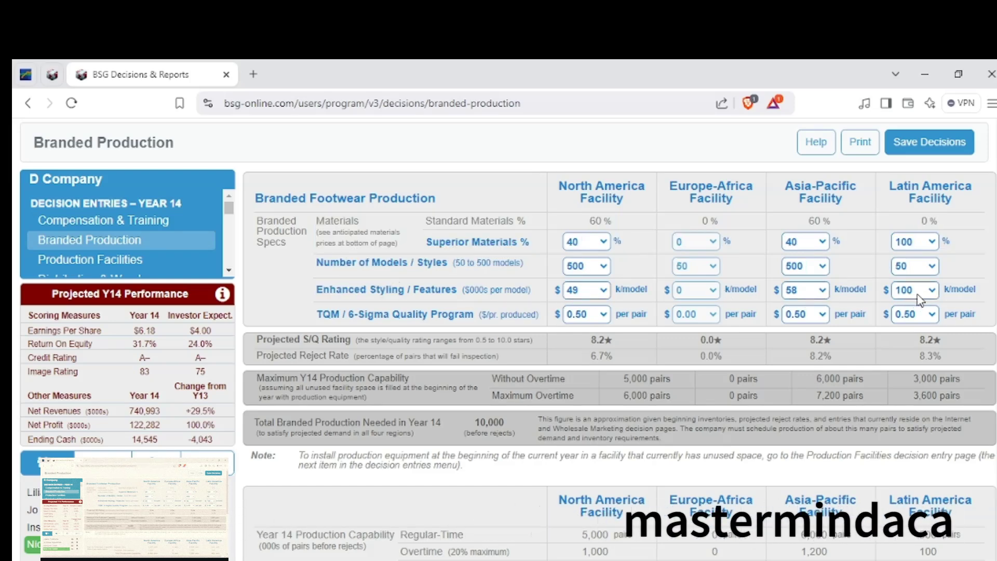
pyautogui.moveTo(324, 311); pyautogui.dragTo(343, 317)
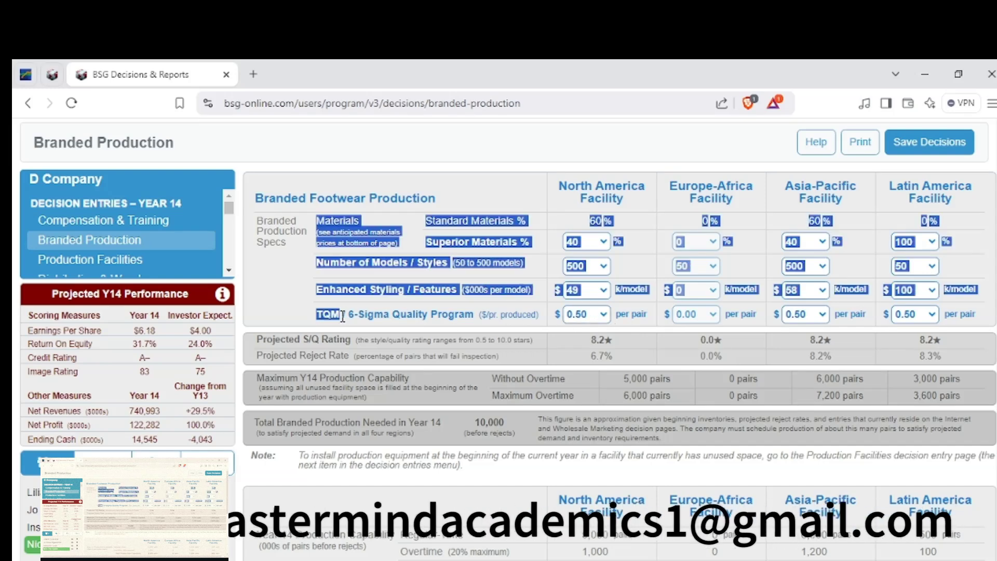
pyautogui.click(538, 327)
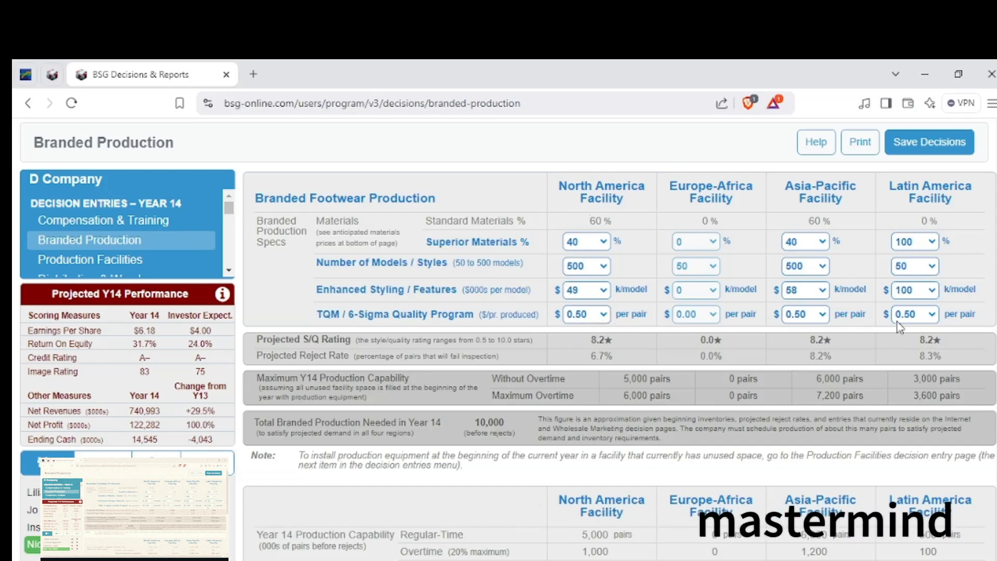
# Compare the projected S/Q rating of the North America, Asia-Pacific and Latin America facilities.
pyautogui.moveTo(255, 338); pyautogui.dragTo(343, 340)
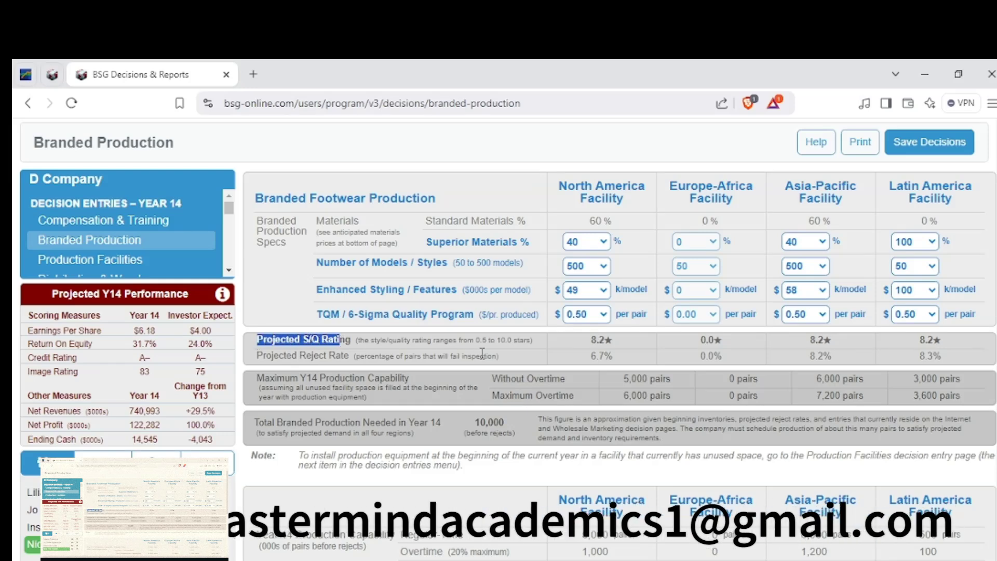
pyautogui.click(593, 338)
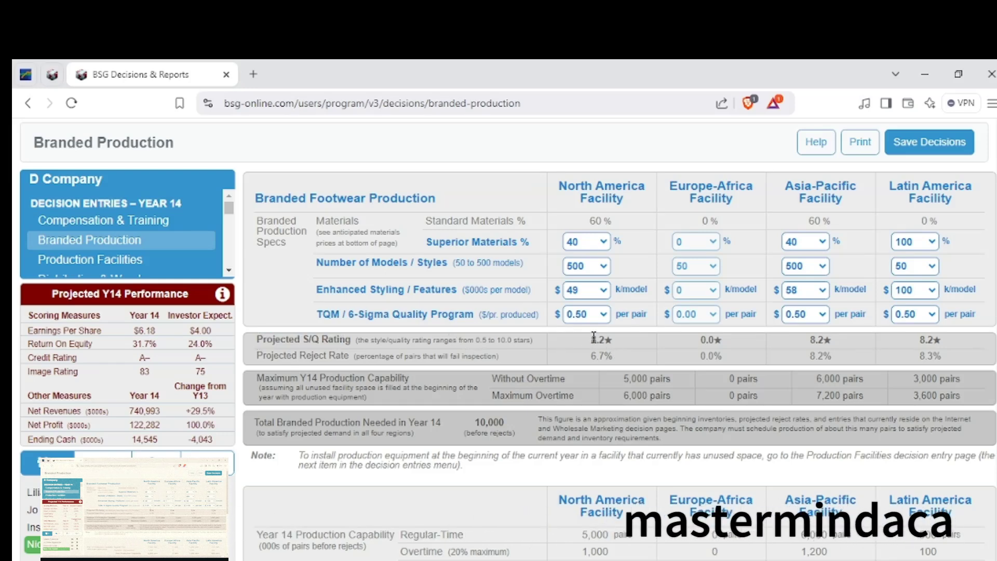
pyautogui.moveTo(593, 339); pyautogui.dragTo(935, 342)
pyautogui.click(948, 348)
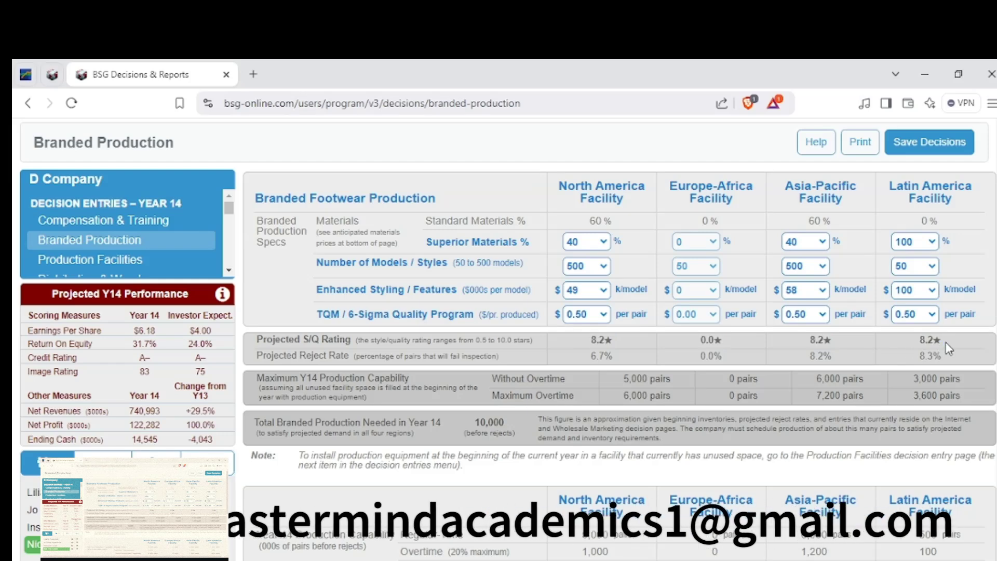
pyautogui.moveTo(591, 339); pyautogui.dragTo(614, 340)
pyautogui.moveTo(808, 340); pyautogui.dragTo(844, 341)
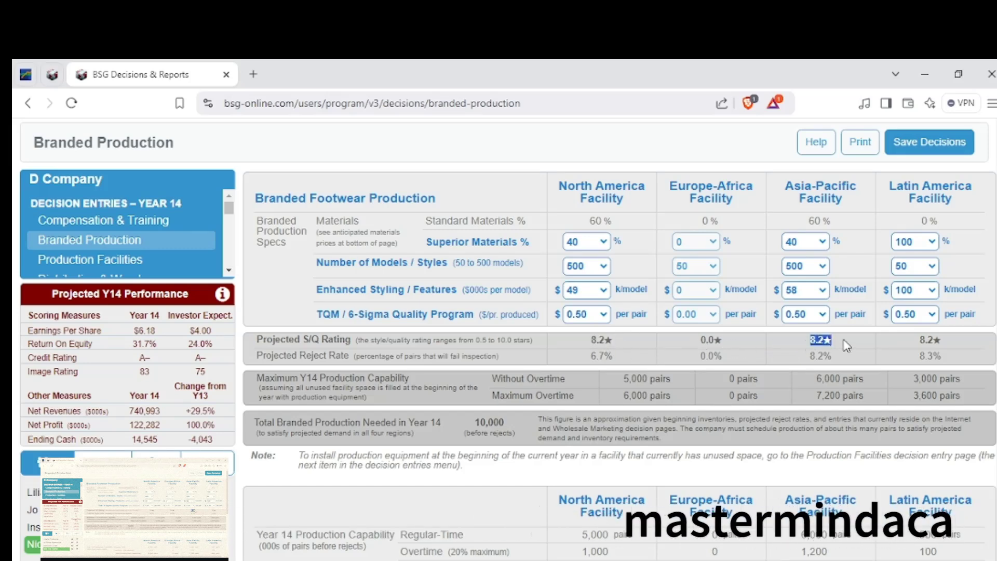
pyautogui.moveTo(918, 339); pyautogui.dragTo(951, 342)
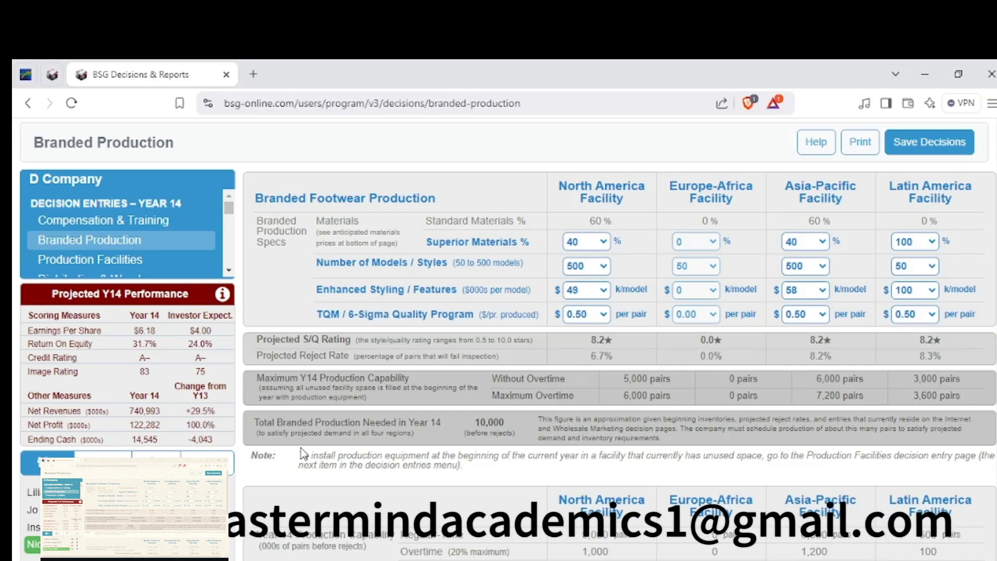
# Check the total branded production needed in Year 14 to satisfy projected demand in all four regions.
pyautogui.scroll(-1, 307, 449)
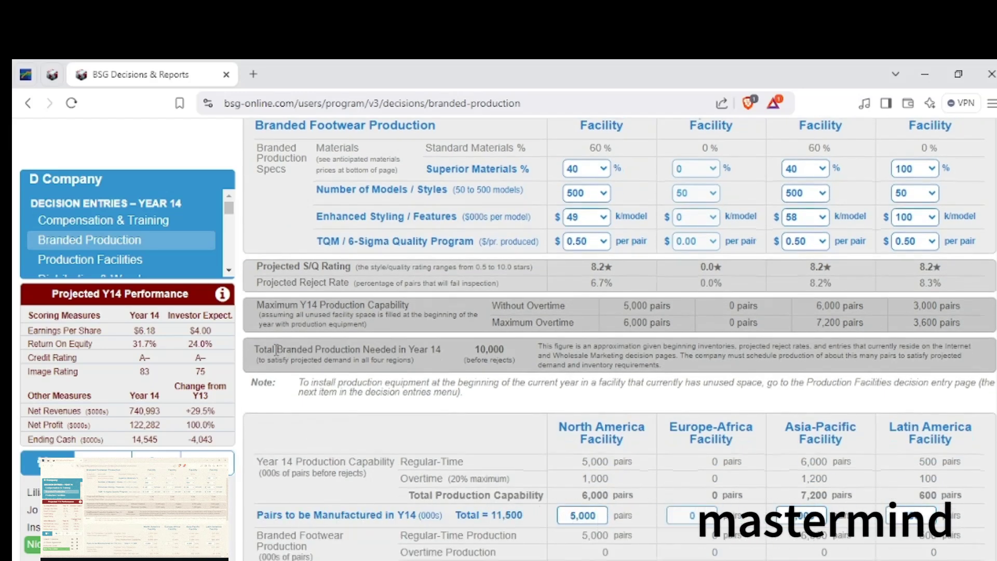
pyautogui.moveTo(475, 349); pyautogui.dragTo(496, 349)
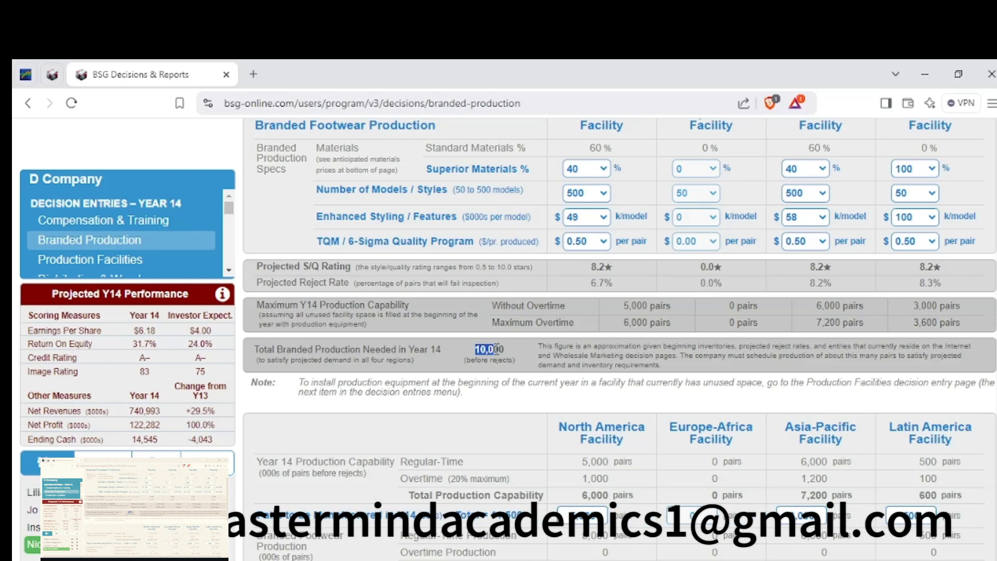
pyautogui.click(509, 347)
# Review the pairs to be manufactured in Y14 at the North America, Asia-Pacific and Latin America facilities.
pyautogui.scroll(-1, 582, 410)
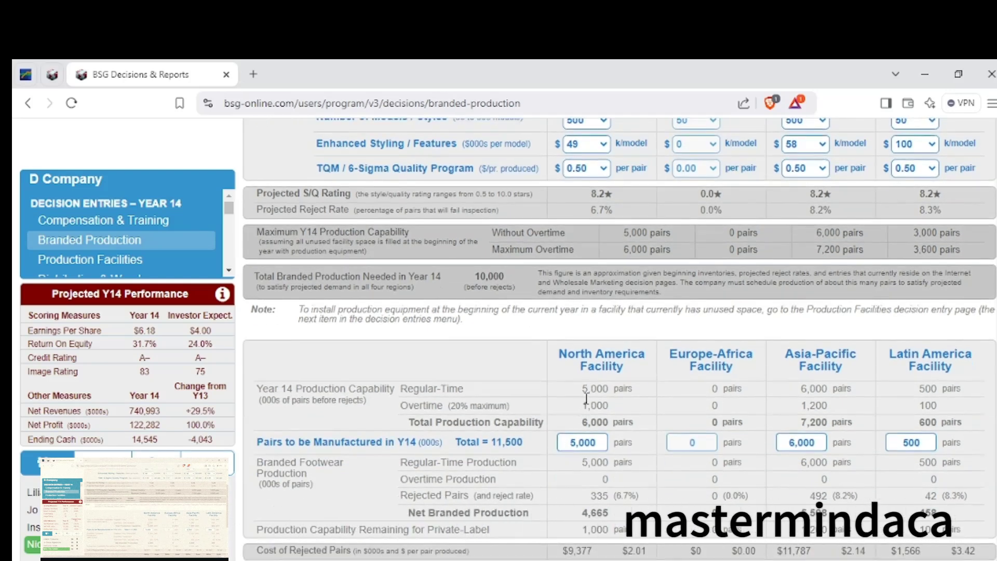
pyautogui.moveTo(560, 353); pyautogui.dragTo(631, 368)
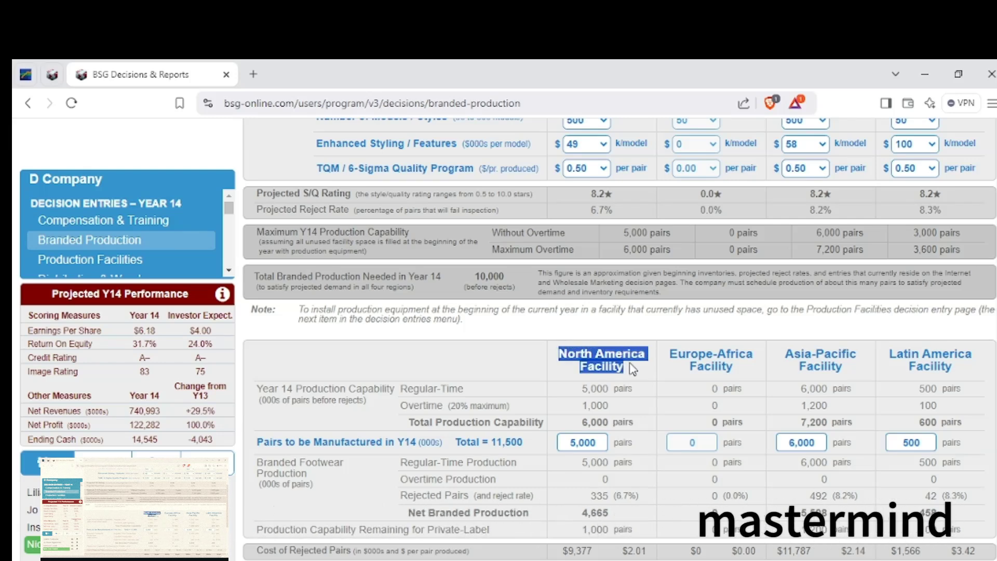
pyautogui.click(577, 450)
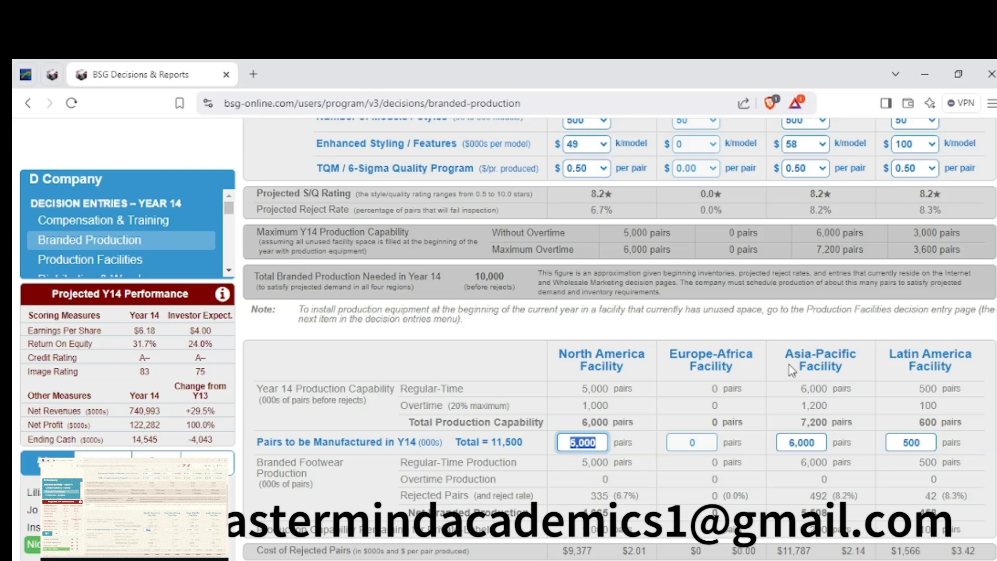
pyautogui.moveTo(786, 356); pyautogui.dragTo(833, 357)
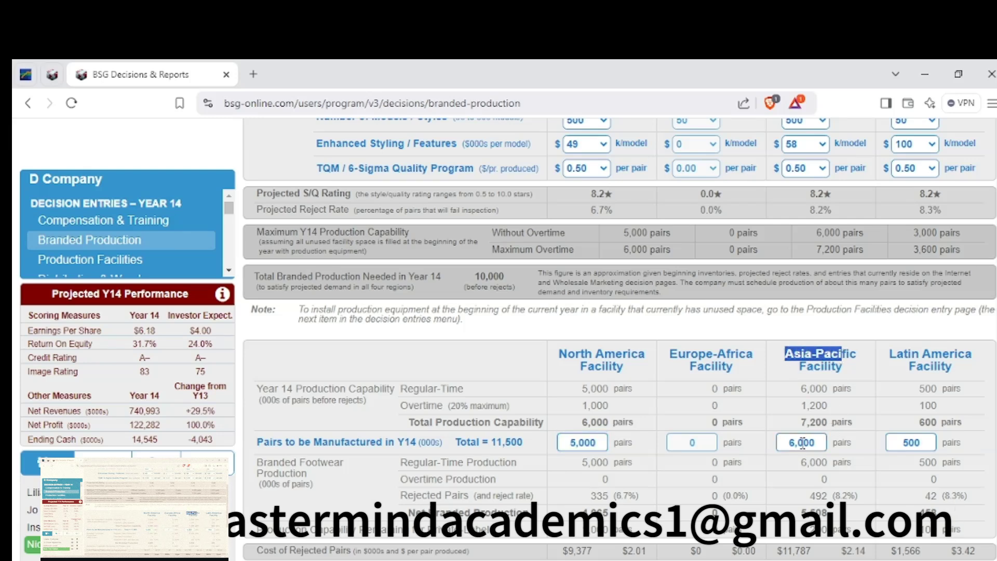
pyautogui.click(821, 442)
pyautogui.moveTo(895, 357); pyautogui.dragTo(941, 368)
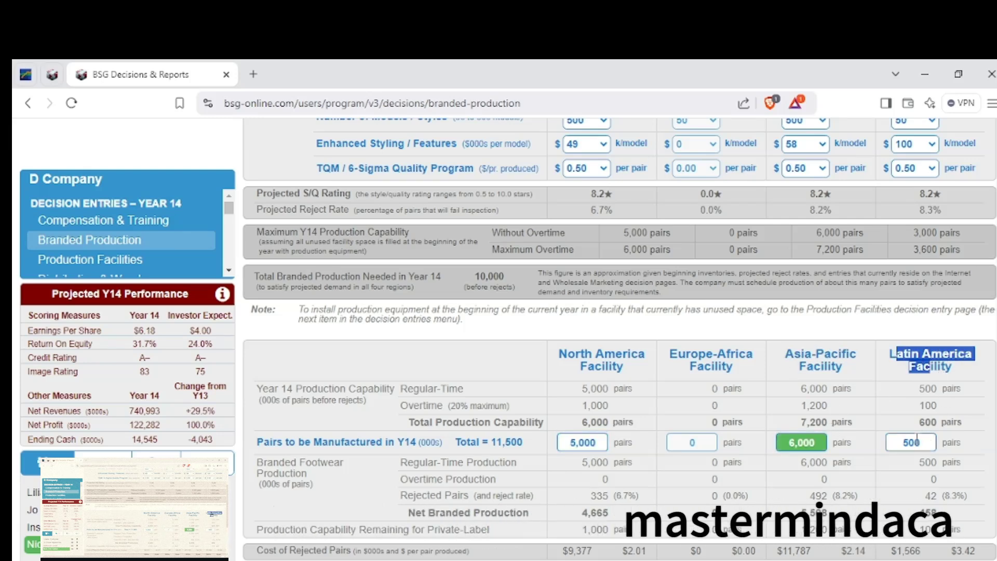
pyautogui.click(911, 442)
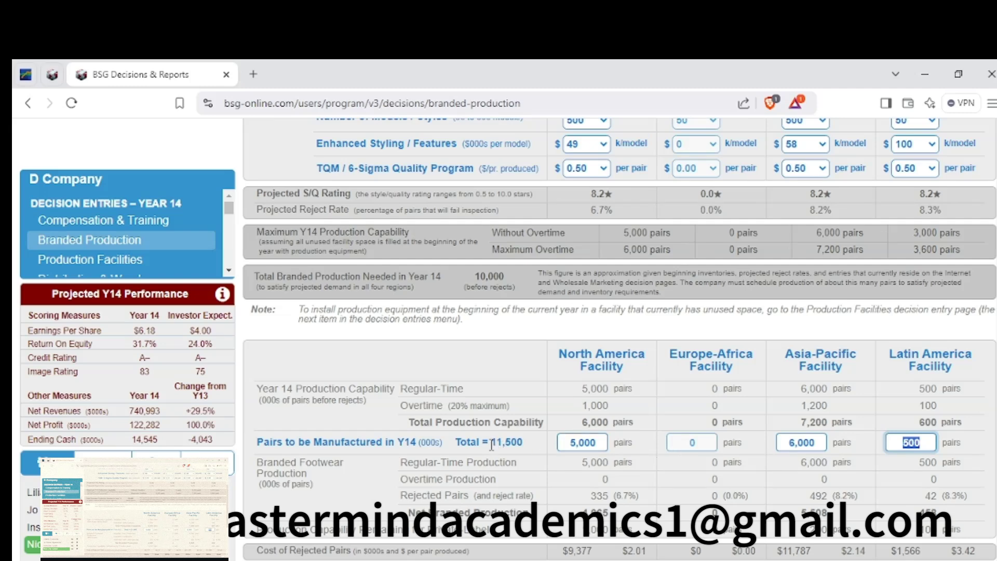
# Compare the total pairs to be manufactured in Y14 with the total branded production needed.
pyautogui.moveTo(491, 445); pyautogui.dragTo(524, 443)
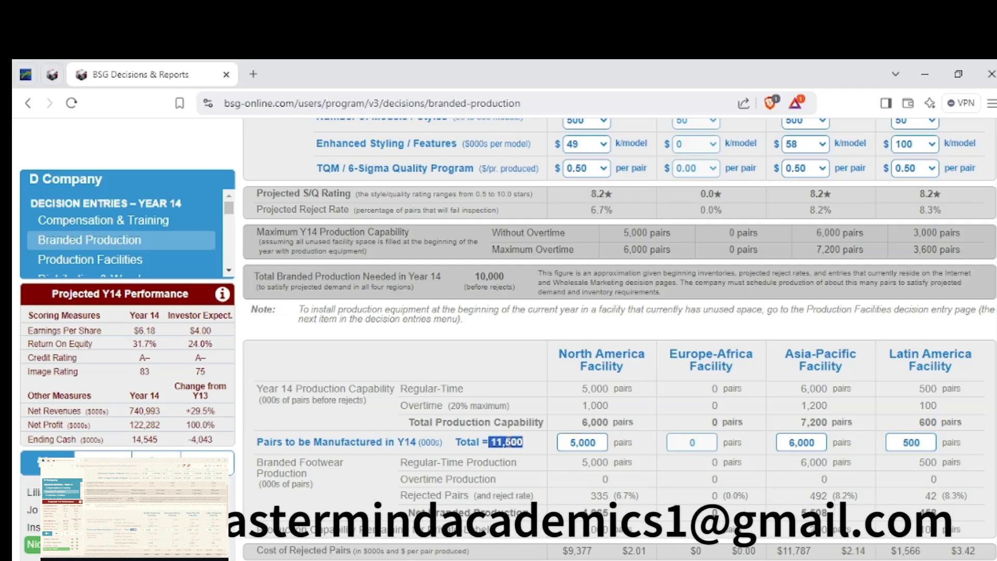
pyautogui.moveTo(477, 279); pyautogui.dragTo(487, 276)
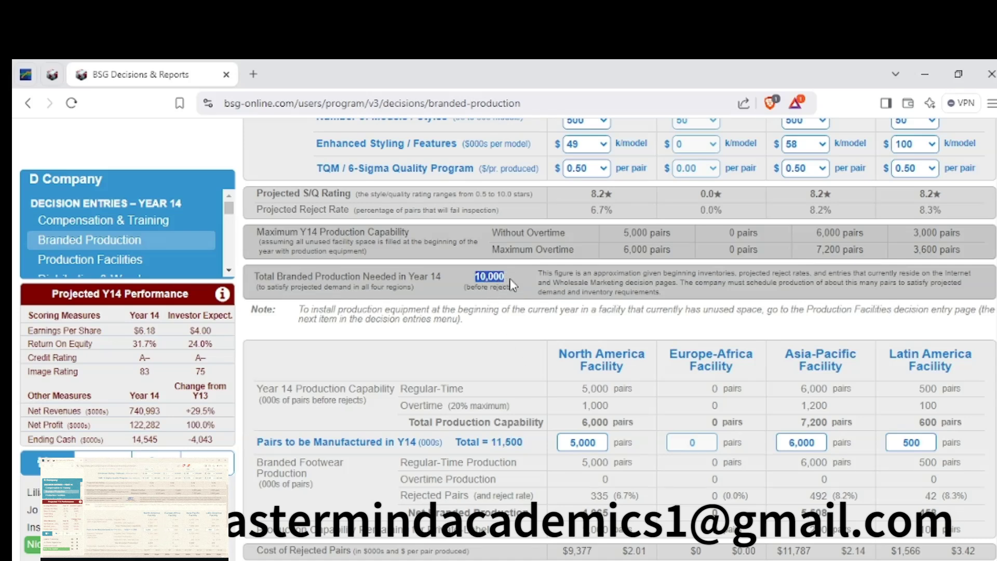
pyautogui.click(505, 442)
pyautogui.moveTo(493, 442); pyautogui.dragTo(524, 442)
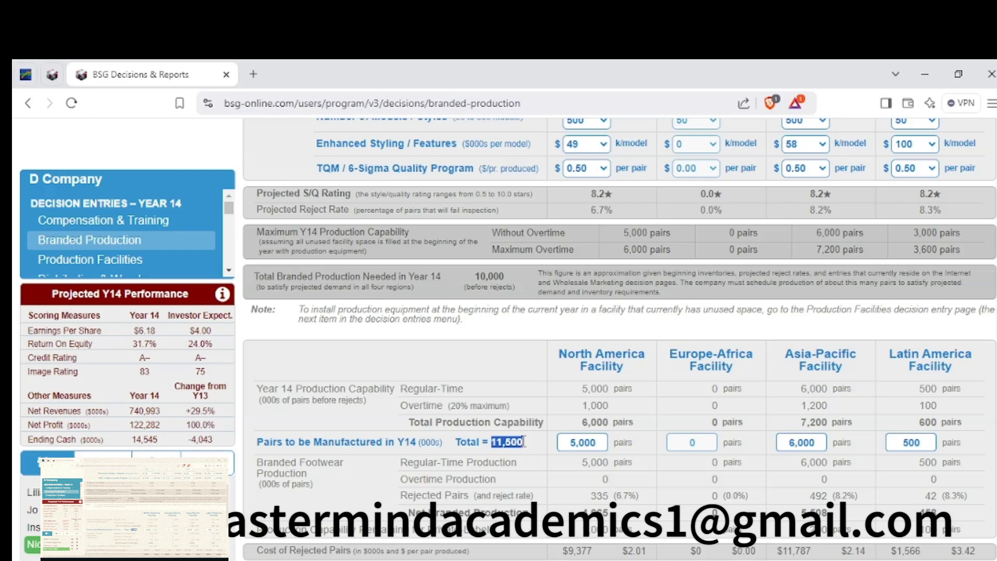
pyautogui.scroll(-3, 504, 381)
pyautogui.scroll(4, 487, 383)
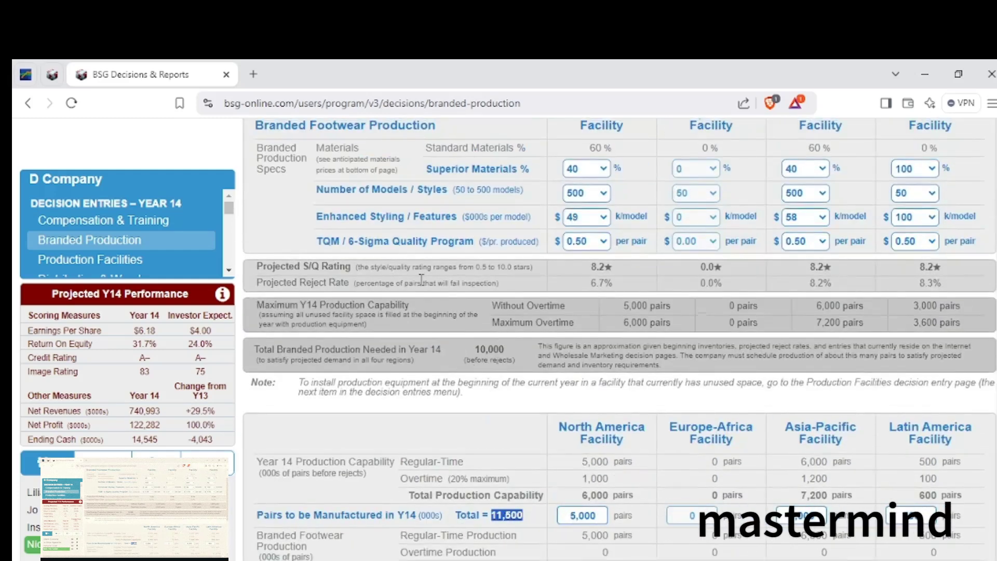
pyautogui.scroll(-3, 139, 218)
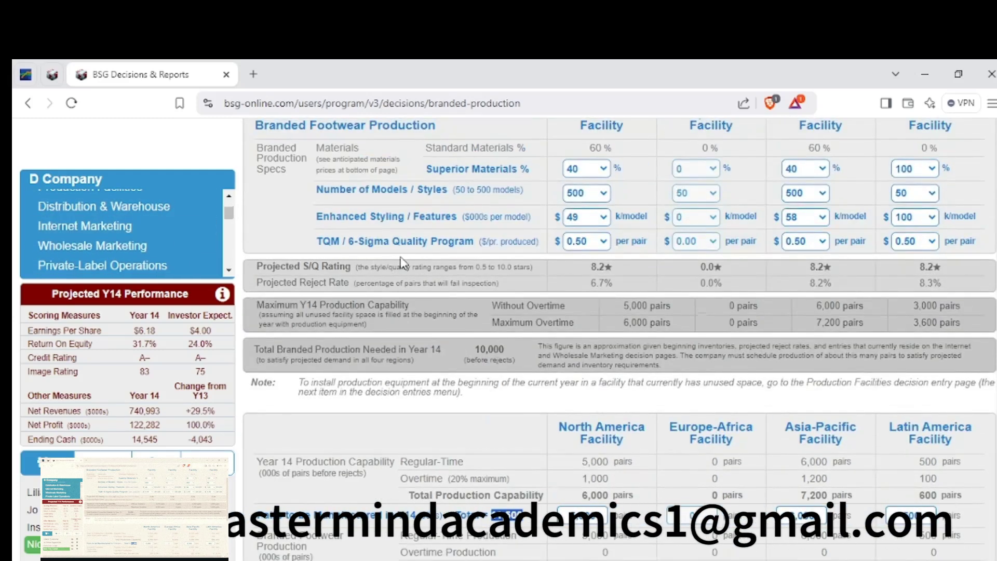
pyautogui.scroll(3, 193, 234)
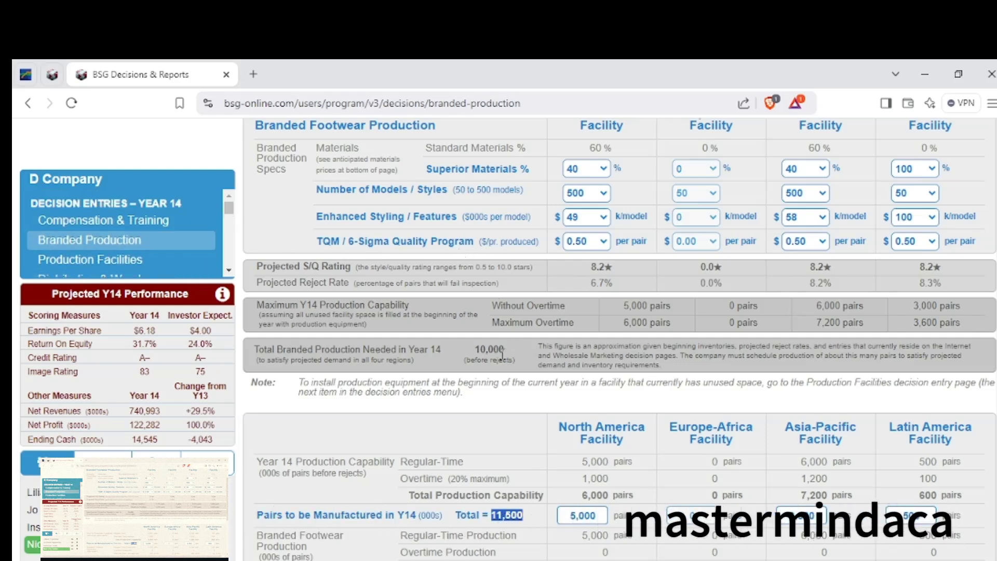
# Open the Production Facilities decisions and review the Latin America Facility's new equipment purchase and the production improvement options.
pyautogui.click(138, 261)
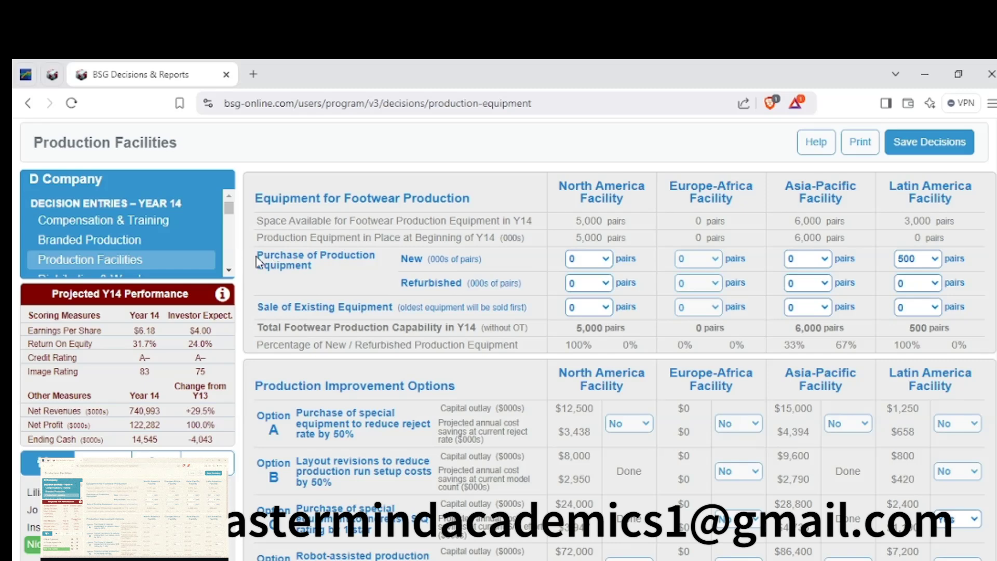
pyautogui.moveTo(258, 259); pyautogui.dragTo(340, 280)
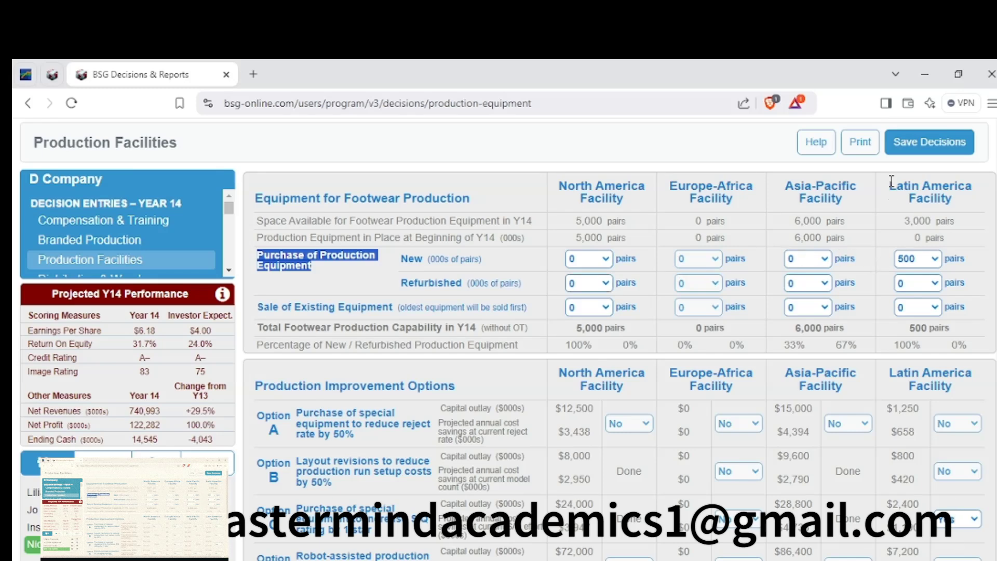
pyautogui.moveTo(891, 181); pyautogui.dragTo(953, 201)
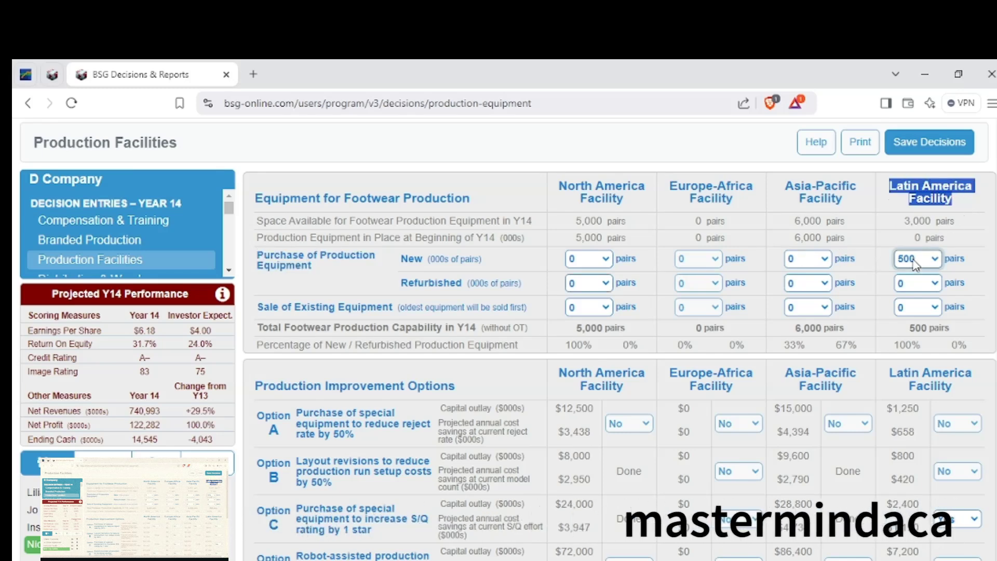
pyautogui.click(909, 234)
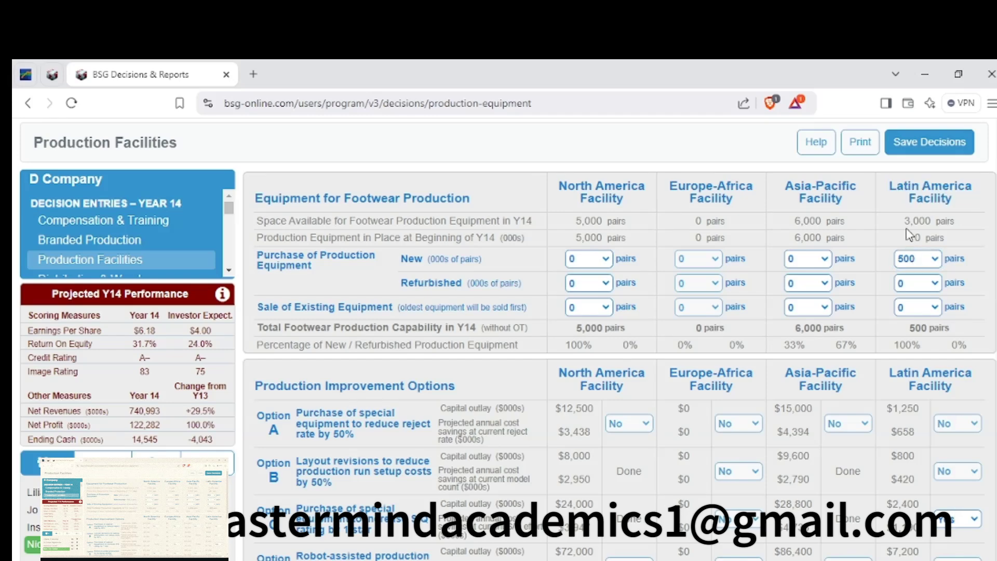
pyautogui.scroll(-3, 899, 253)
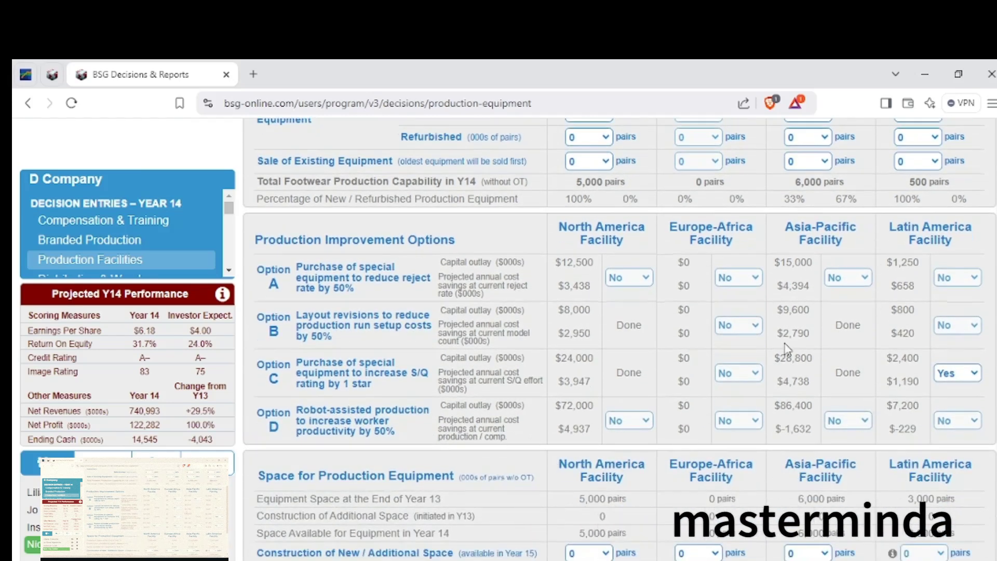
# Review Option C, special equipment to increase S/Q rating by 1 star, for the Latin America Facility among the production improvement options.
pyautogui.moveTo(279, 359); pyautogui.dragTo(382, 390)
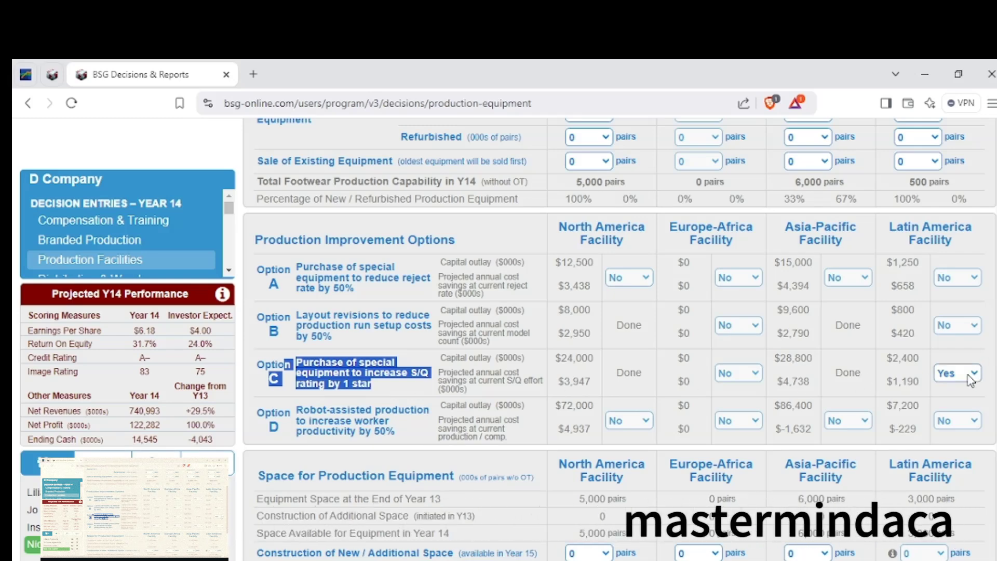
pyautogui.click(881, 368)
pyautogui.scroll(-2, 764, 382)
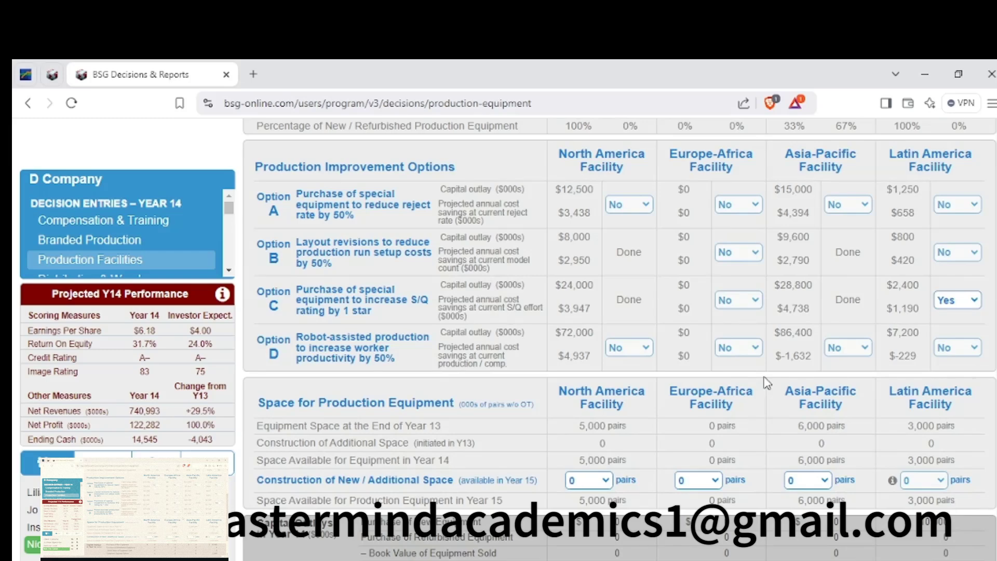
pyautogui.scroll(3, 764, 382)
pyautogui.scroll(2, 725, 358)
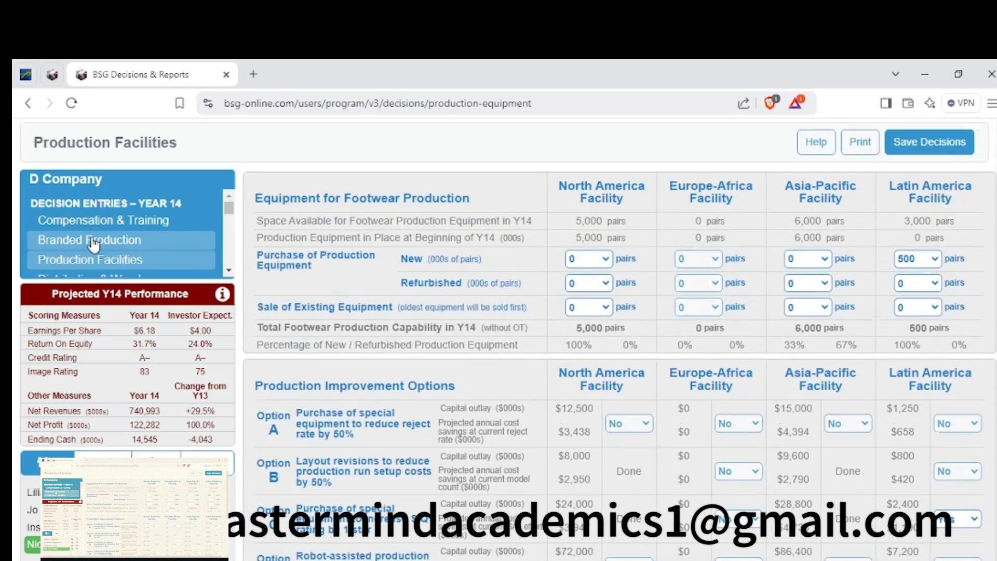
# Open the Distribution & Warehouse decisions and review the pairs to be shipped from each facility to the four regional warehouses.
pyautogui.scroll(-1, 231, 213)
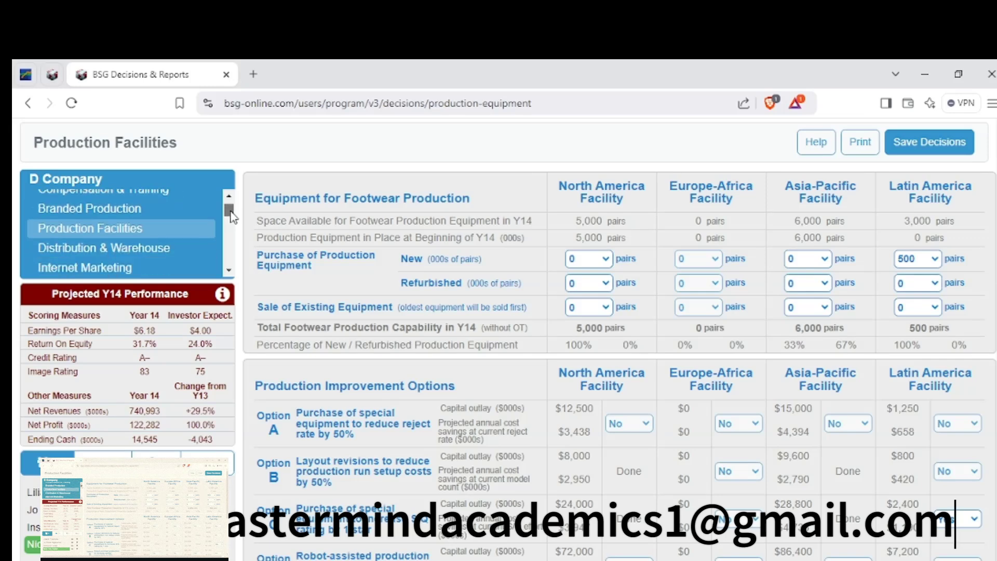
pyautogui.click(134, 247)
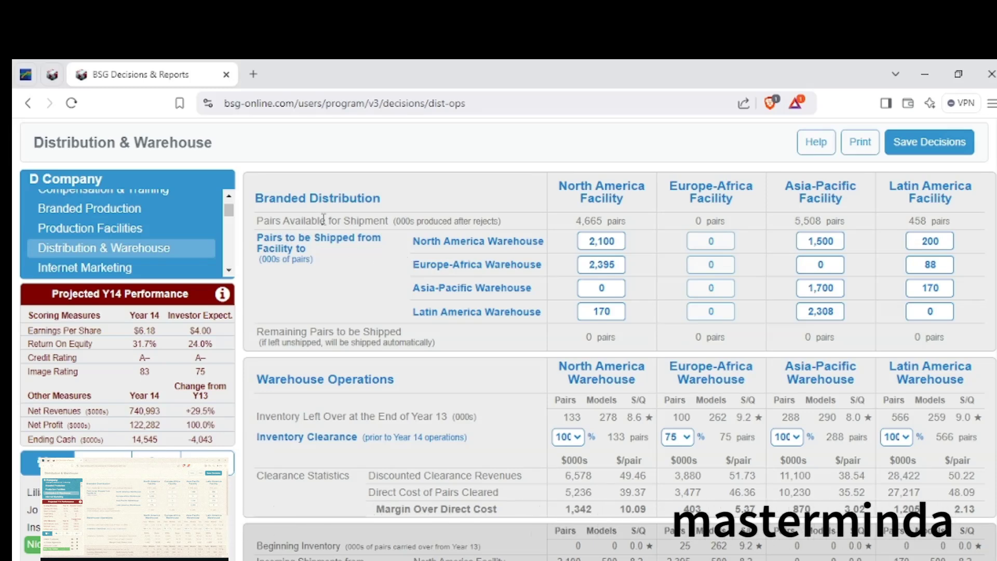
pyautogui.moveTo(269, 197); pyautogui.dragTo(626, 304)
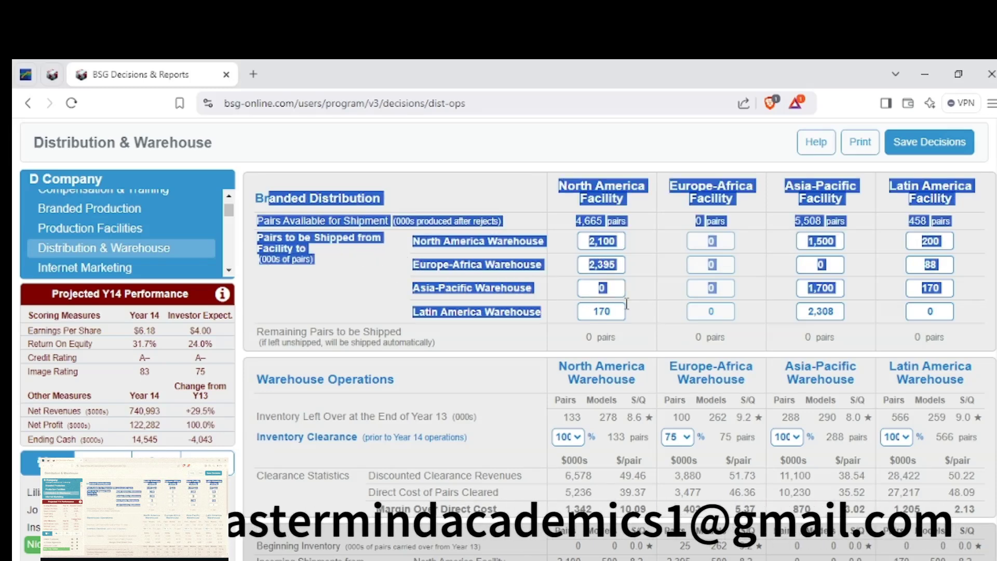
pyautogui.moveTo(711, 325); pyautogui.dragTo(946, 317)
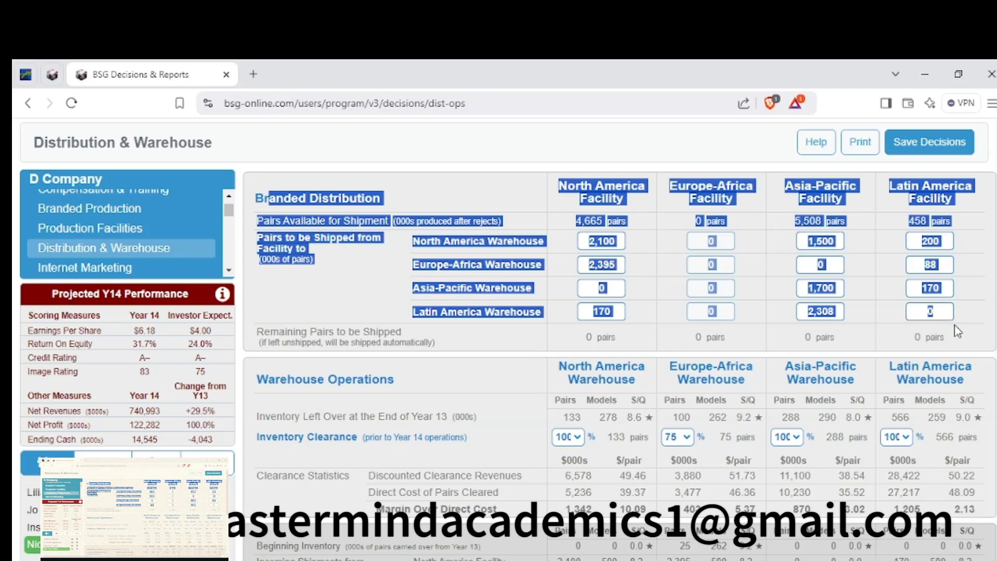
# Check the projected inventory surplus or shortfall for the regional warehouses under Warehouse Operations.
pyautogui.scroll(-4, 770, 344)
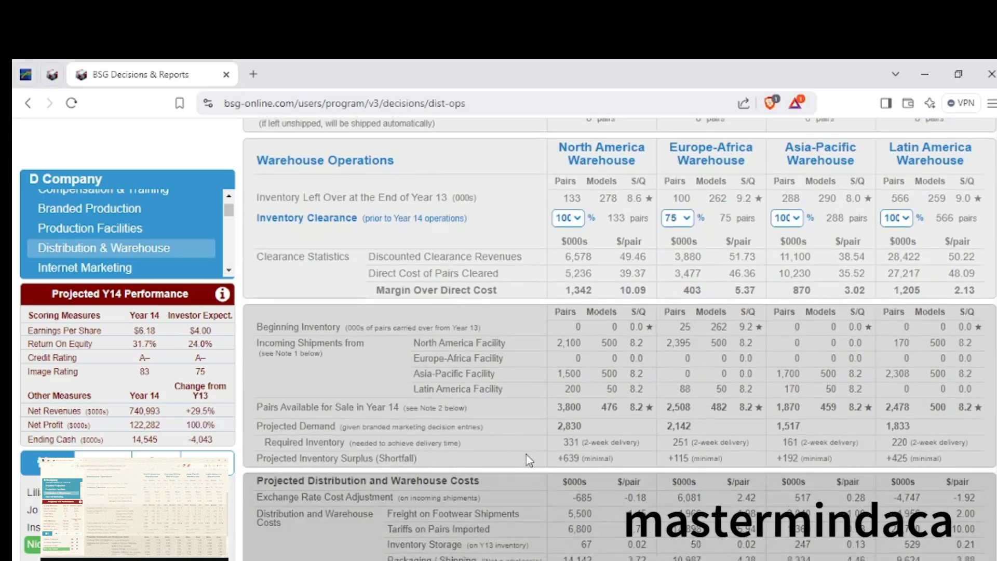
pyautogui.moveTo(551, 459); pyautogui.dragTo(934, 462)
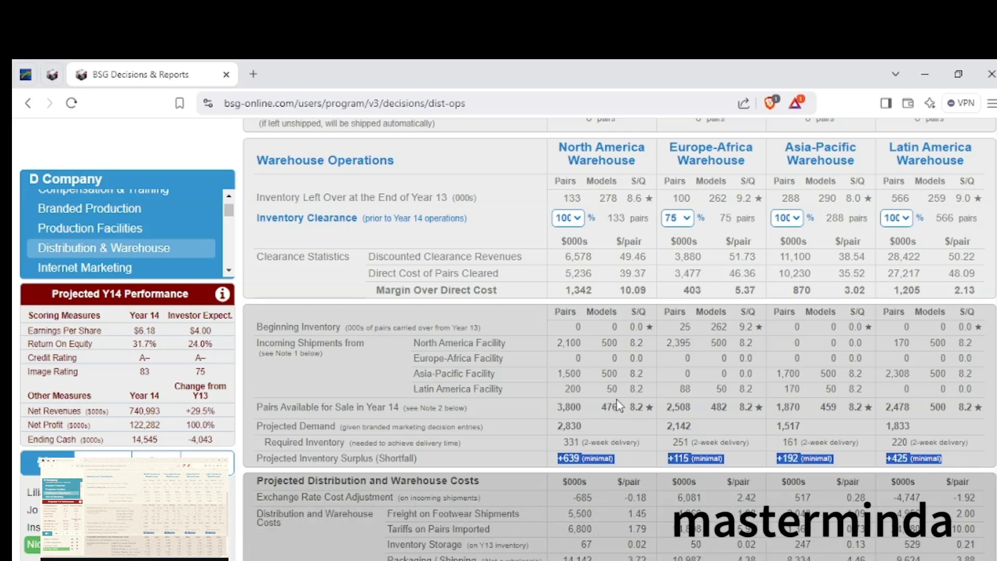
pyautogui.click(561, 460)
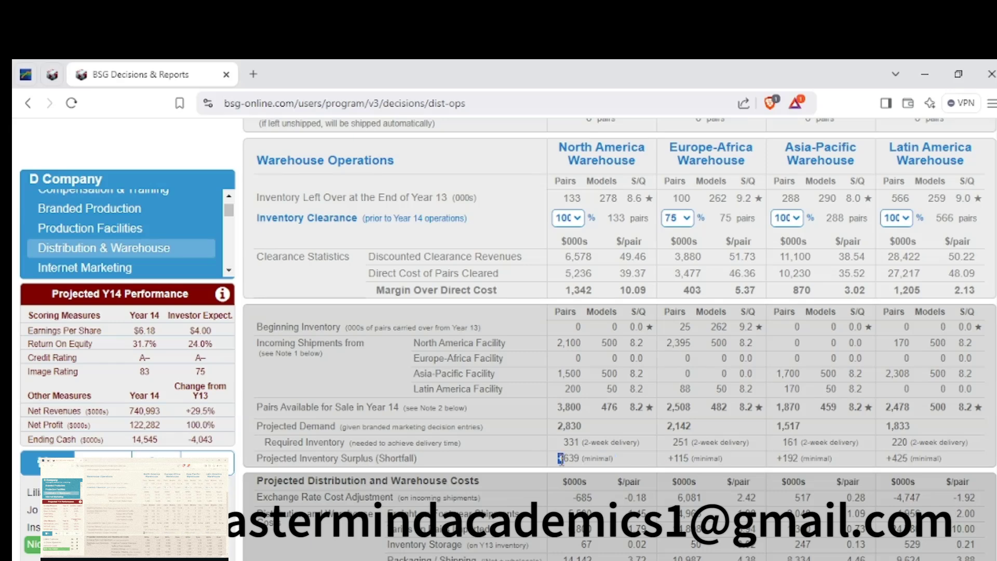
pyautogui.doubleClick(677, 458)
pyautogui.moveTo(904, 456); pyautogui.dragTo(909, 458)
# Review the inventory clearance percentages for the North America, Europe-Africa, Asia-Pacific and Latin America warehouses.
pyautogui.scroll(3, 592, 442)
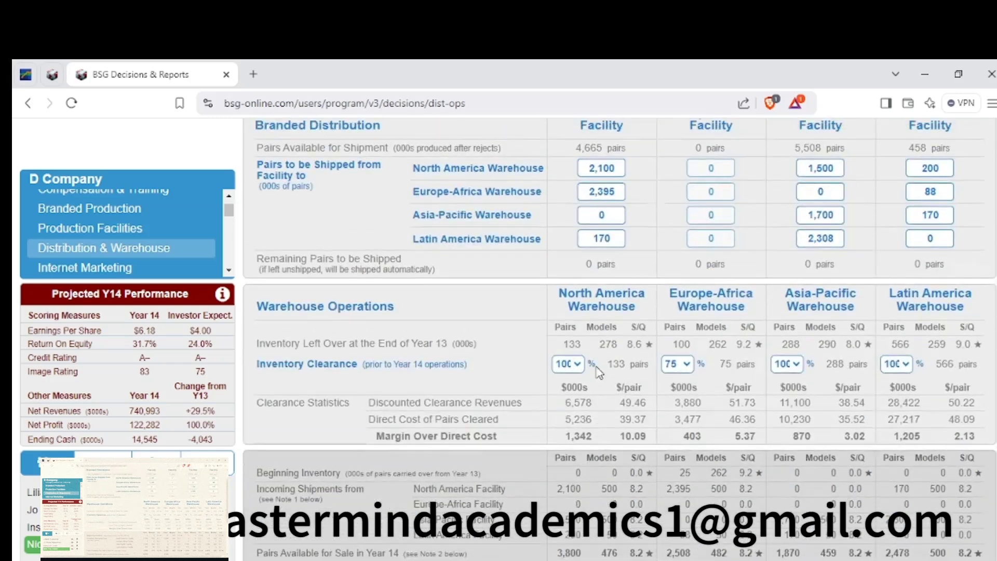
pyautogui.scroll(2, 612, 270)
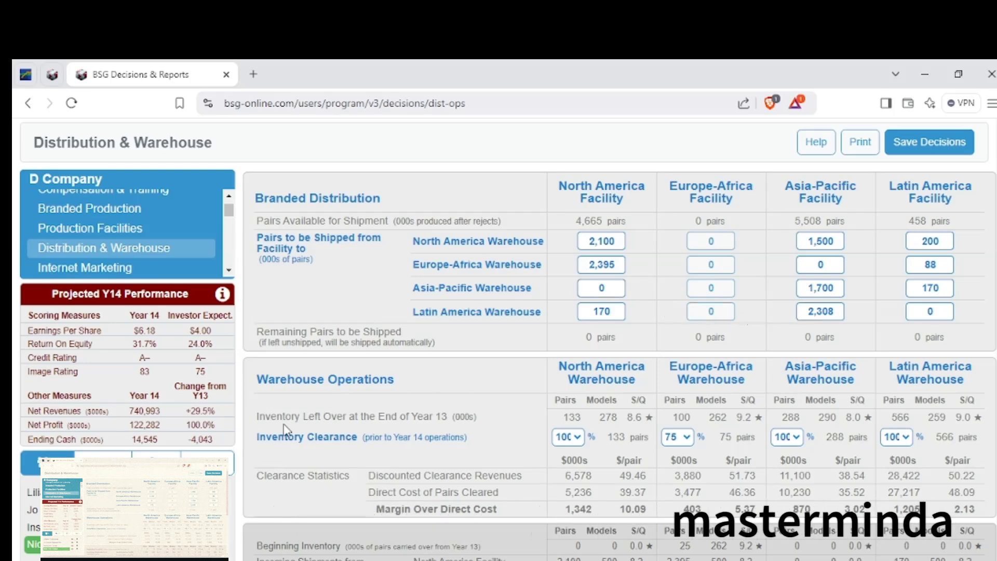
pyautogui.moveTo(258, 439); pyautogui.dragTo(362, 444)
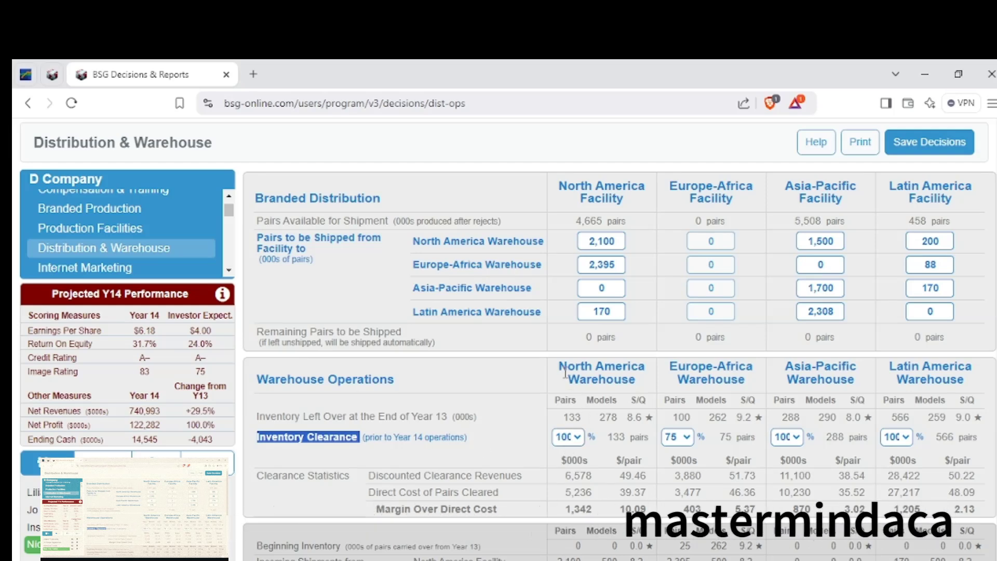
pyautogui.moveTo(559, 366); pyautogui.dragTo(605, 393)
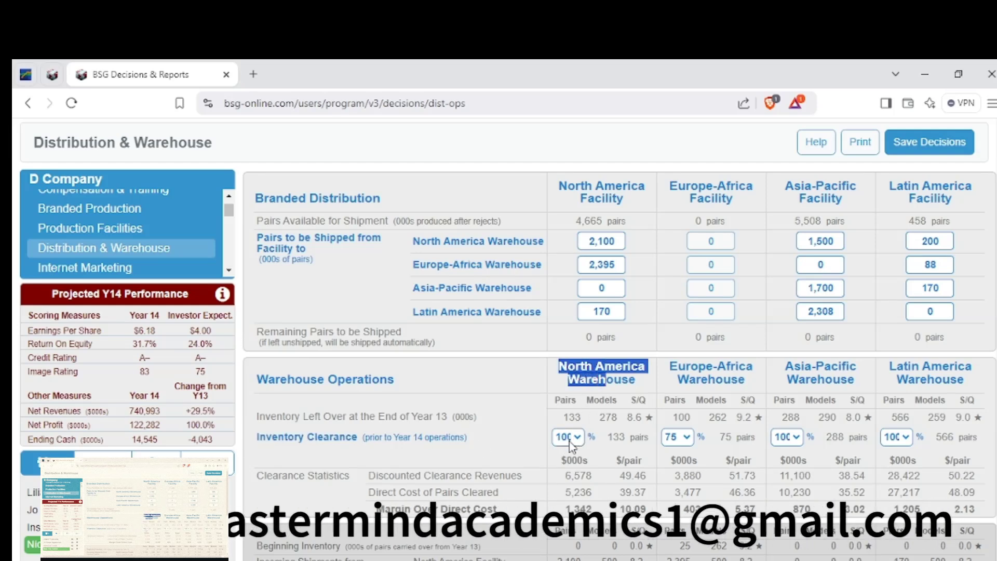
pyautogui.moveTo(676, 370); pyautogui.dragTo(716, 385)
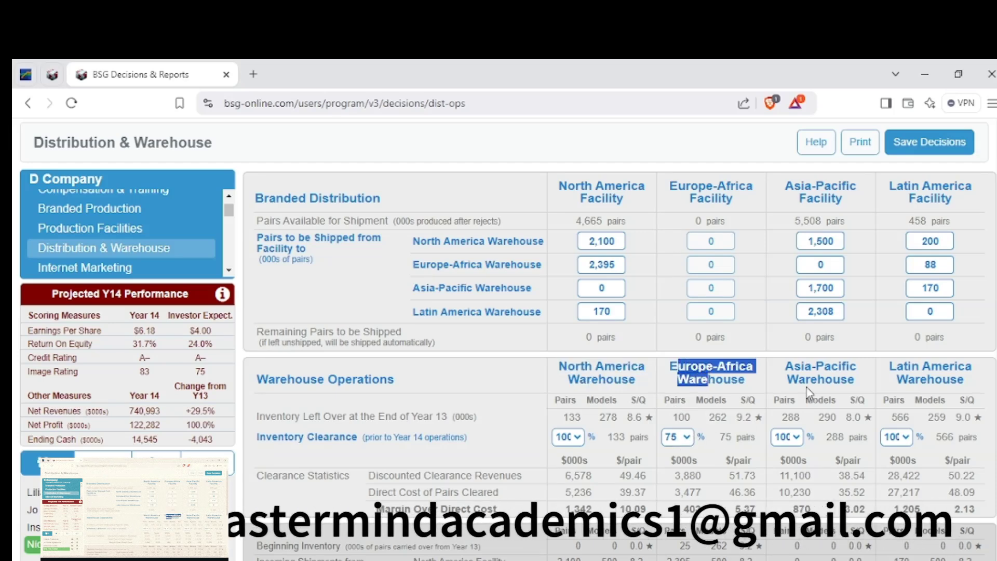
pyautogui.moveTo(789, 367); pyautogui.dragTo(813, 381)
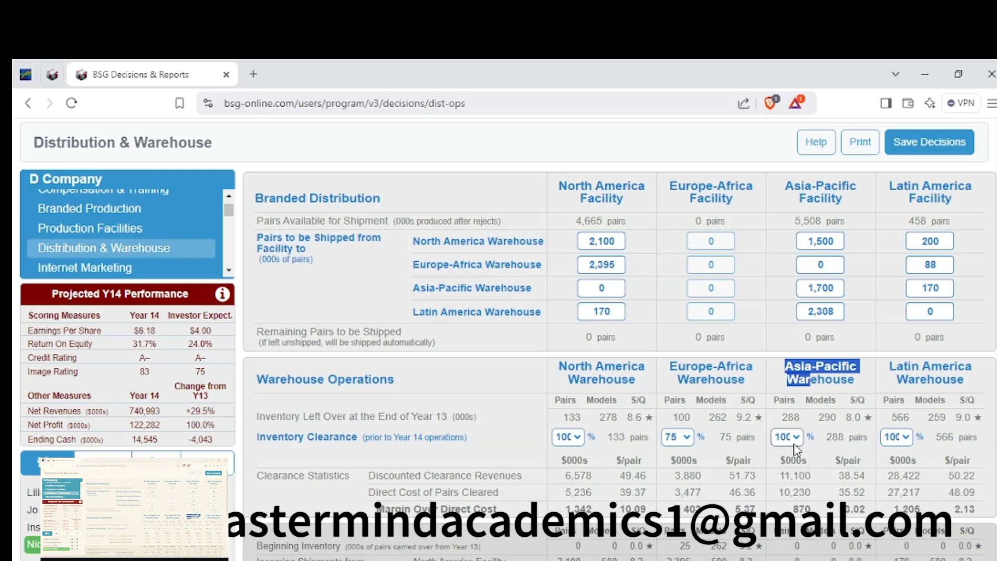
pyautogui.moveTo(889, 367); pyautogui.dragTo(919, 381)
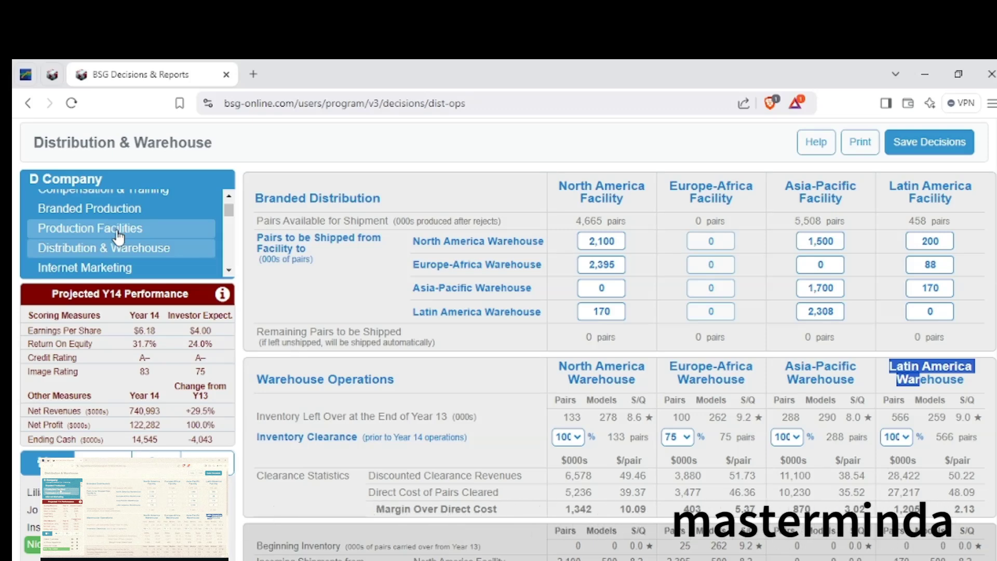
# View the Internet Marketing decisions, then open Wholesale Marketing and compare Year 13 and Year 14 wholesale prices to retailers across the markets.
pyautogui.click(115, 267)
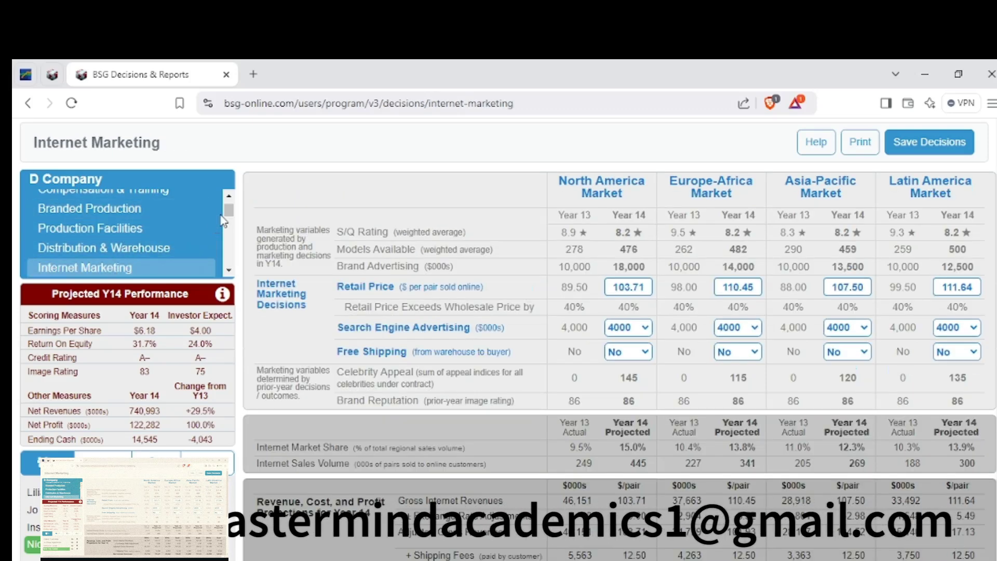
pyautogui.scroll(-1, 230, 215)
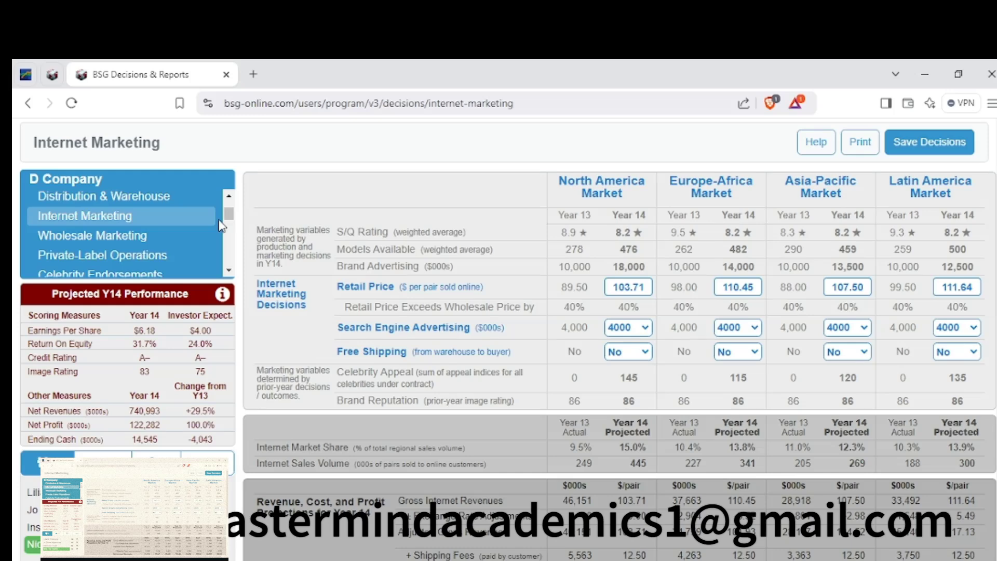
pyautogui.click(142, 238)
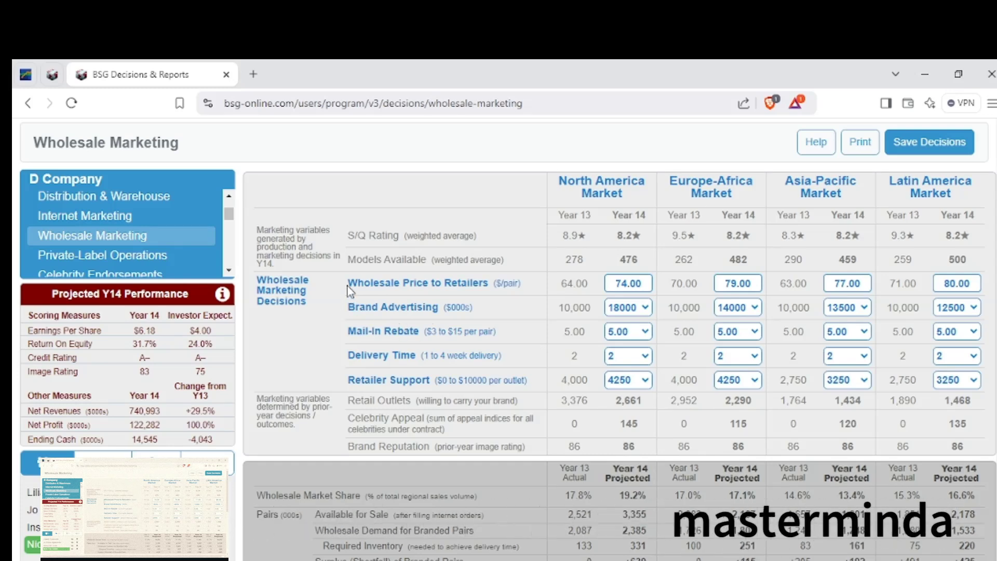
pyautogui.moveTo(349, 290); pyautogui.dragTo(962, 283)
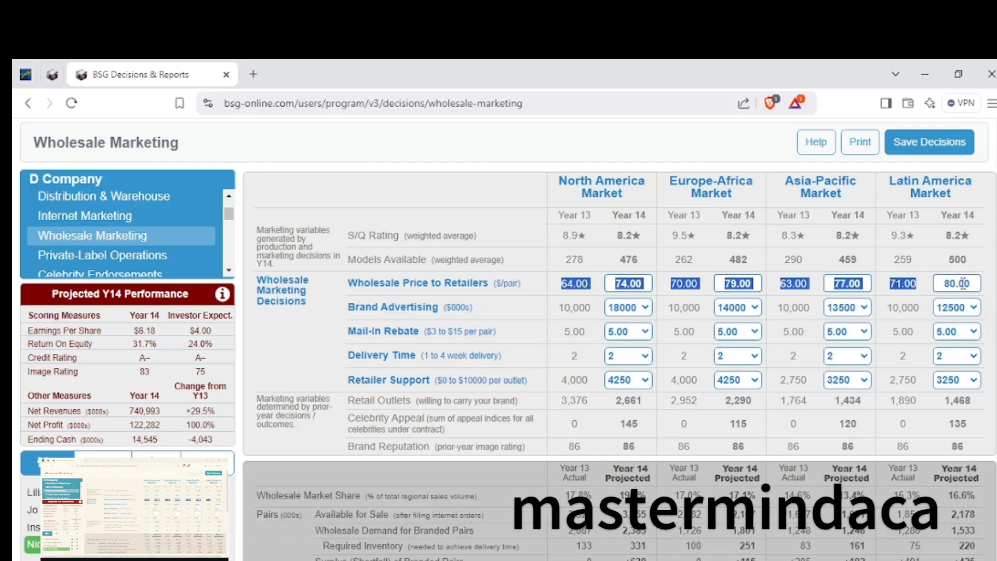
pyautogui.click(611, 275)
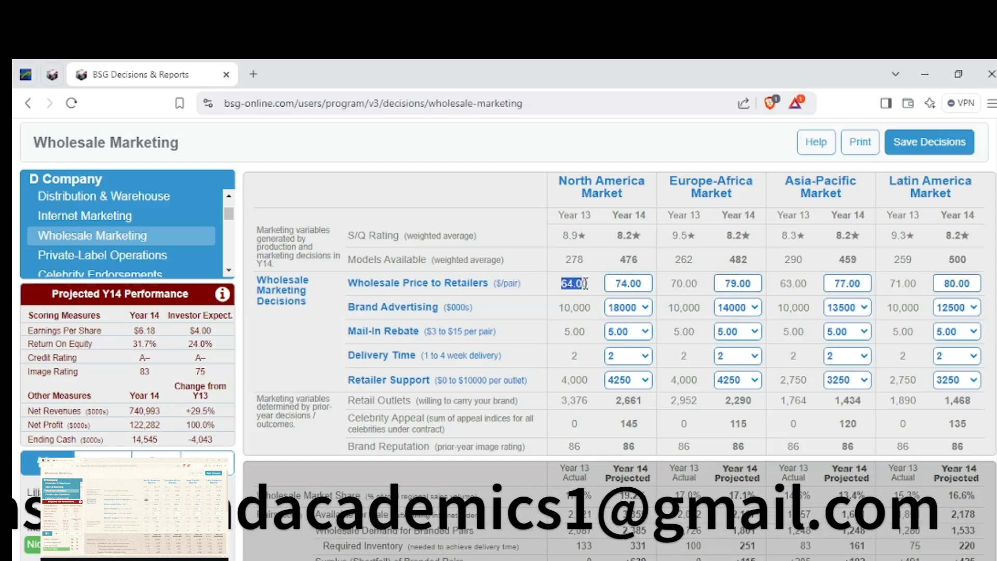
pyautogui.moveTo(671, 287); pyautogui.dragTo(683, 286)
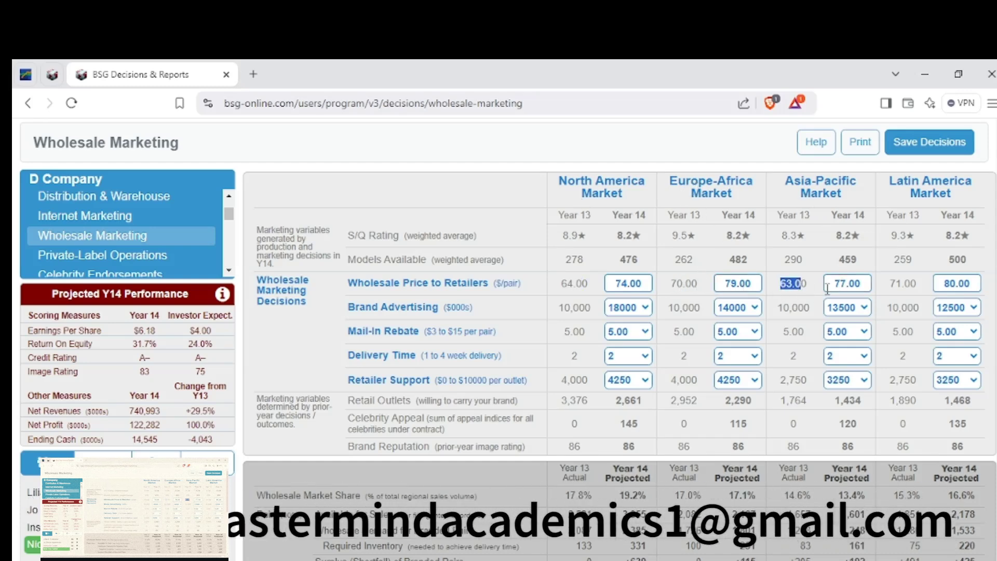
pyautogui.moveTo(885, 181); pyautogui.dragTo(925, 189)
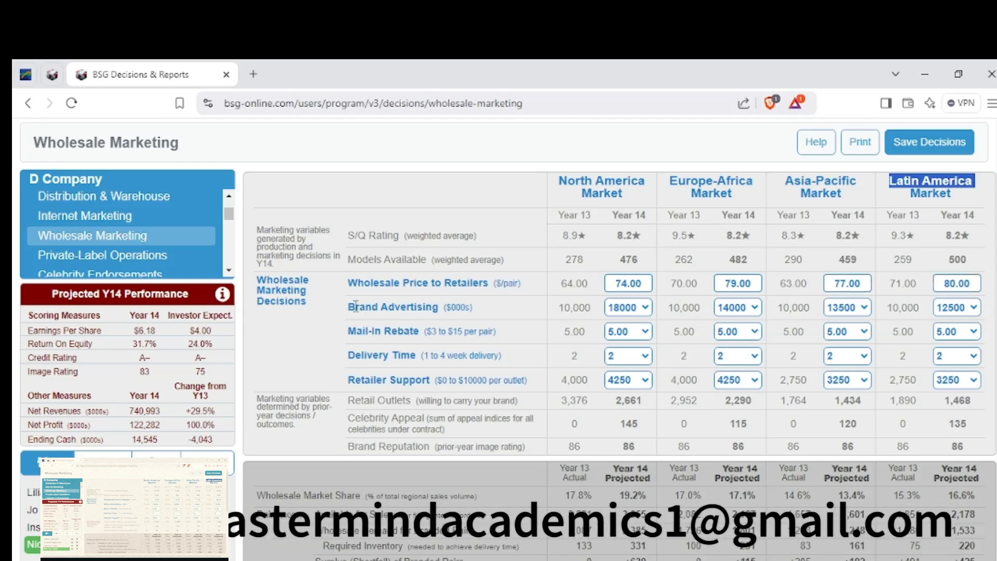
# Review the brand advertising, mail-in rebate and delivery time decisions for the four wholesale markets.
pyautogui.moveTo(355, 306); pyautogui.dragTo(424, 308)
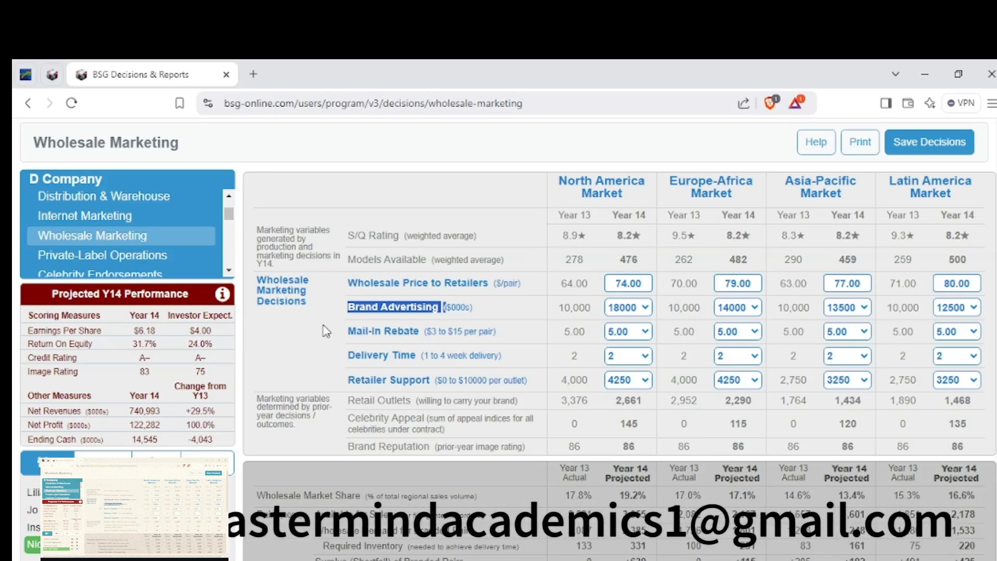
pyautogui.click(367, 306)
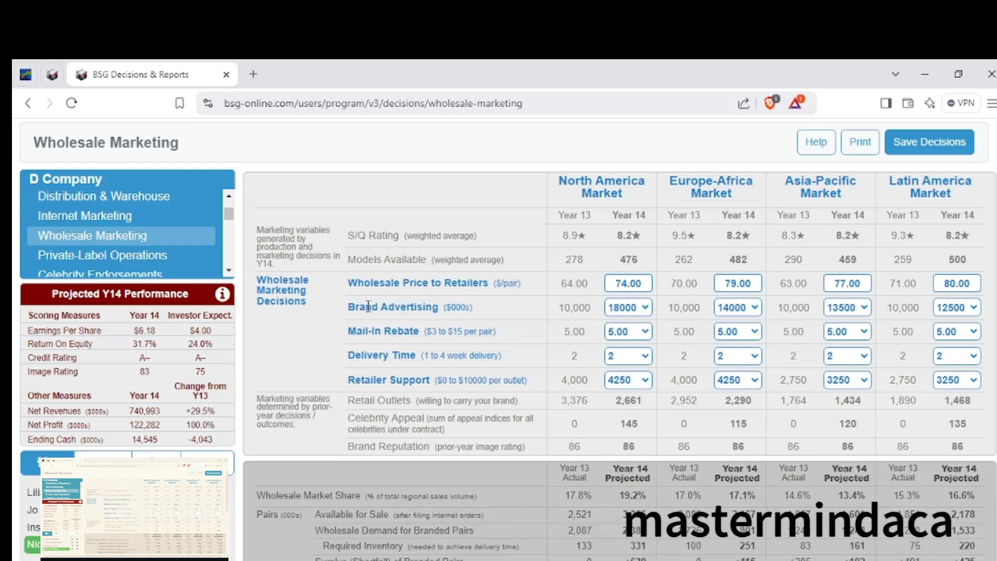
pyautogui.moveTo(345, 331); pyautogui.dragTo(398, 338)
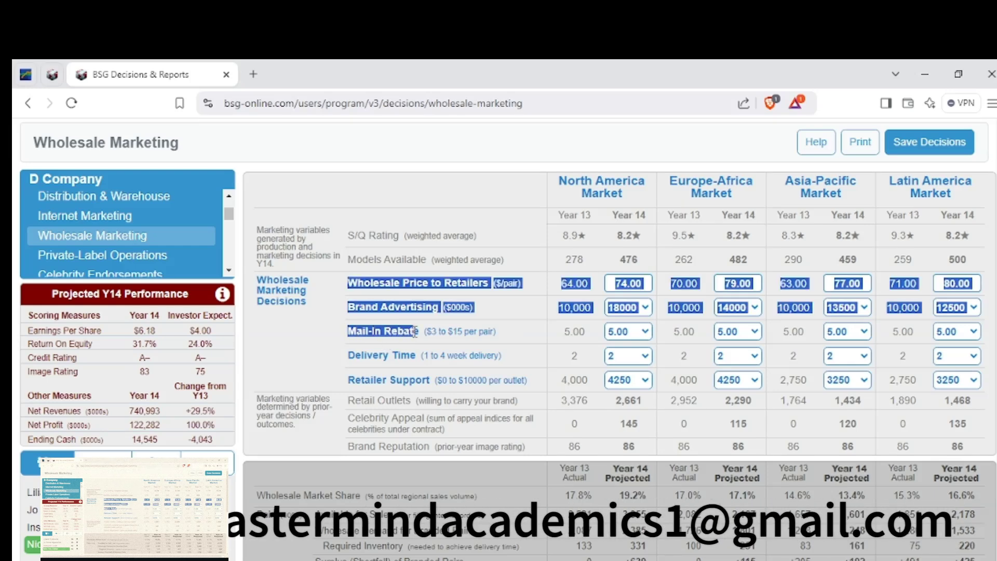
pyautogui.click(415, 332)
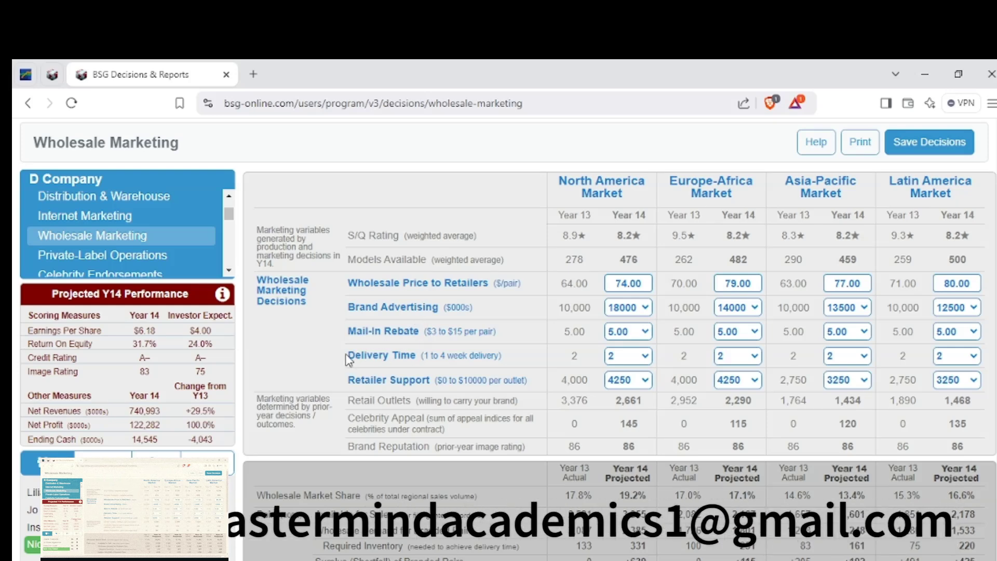
pyautogui.moveTo(347, 358); pyautogui.dragTo(422, 357)
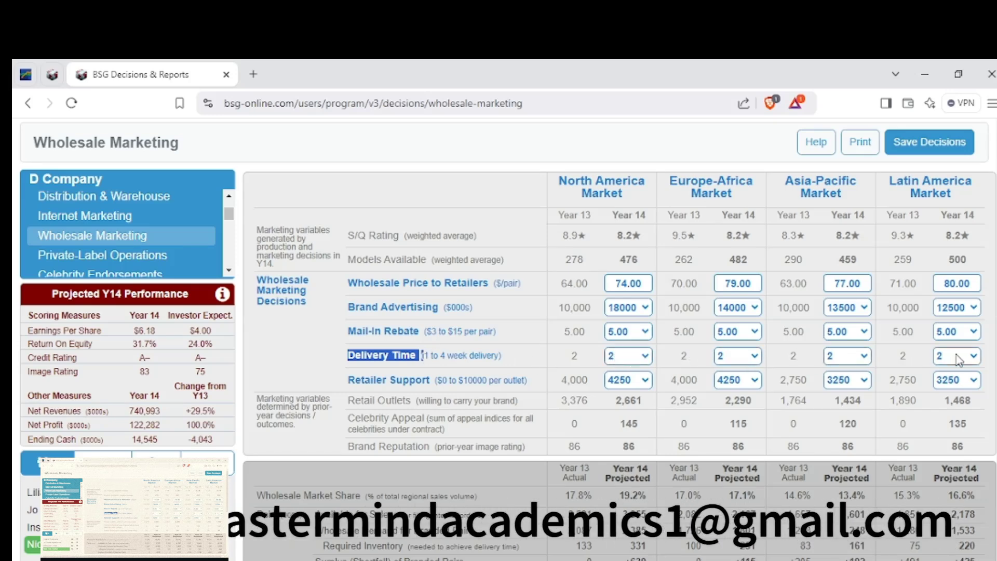
# Compare the Year 13 and Year 14 retailer support amounts across the four wholesale markets.
pyautogui.moveTo(349, 380); pyautogui.dragTo(403, 380)
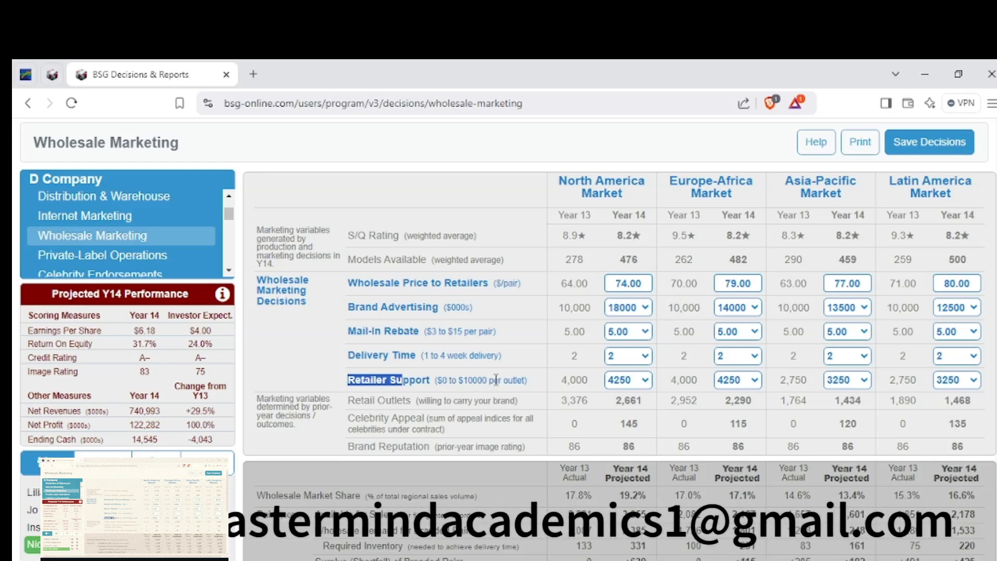
pyautogui.doubleClick(572, 380)
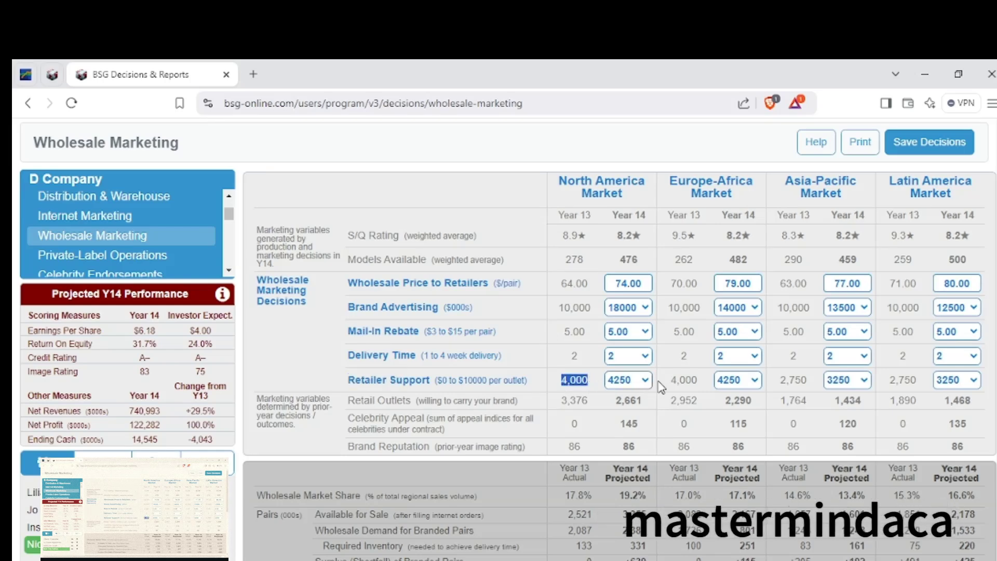
pyautogui.moveTo(659, 386); pyautogui.dragTo(923, 393)
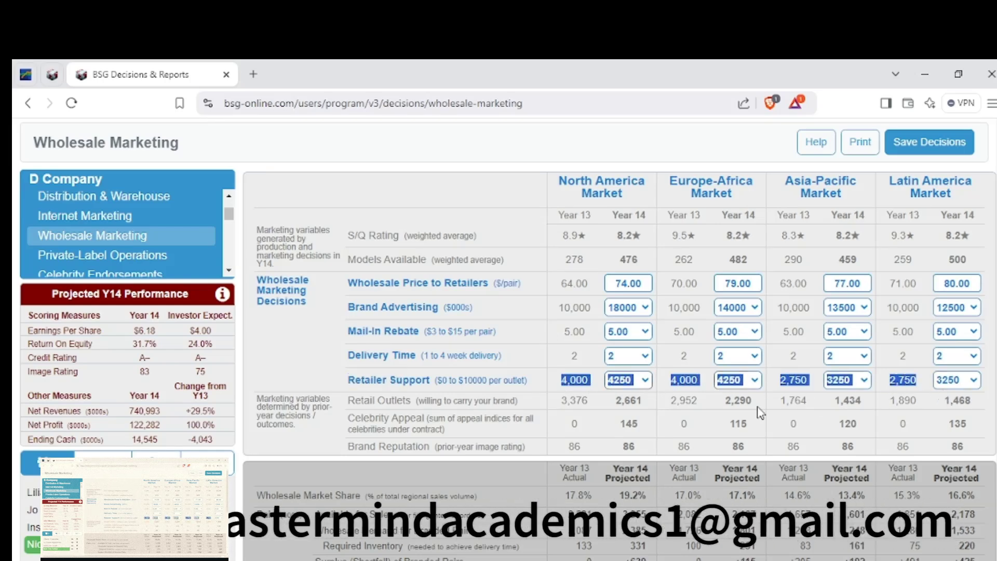
pyautogui.click(759, 413)
# Review the wholesale Competitive Assumptions, from S/Q rating through retailer support, for all four regions.
pyautogui.scroll(-8, 550, 390)
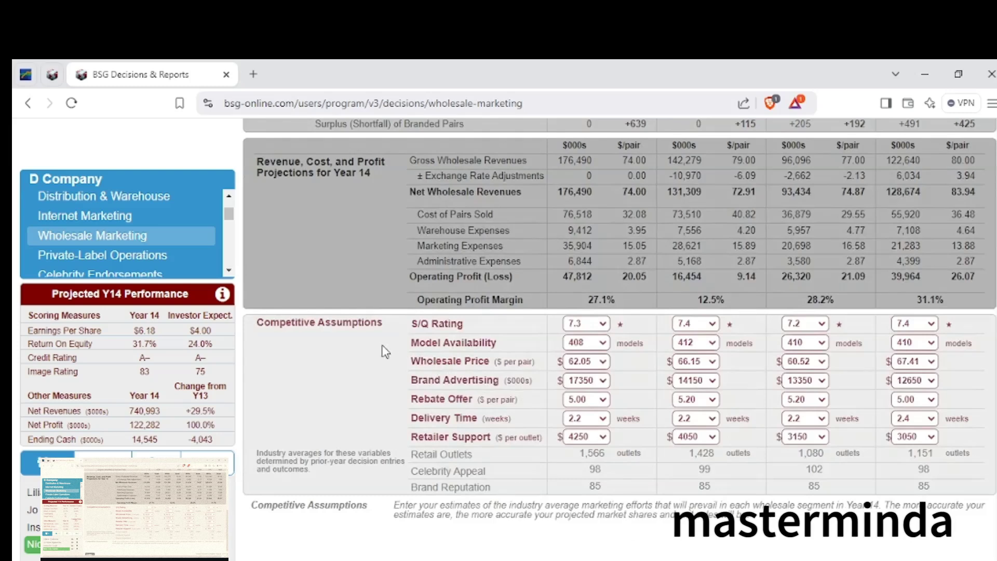
pyautogui.moveTo(269, 323); pyautogui.dragTo(955, 448)
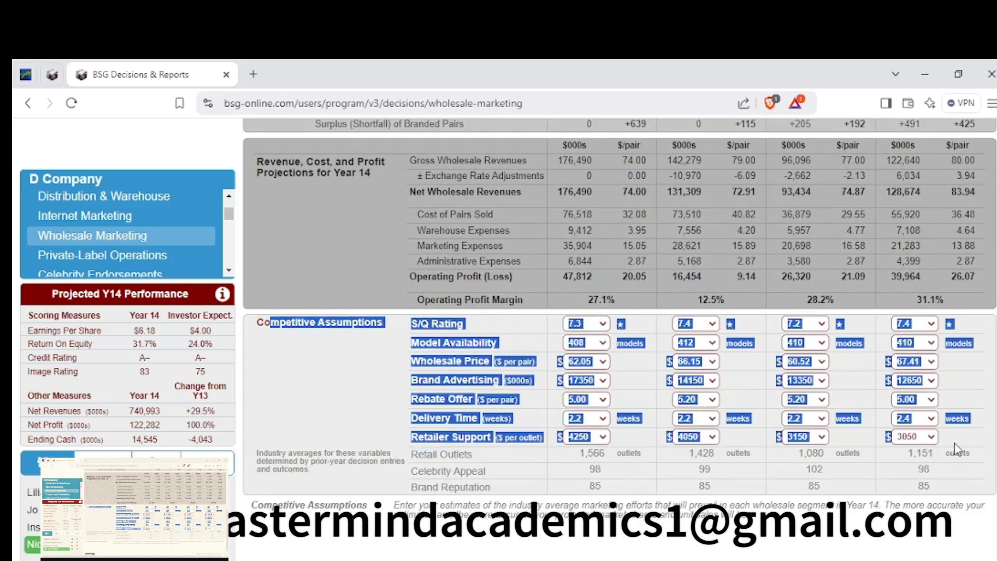
pyautogui.click(955, 448)
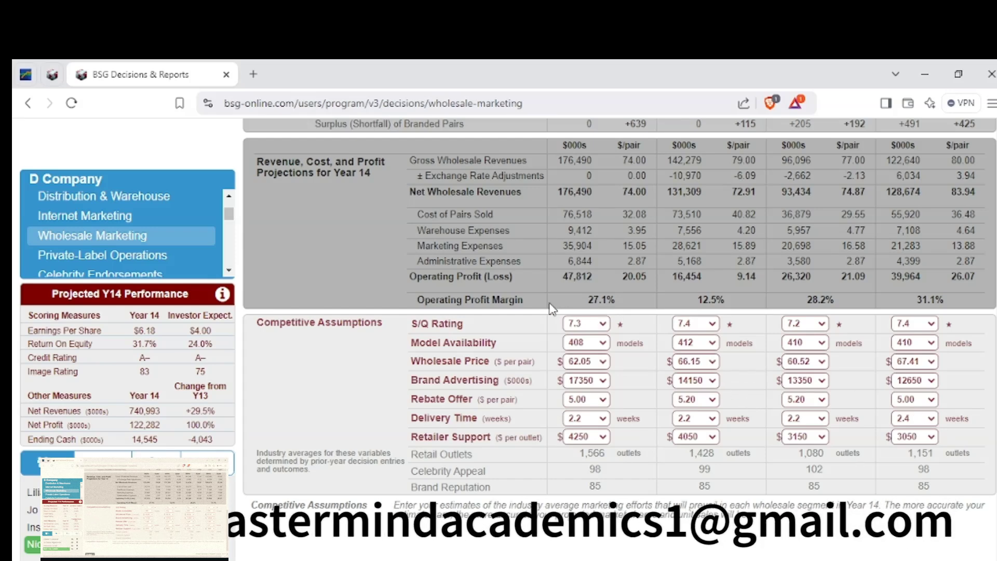
# Open the Internet Marketing decisions and review retail price, markup over wholesale price, search engine advertising and free shipping across the four markets.
pyautogui.click(89, 215)
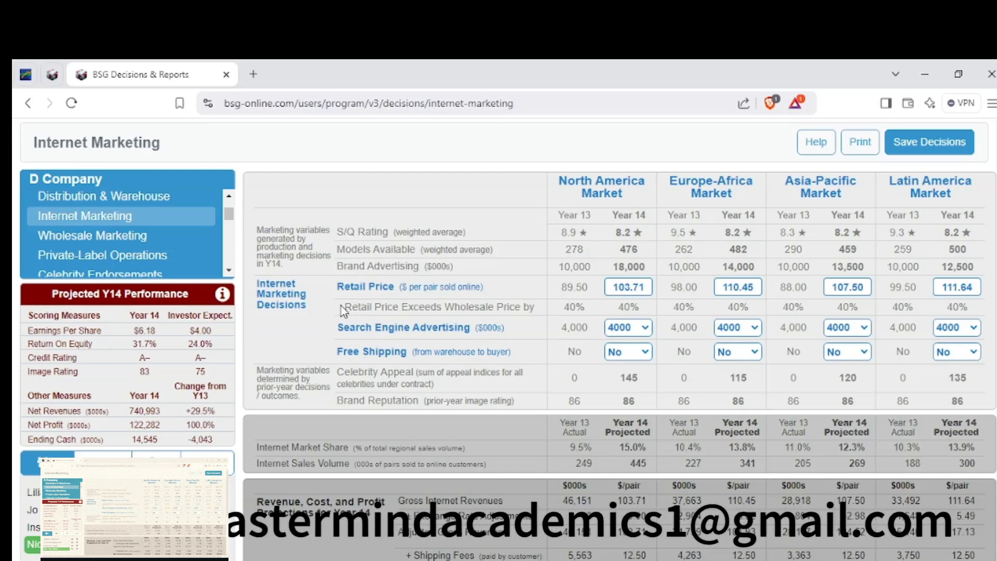
pyautogui.moveTo(341, 307); pyautogui.dragTo(975, 312)
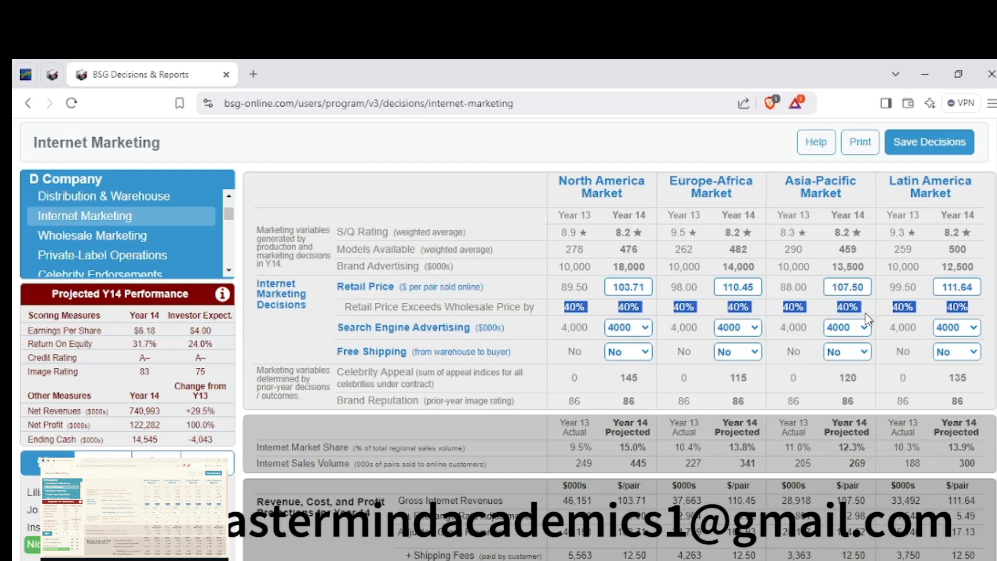
pyautogui.click(616, 285)
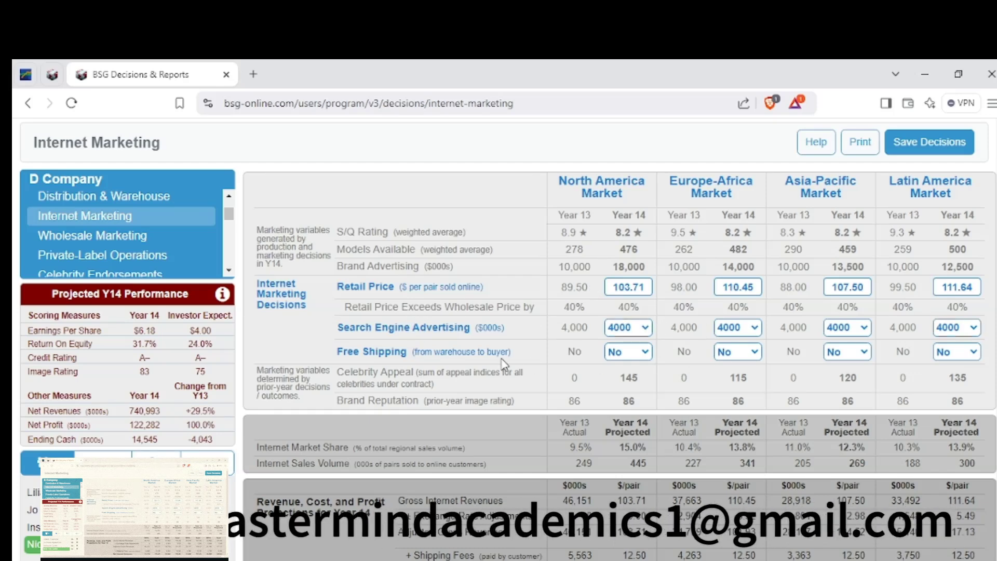
pyautogui.moveTo(335, 285); pyautogui.dragTo(449, 362)
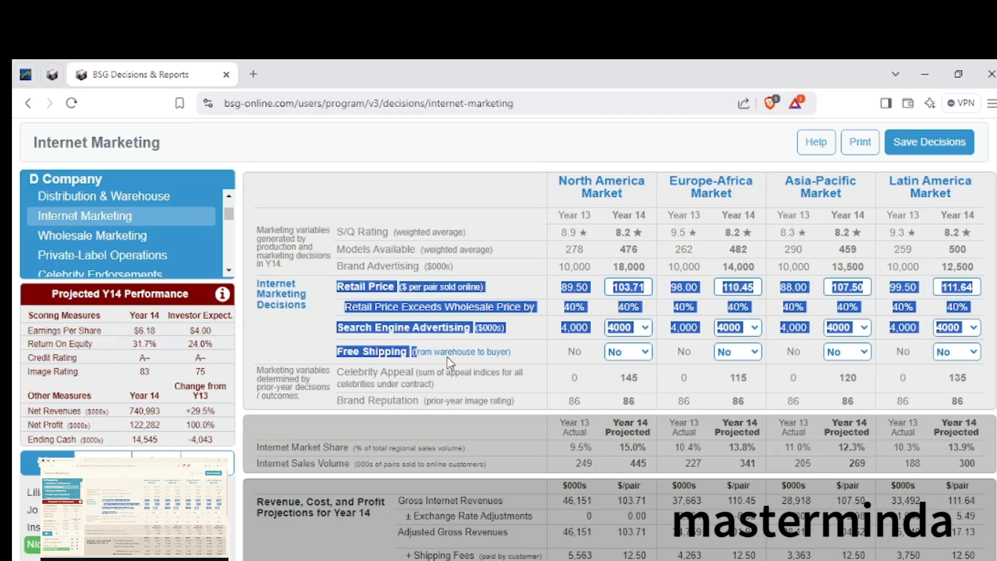
pyautogui.click(450, 361)
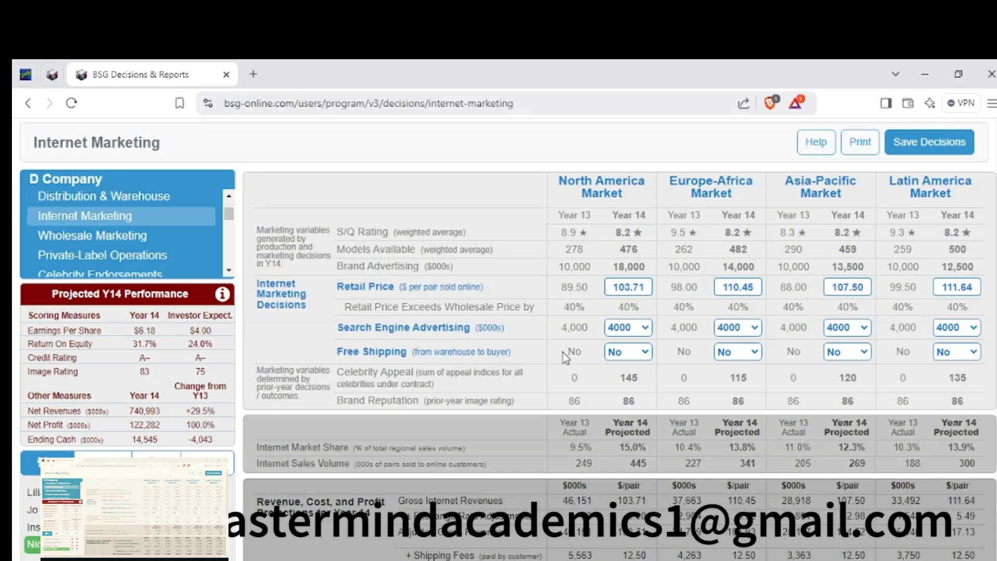
pyautogui.scroll(-1, 564, 358)
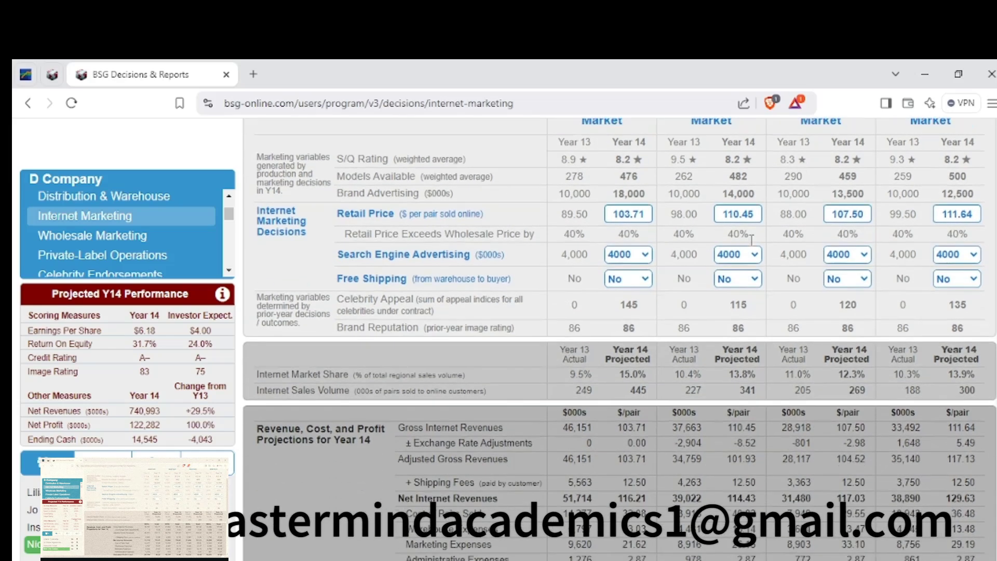
# Open Private-Label Operations and review superior materials, enhanced styling and each facility's S/Q rating against the global minimum.
pyautogui.click(123, 236)
pyautogui.click(107, 254)
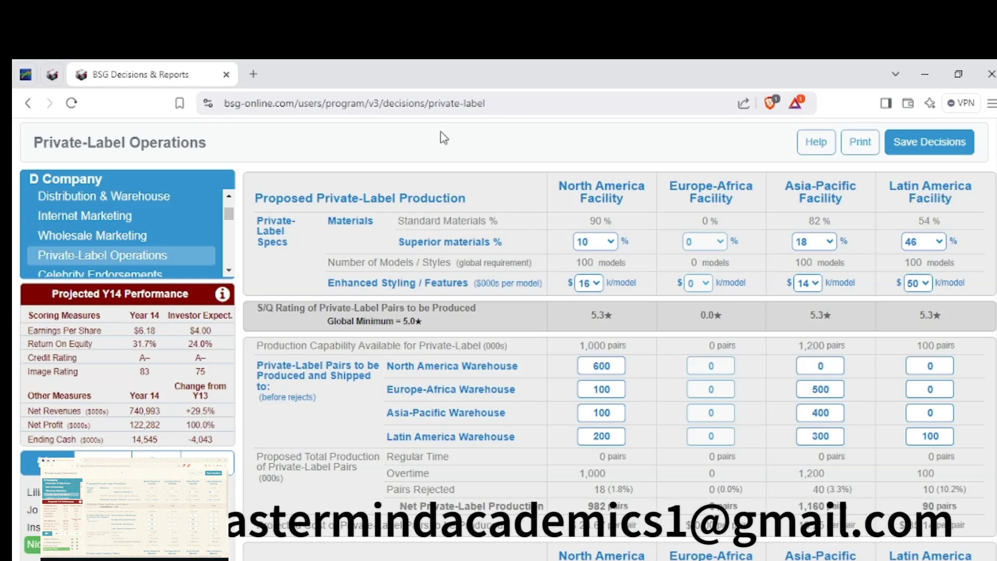
pyautogui.moveTo(403, 246); pyautogui.dragTo(455, 240)
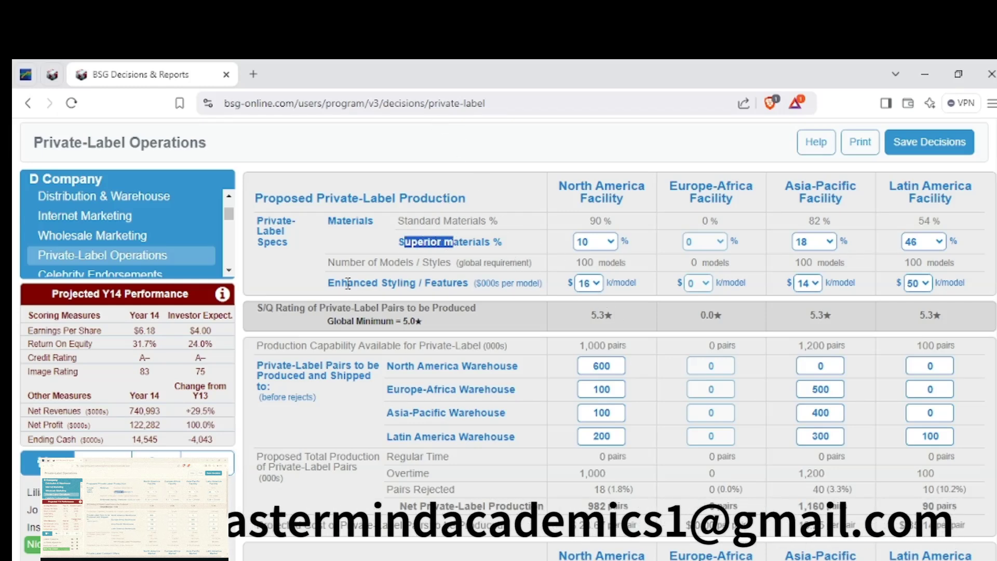
pyautogui.moveTo(348, 283); pyautogui.dragTo(436, 283)
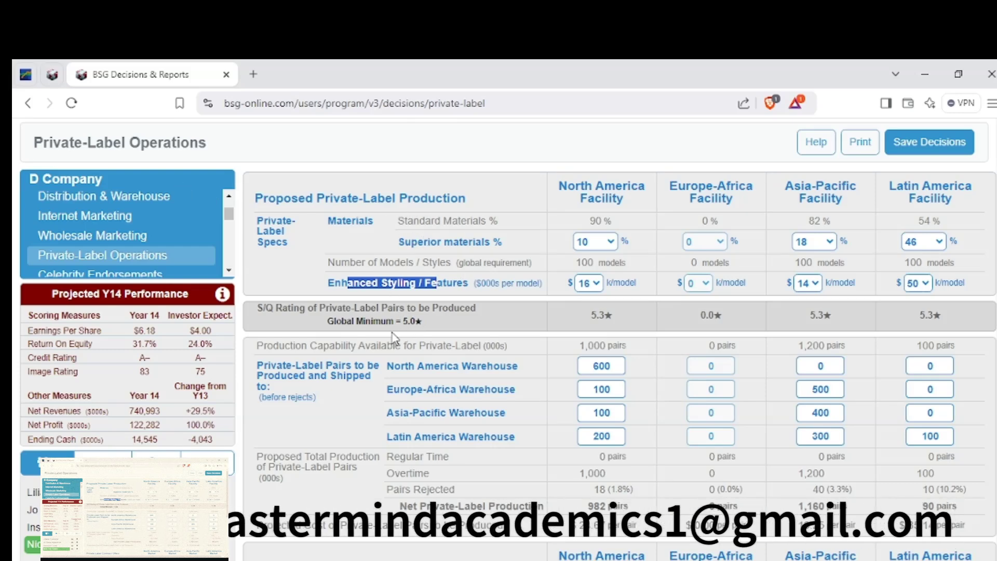
pyautogui.moveTo(330, 319); pyautogui.dragTo(421, 318)
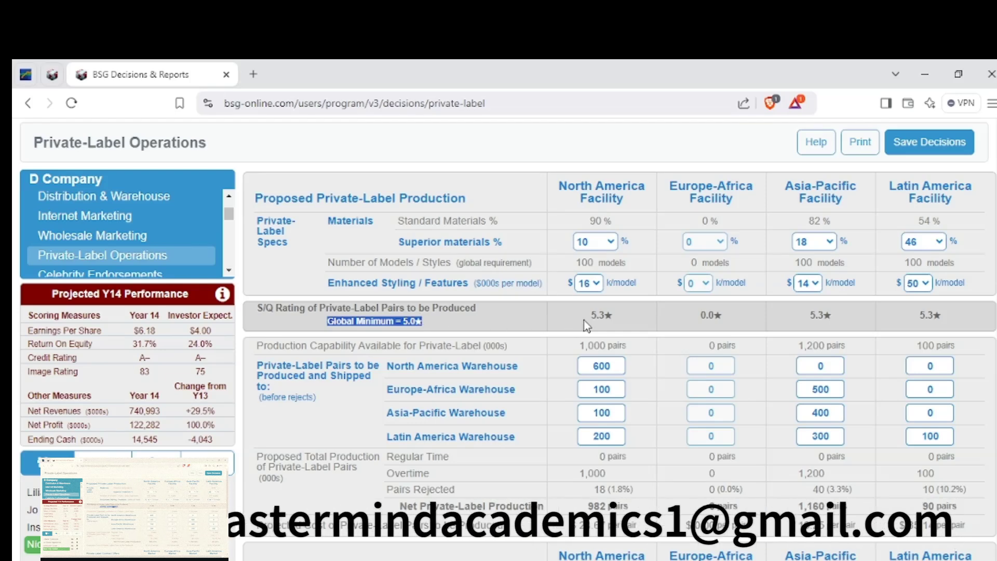
pyautogui.moveTo(588, 317); pyautogui.dragTo(642, 321)
pyautogui.moveTo(808, 317); pyautogui.dragTo(836, 319)
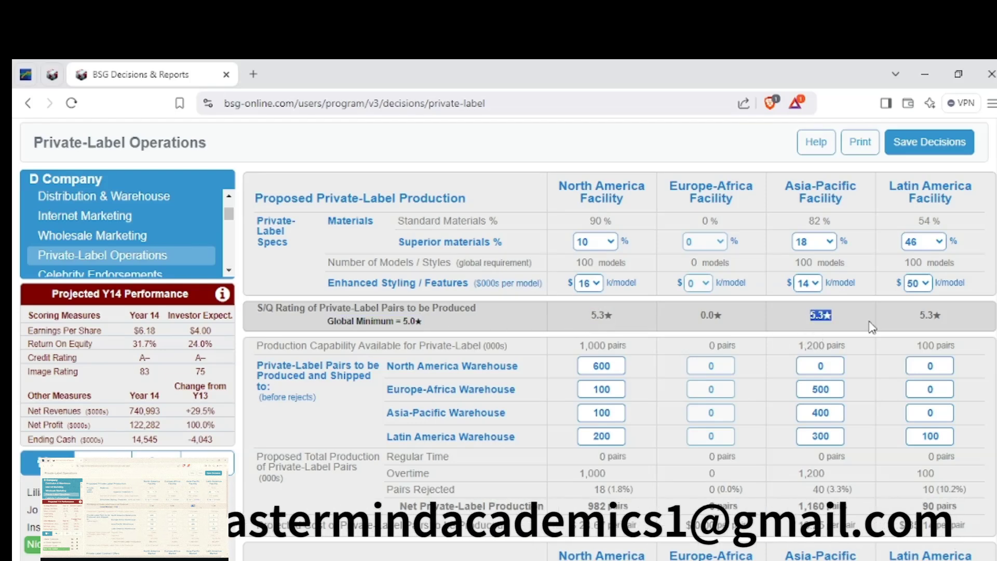
pyautogui.moveTo(918, 315); pyautogui.dragTo(941, 313)
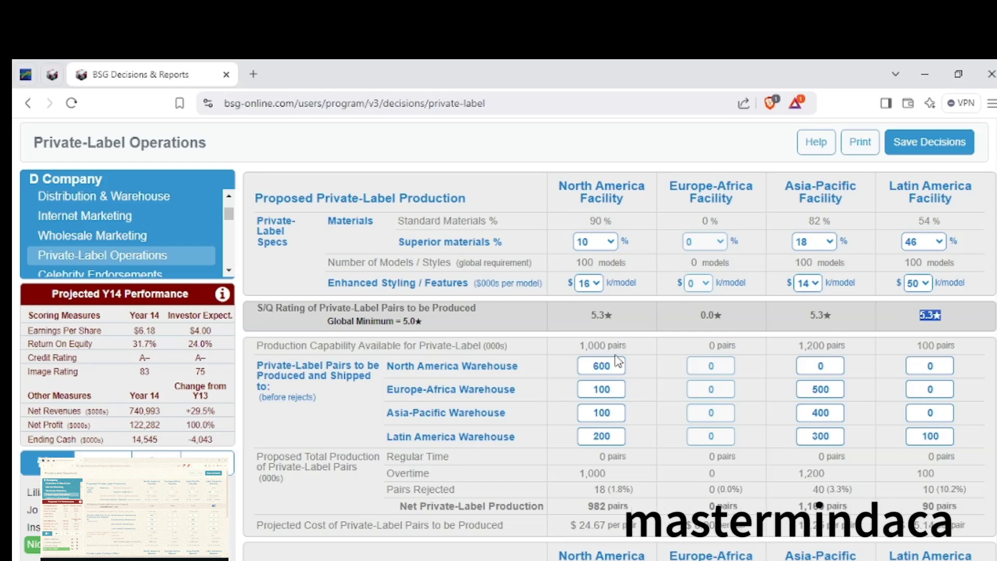
# Review the private-label production capability and the pairs each facility produces and ships to the four regional warehouses.
pyautogui.scroll(-1, 608, 367)
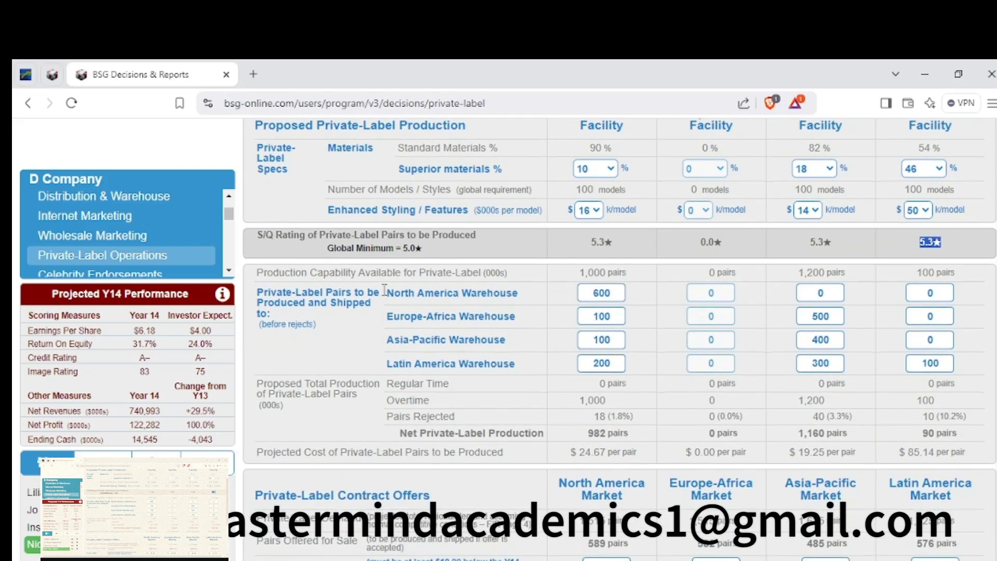
pyautogui.moveTo(285, 287); pyautogui.dragTo(377, 322)
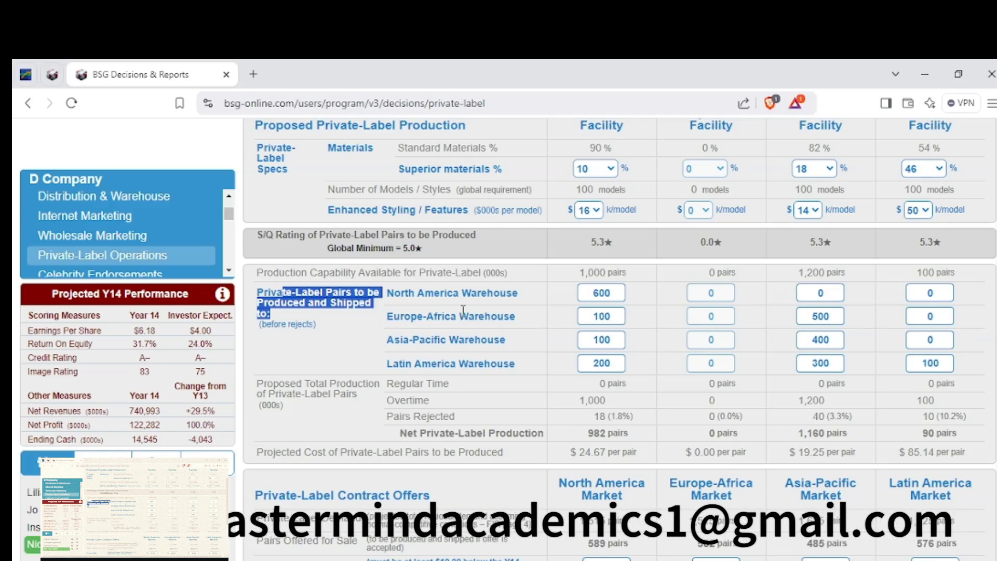
pyautogui.click(597, 300)
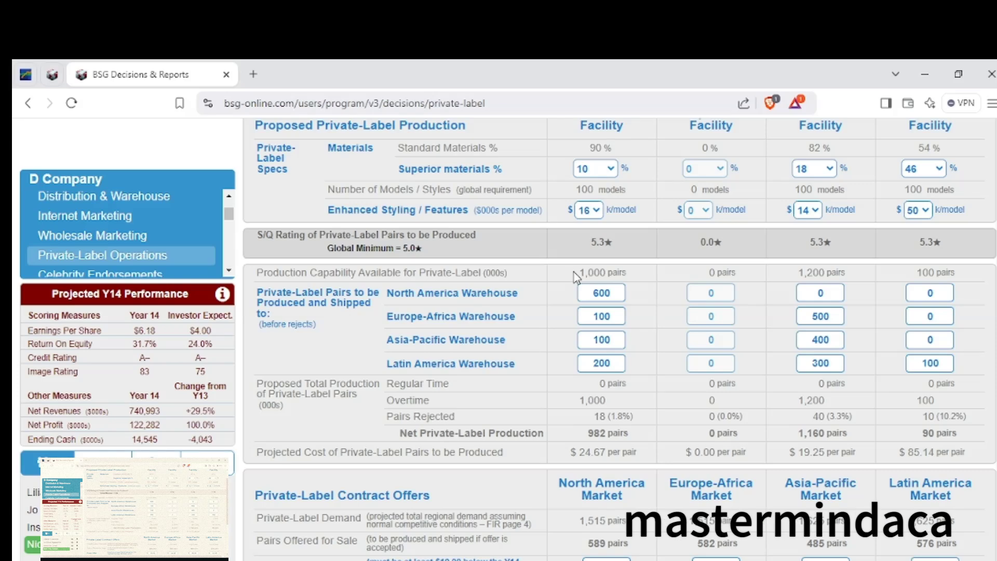
pyautogui.moveTo(575, 277); pyautogui.dragTo(979, 382)
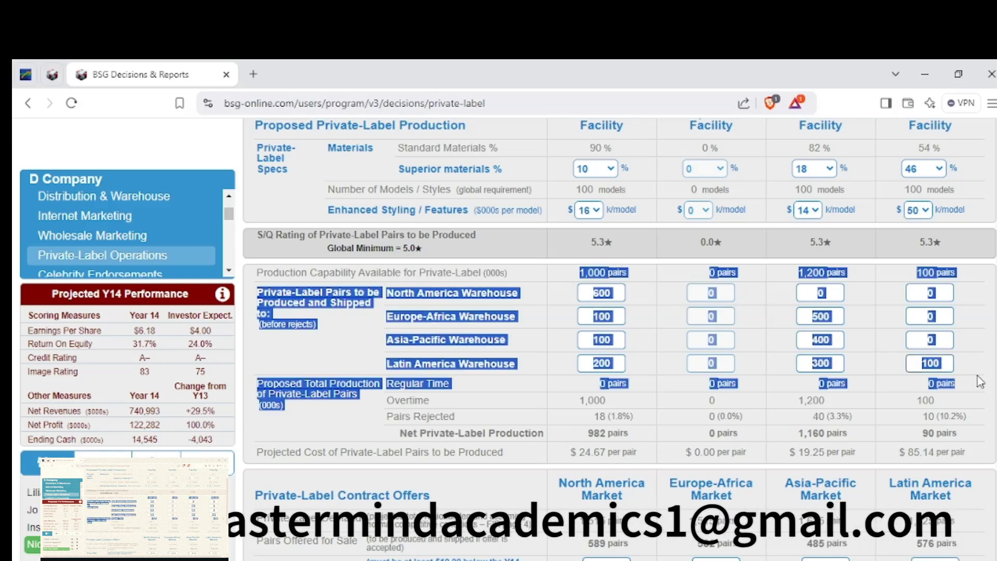
pyautogui.click(978, 382)
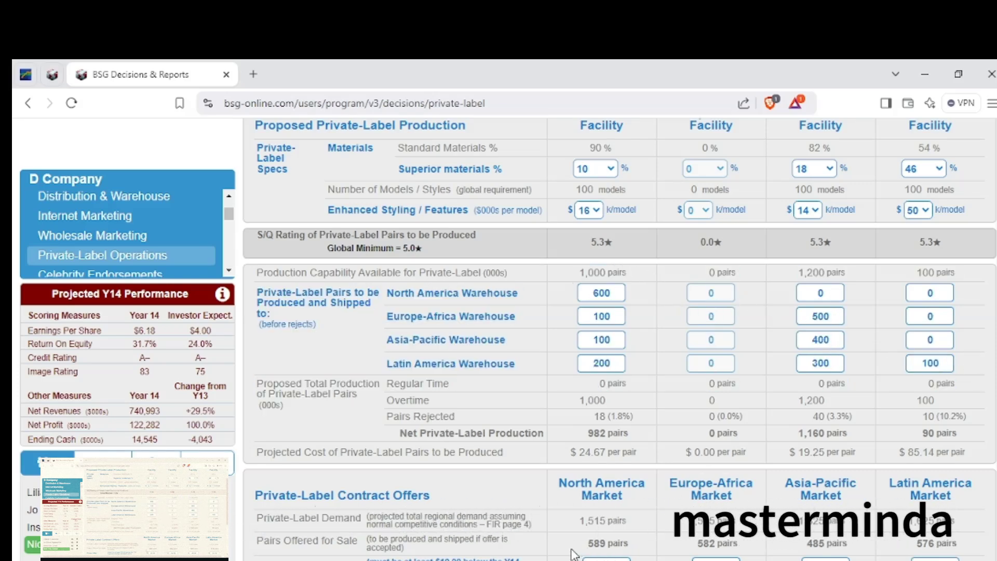
# Review the private-label pairs offered for sale and the price offers in the four regional markets.
pyautogui.moveTo(587, 543); pyautogui.dragTo(615, 541)
pyautogui.moveTo(696, 543); pyautogui.dragTo(737, 543)
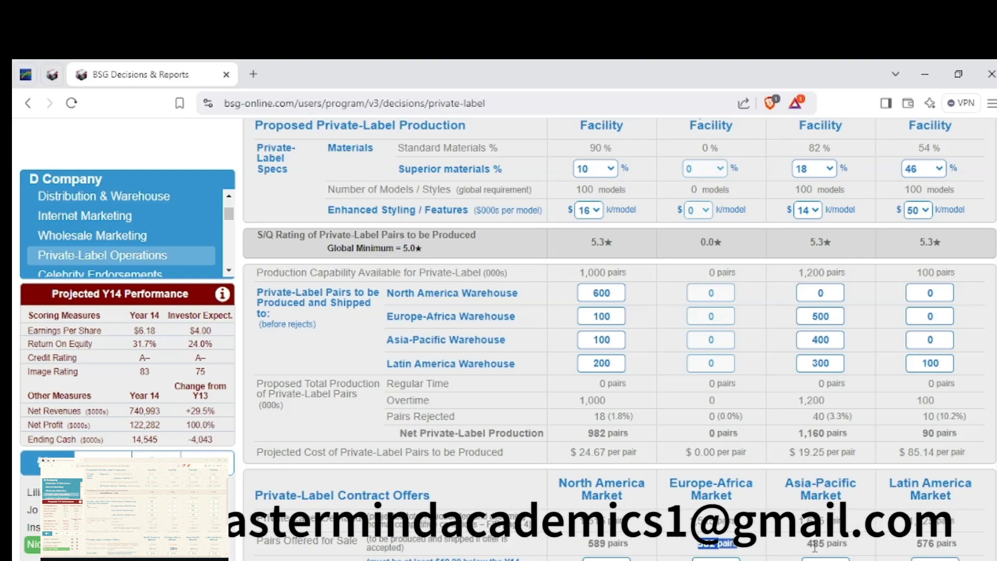
pyautogui.scroll(-3, 445, 477)
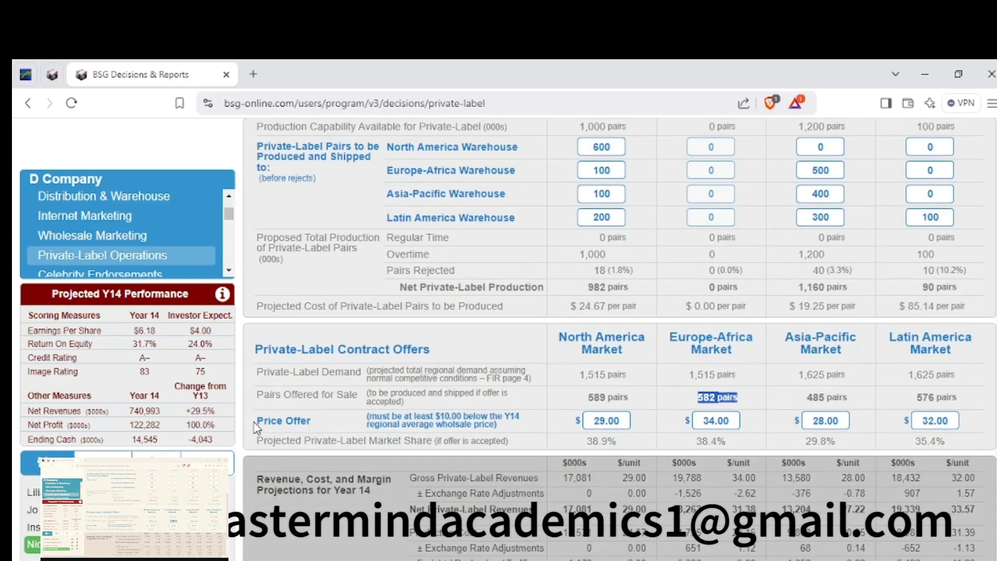
pyautogui.moveTo(256, 422); pyautogui.dragTo(293, 421)
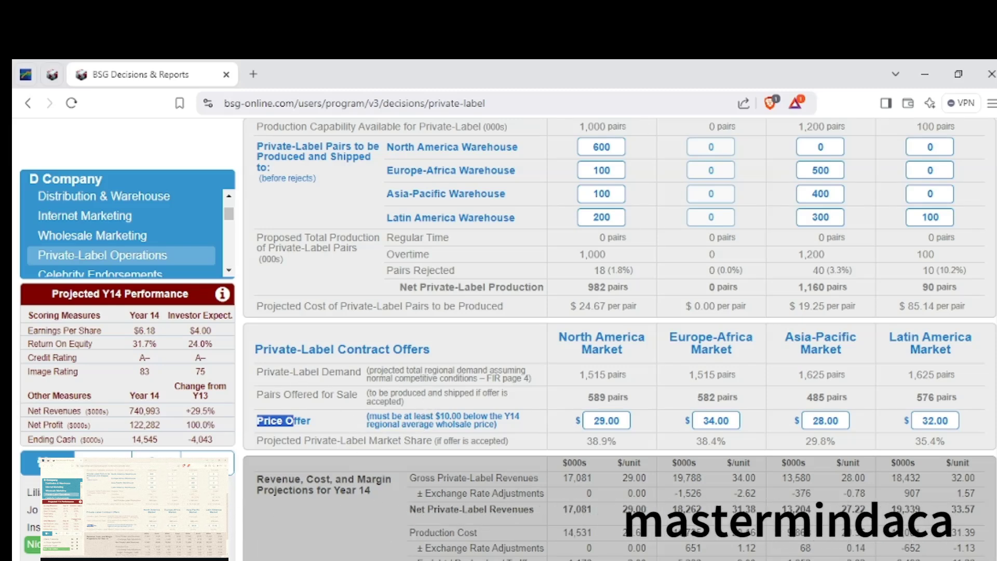
pyautogui.click(603, 421)
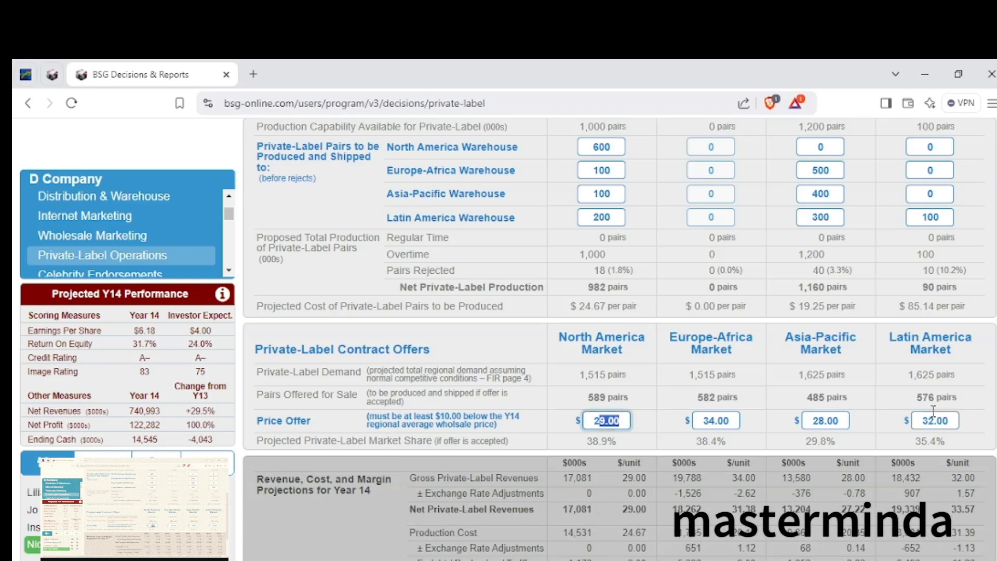
pyautogui.click(263, 278)
# Open Celebrity Endorsements and compare the most recent contract offers with the company's Year 14 contract offers.
pyautogui.scroll(-2, 88, 229)
pyautogui.click(99, 201)
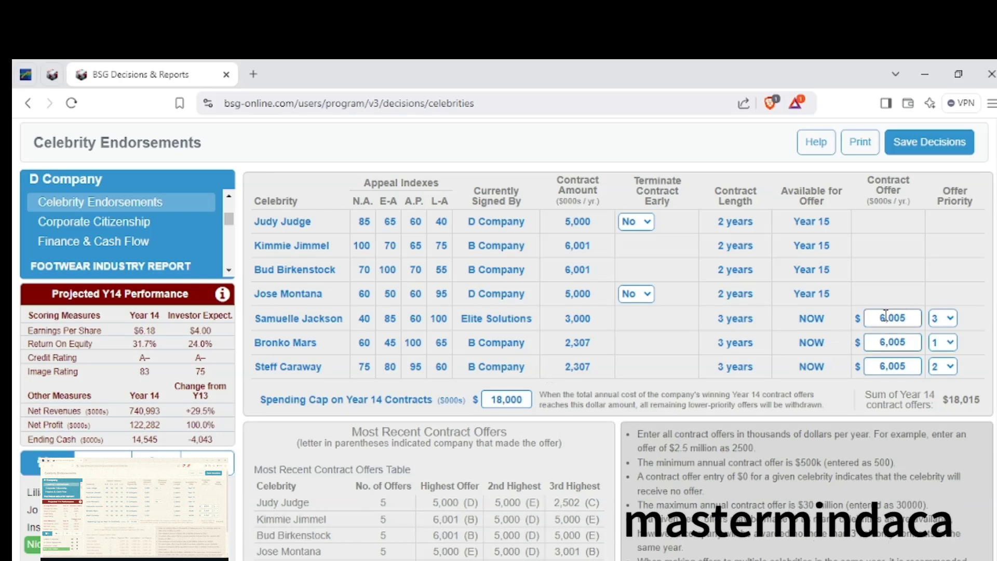
pyautogui.scroll(-1, 432, 460)
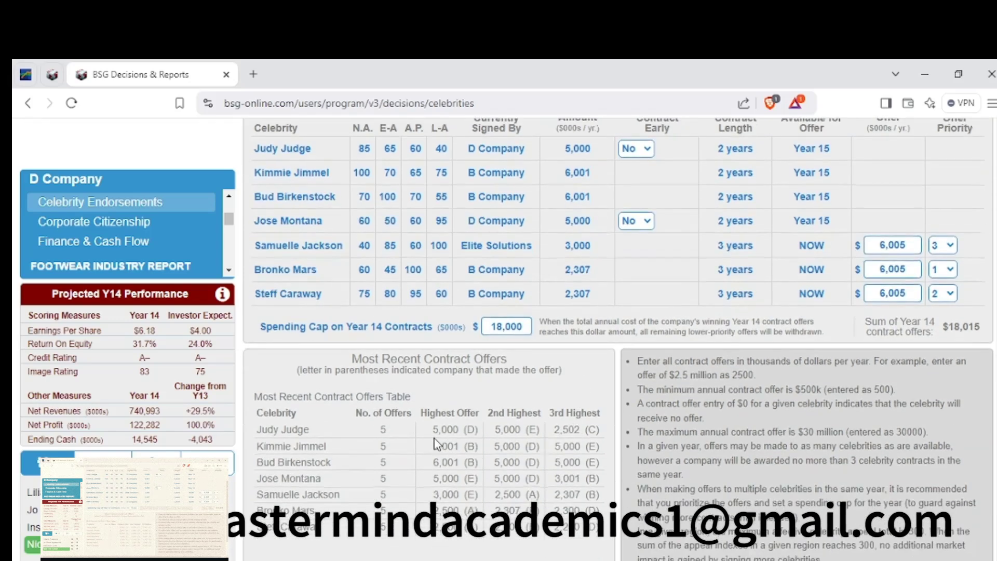
pyautogui.moveTo(435, 434); pyautogui.dragTo(597, 526)
pyautogui.click(486, 494)
pyautogui.moveTo(873, 245); pyautogui.dragTo(905, 252)
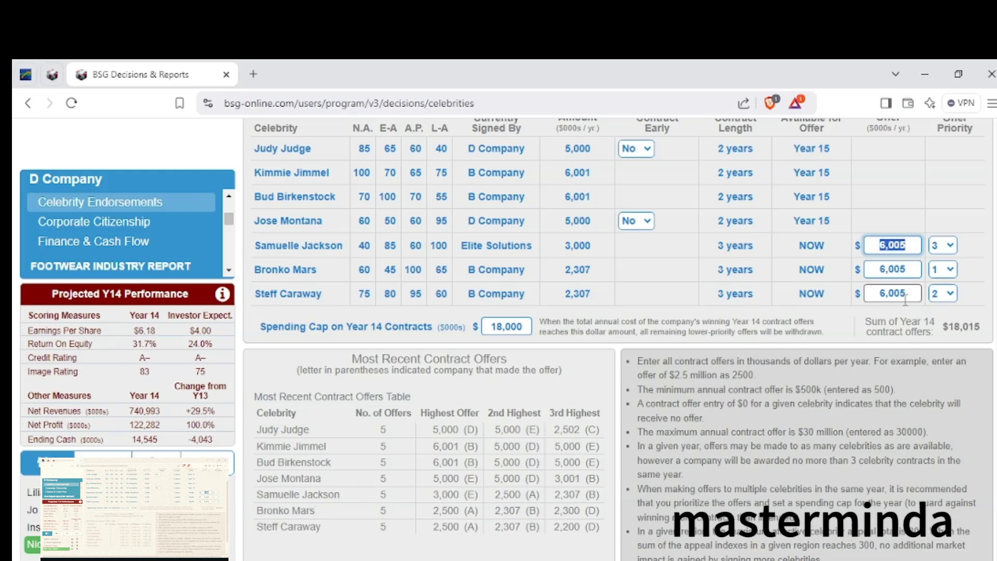
pyautogui.click(915, 221)
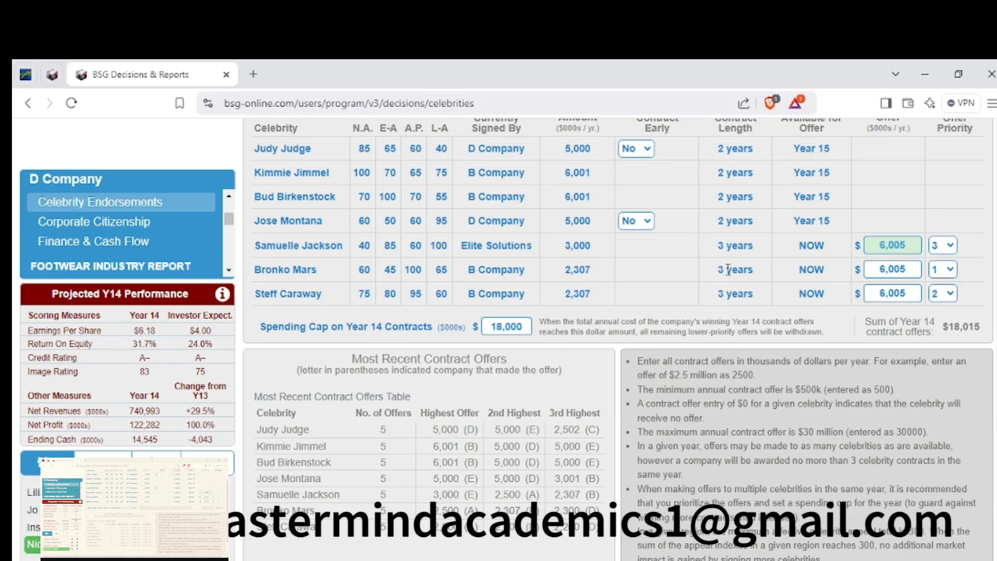
# Compare the Asia-Pacific appeal indexes of the three celebrities available for offer now.
pyautogui.scroll(2, 407, 171)
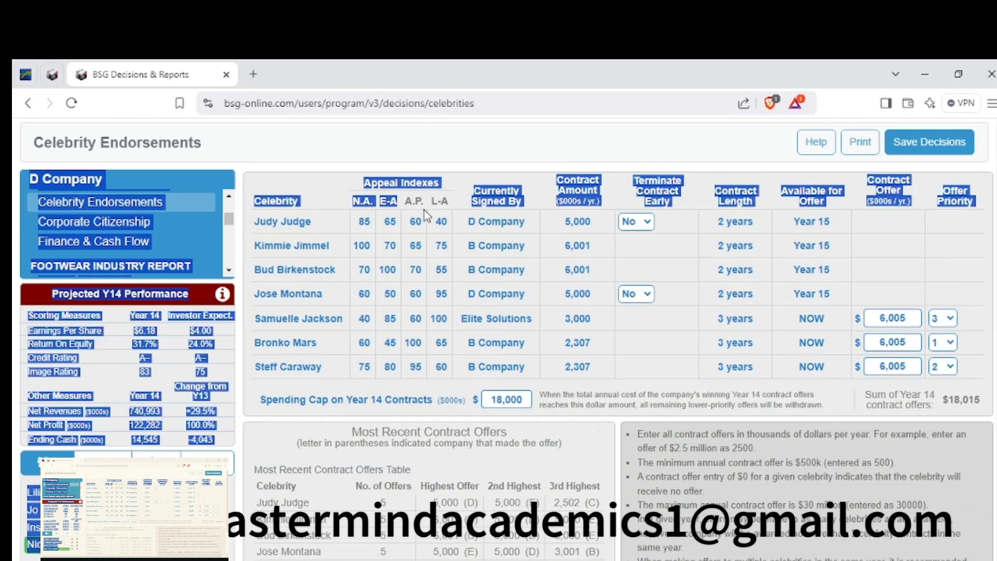
pyautogui.moveTo(405, 203); pyautogui.dragTo(424, 202)
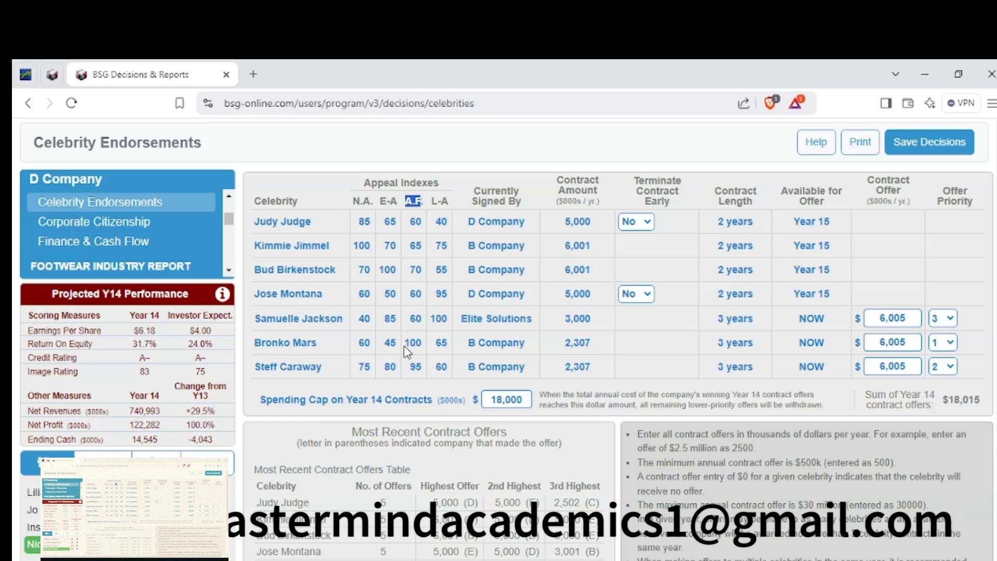
pyautogui.moveTo(406, 339); pyautogui.dragTo(421, 338)
pyautogui.doubleClick(414, 367)
pyautogui.doubleClick(415, 318)
pyautogui.click(926, 273)
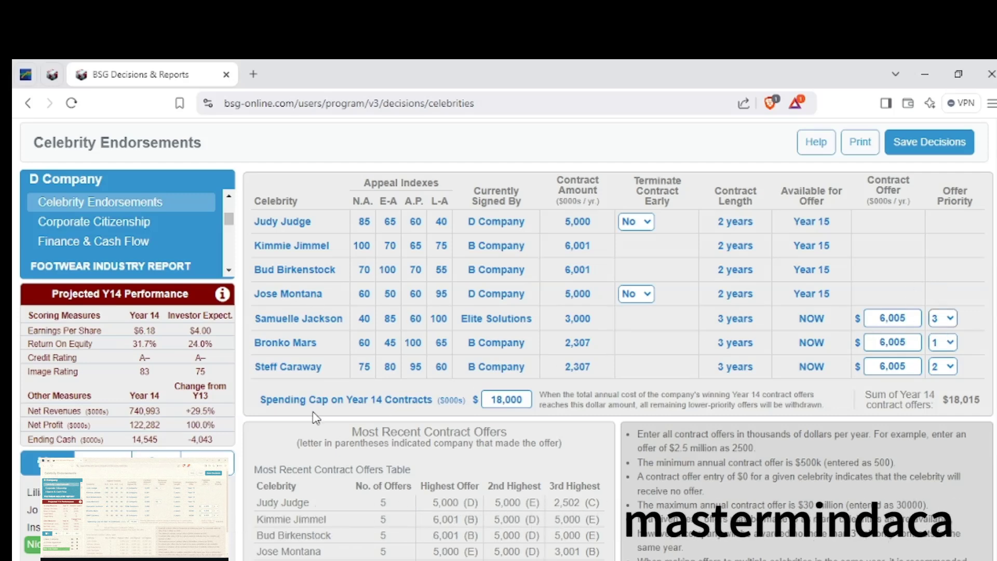
# Check the spending cap on Year 14 celebrity contracts.
pyautogui.moveTo(260, 399); pyautogui.dragTo(422, 403)
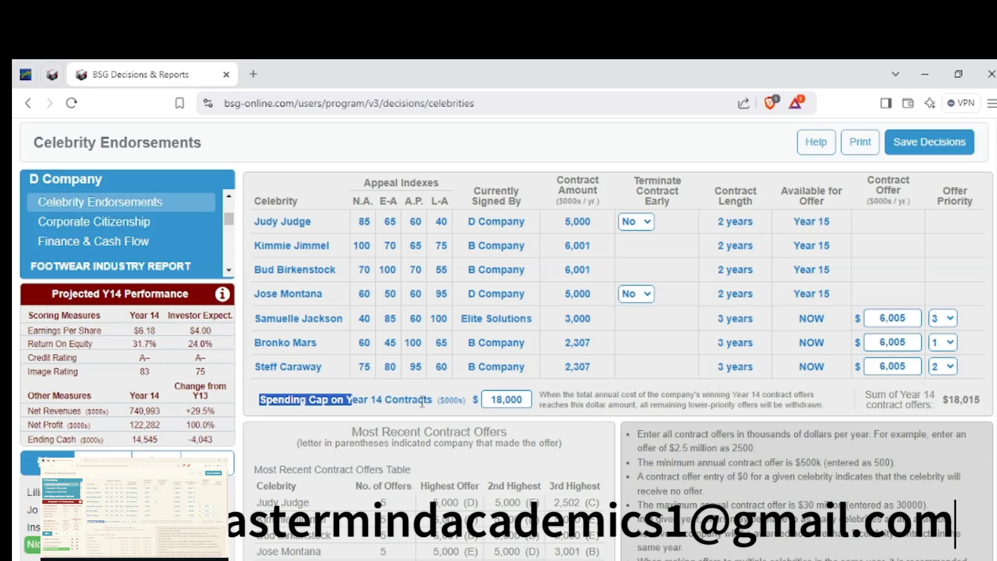
pyautogui.click(491, 399)
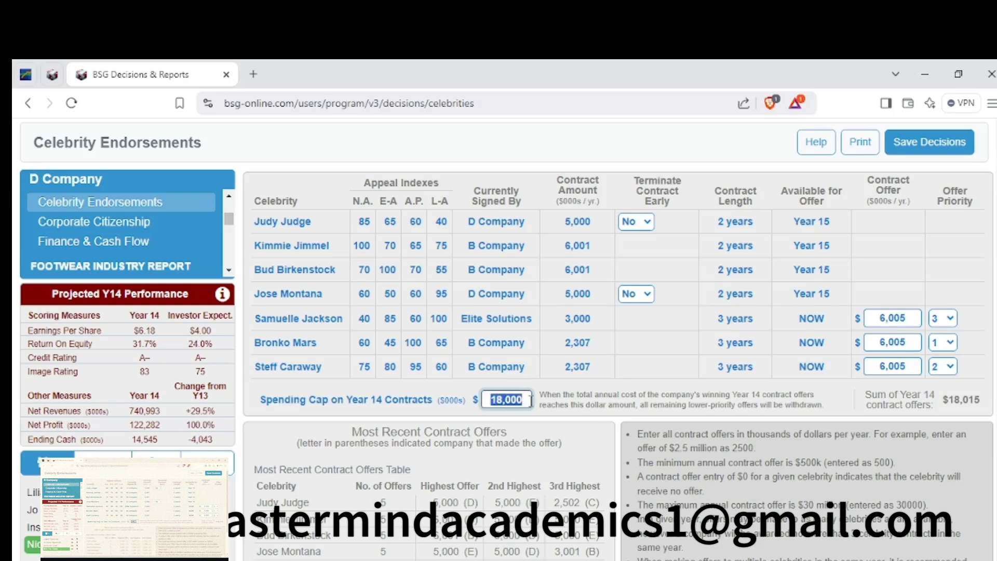
pyautogui.click(543, 427)
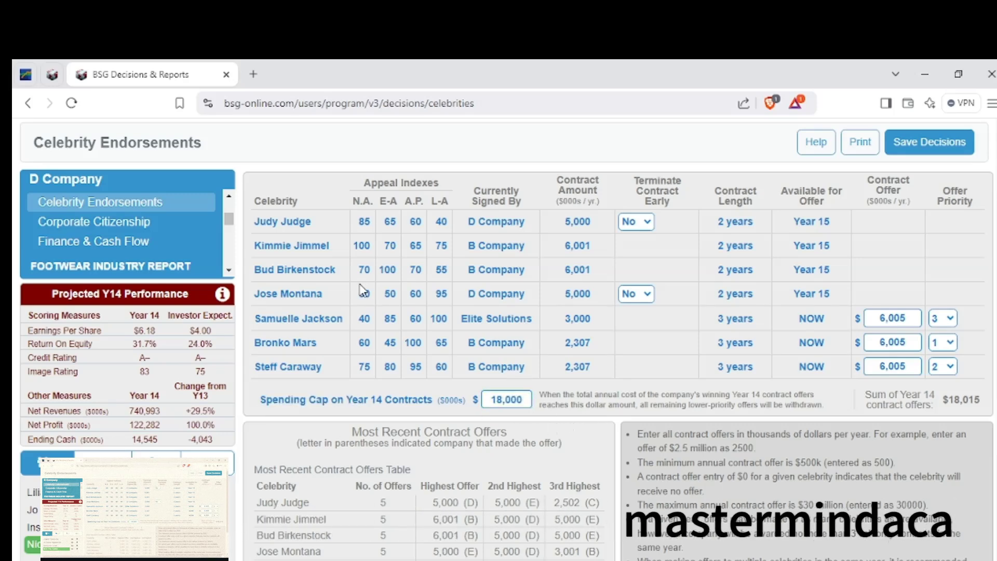
# Open Corporate Citizenship and review each CSRC initiative entry, from recycled packaging and energy efficiency to the supplier code of conduct.
pyautogui.click(130, 224)
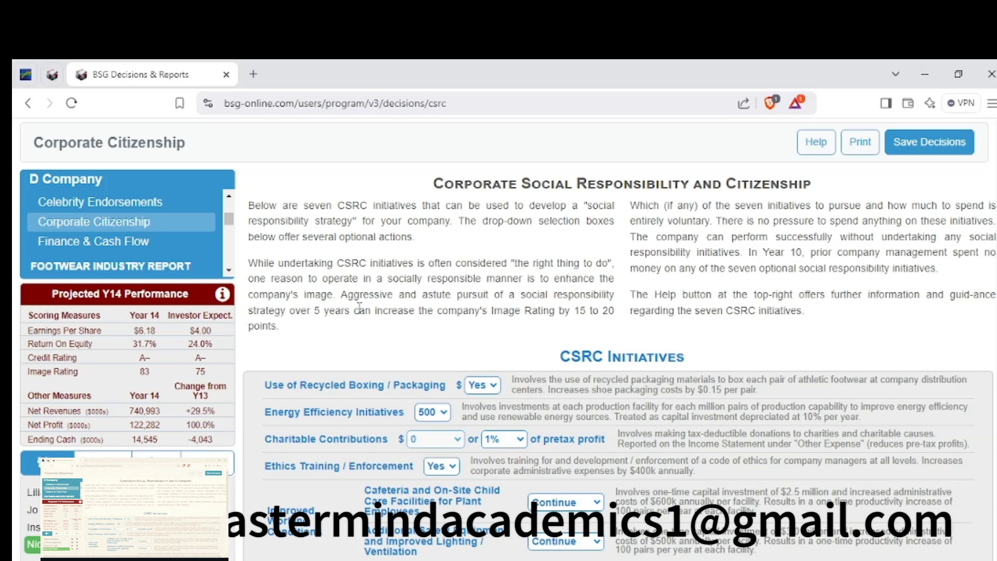
pyautogui.scroll(-3, 268, 278)
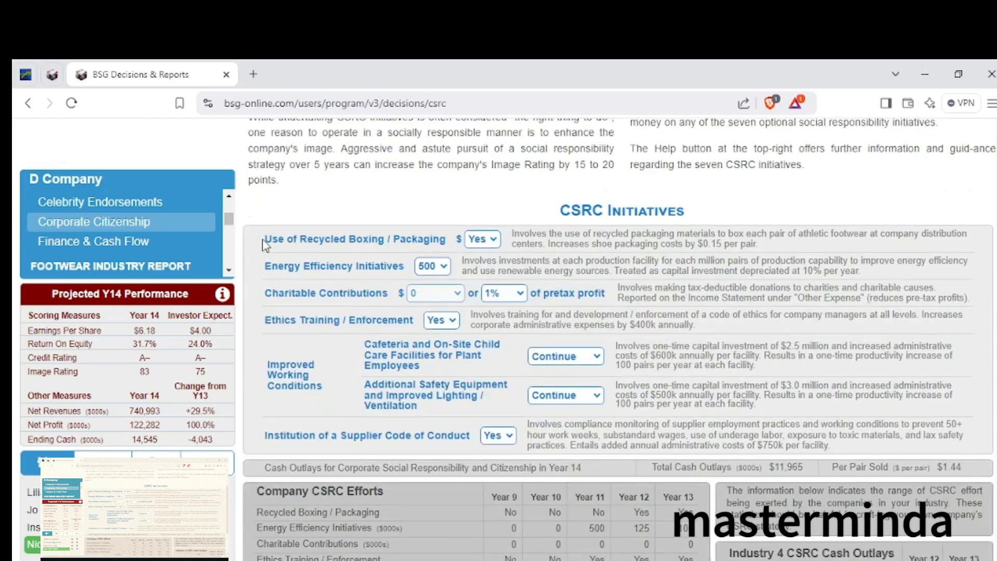
pyautogui.moveTo(264, 239); pyautogui.dragTo(403, 247)
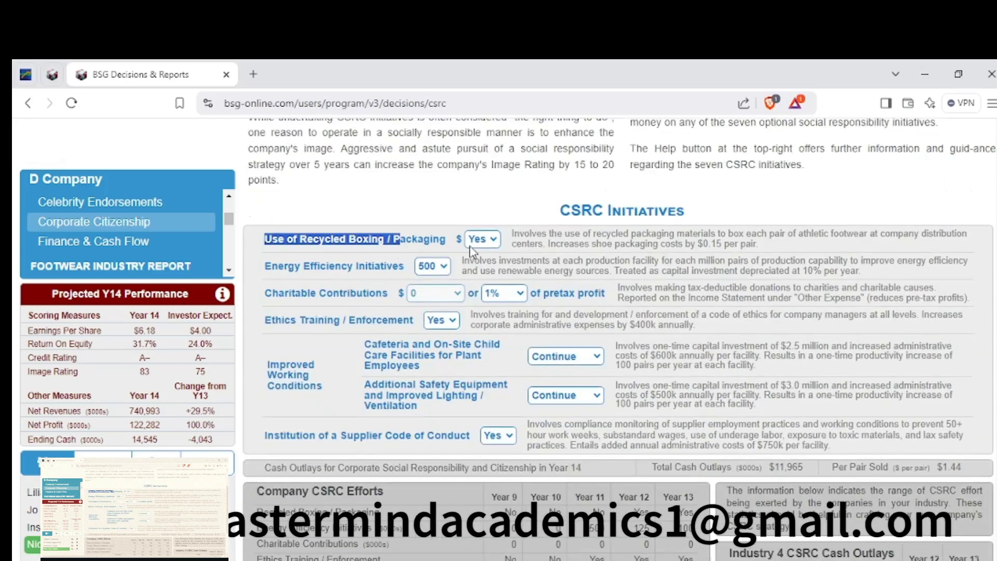
pyautogui.moveTo(264, 266); pyautogui.dragTo(347, 267)
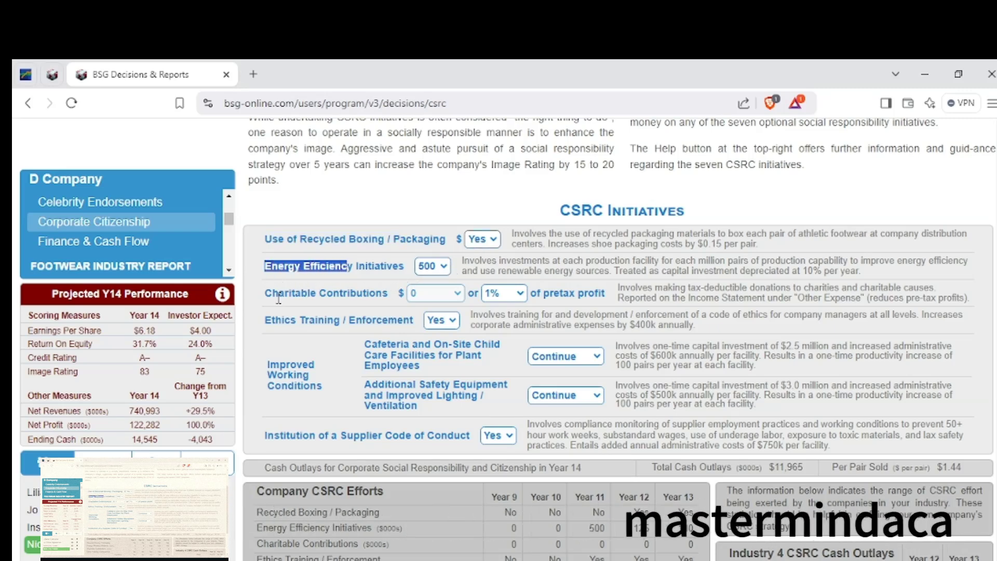
pyautogui.moveTo(270, 293); pyautogui.dragTo(370, 294)
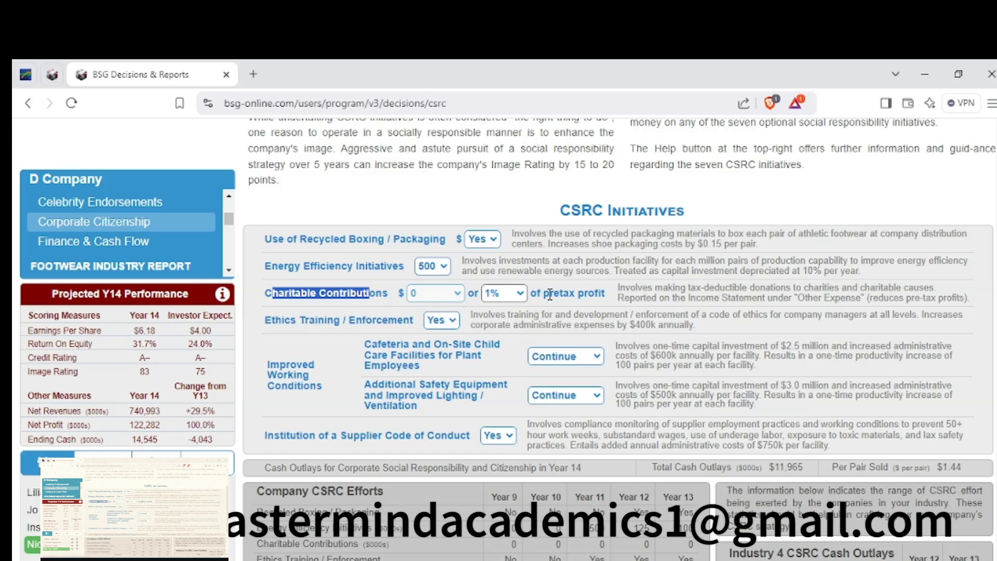
pyautogui.moveTo(275, 320); pyautogui.dragTo(403, 320)
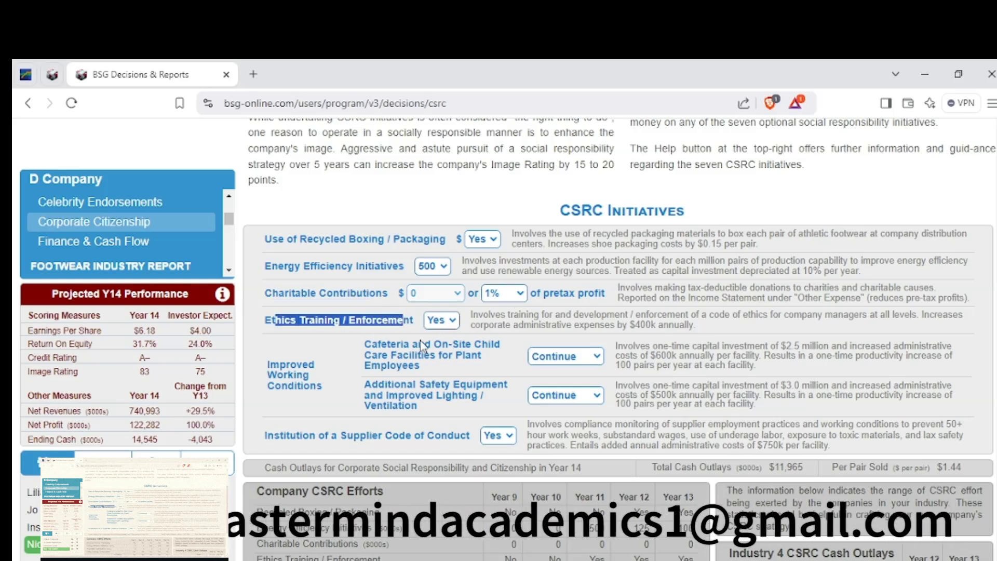
pyautogui.moveTo(267, 365); pyautogui.dragTo(332, 391)
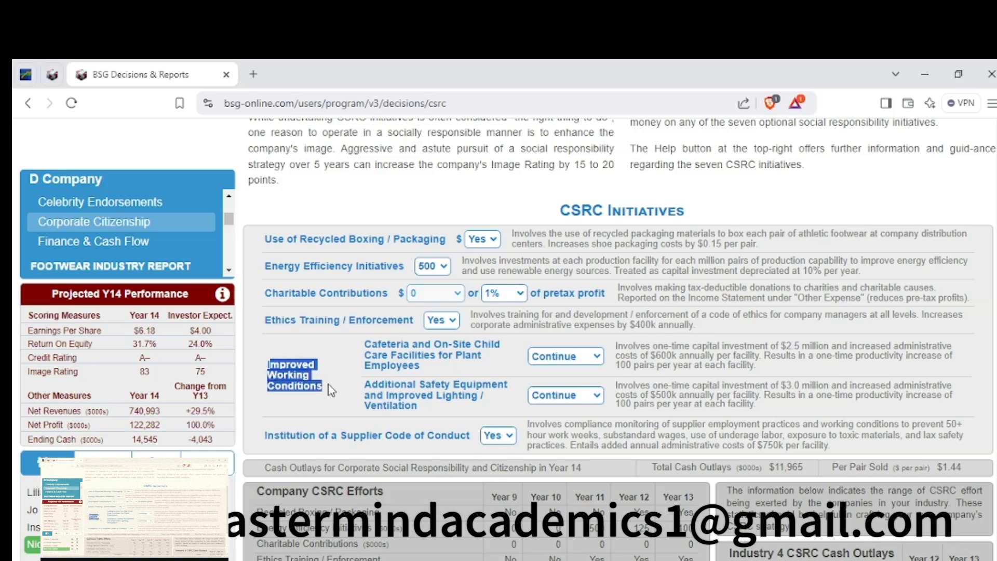
pyautogui.moveTo(275, 447); pyautogui.dragTo(466, 453)
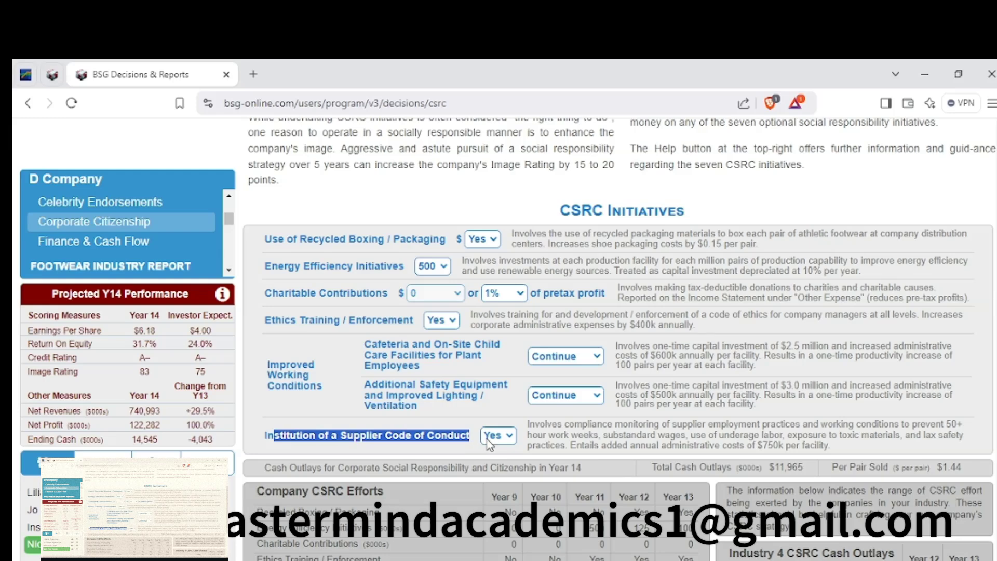
# Open Finance & Cash Flow and check the 10-year bank loan and the early repayment of long-term loans.
pyautogui.click(97, 244)
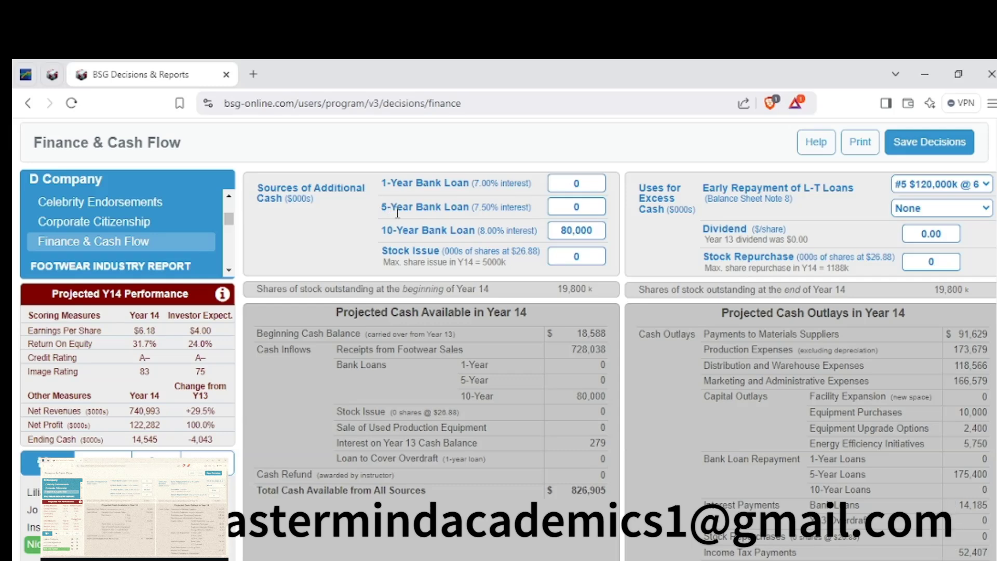
pyautogui.moveTo(383, 233); pyautogui.dragTo(632, 236)
pyautogui.click(804, 239)
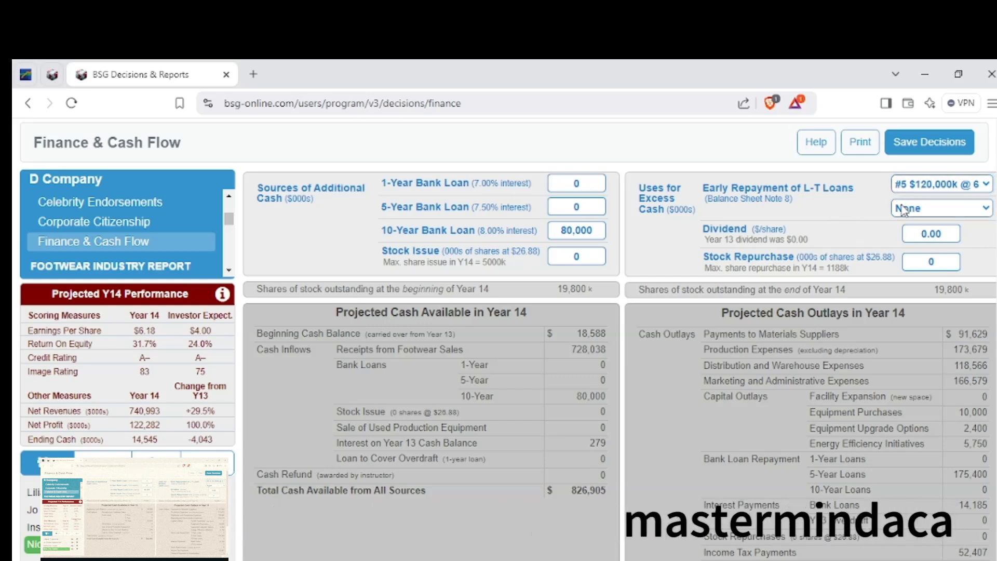
# Check the projected cash balance at the end of Year 14.
pyautogui.scroll(-4, 437, 275)
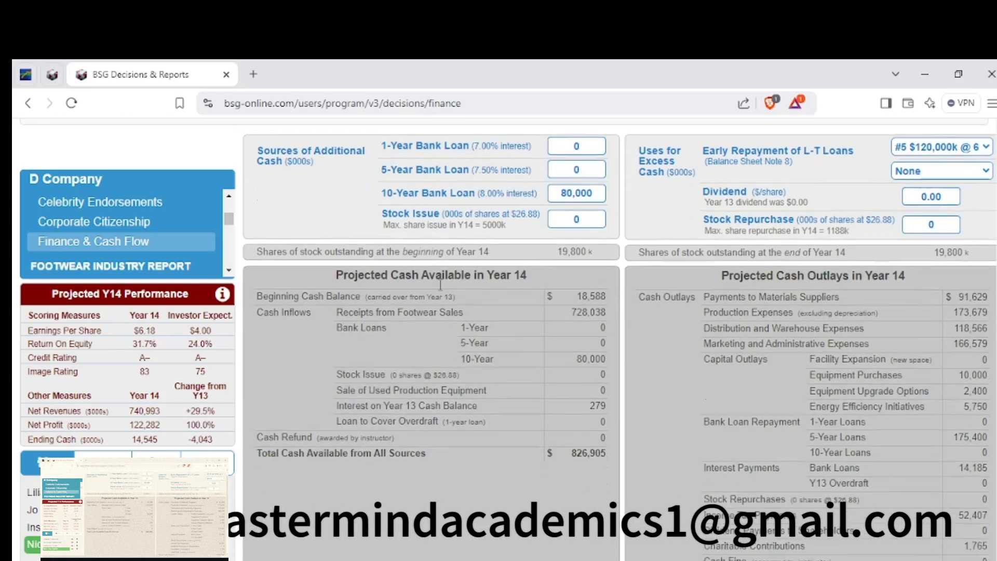
pyautogui.moveTo(260, 413); pyautogui.dragTo(455, 413)
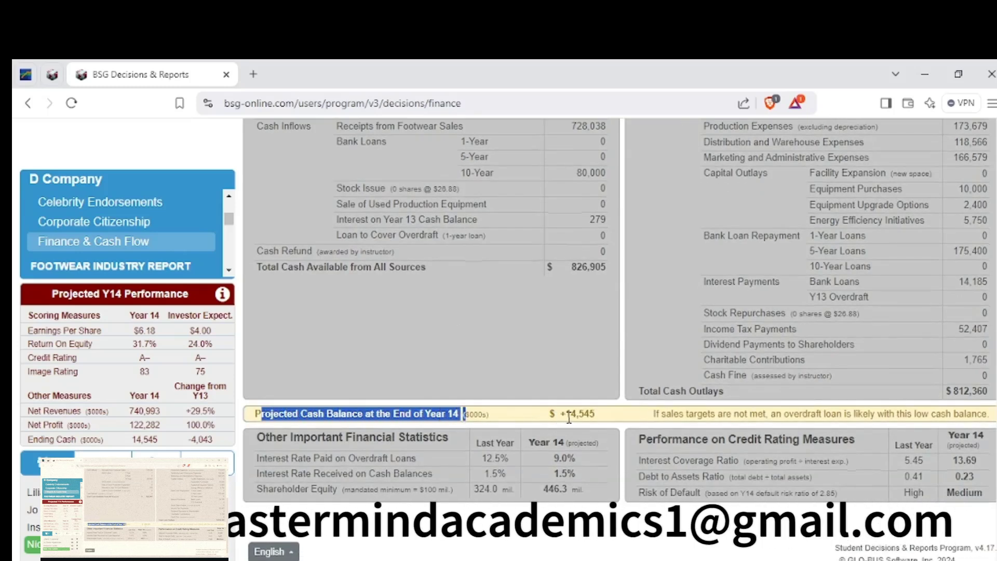
pyautogui.moveTo(565, 414); pyautogui.dragTo(602, 418)
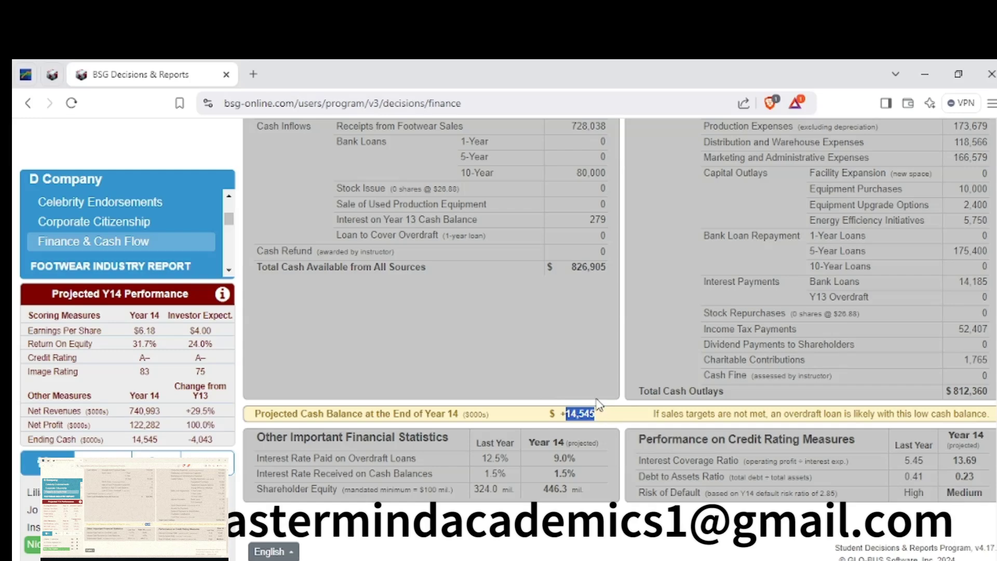
pyautogui.click(592, 400)
pyautogui.scroll(3, 565, 364)
pyautogui.scroll(1, 565, 362)
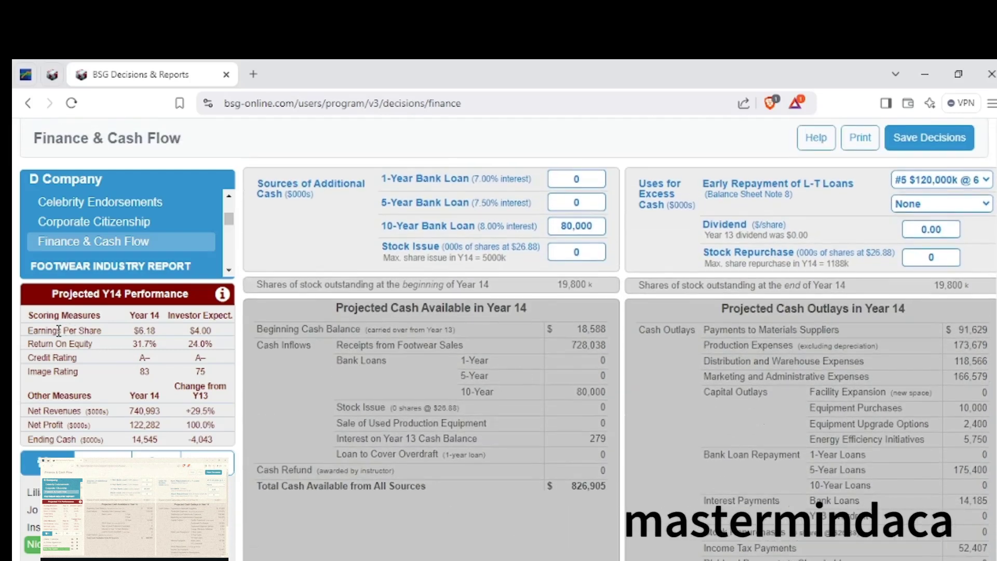
# Compare the projected Year 14 earnings per share and return on equity with investor expectations.
pyautogui.moveTo(28, 330); pyautogui.dragTo(177, 375)
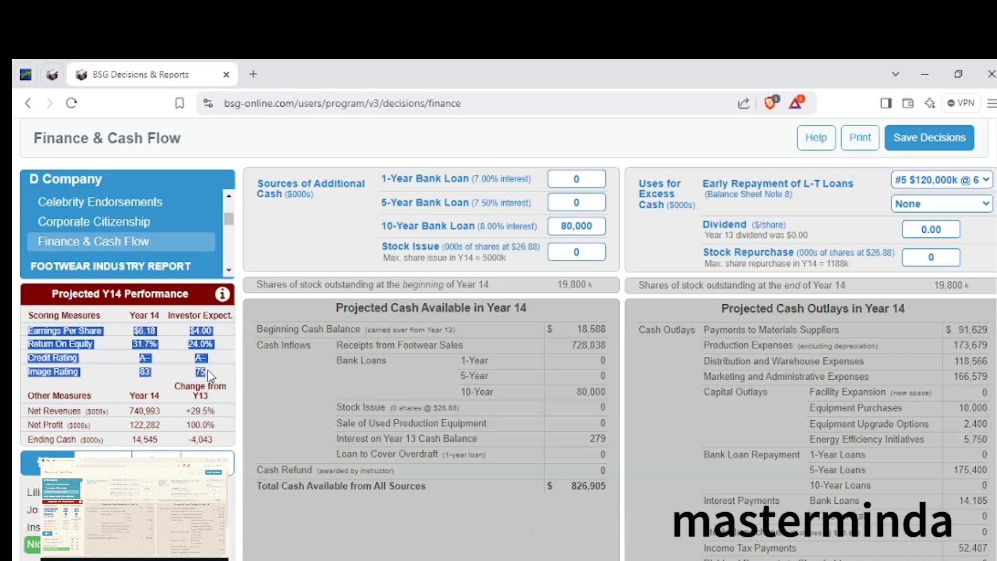
pyautogui.click(174, 362)
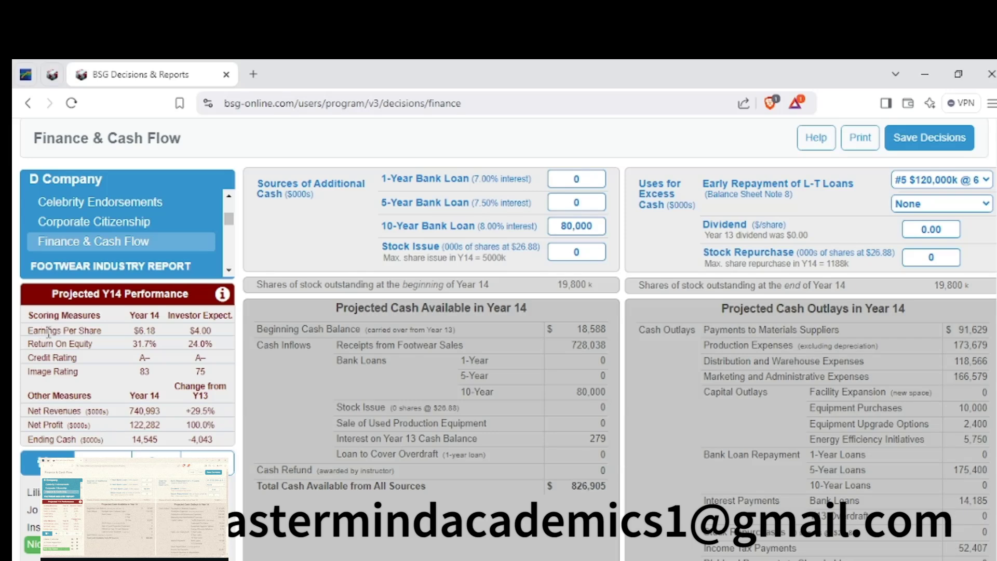
pyautogui.moveTo(138, 340)
pyautogui.mouseDown()
pyautogui.moveTo(157, 340)
pyautogui.moveTo(145, 335)
pyautogui.mouseUp()
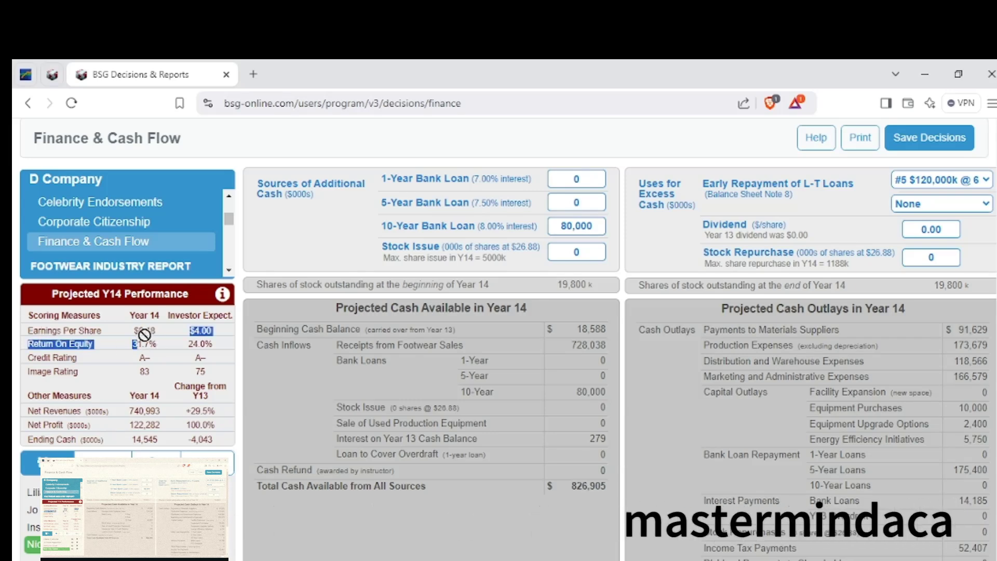
pyautogui.click(190, 333)
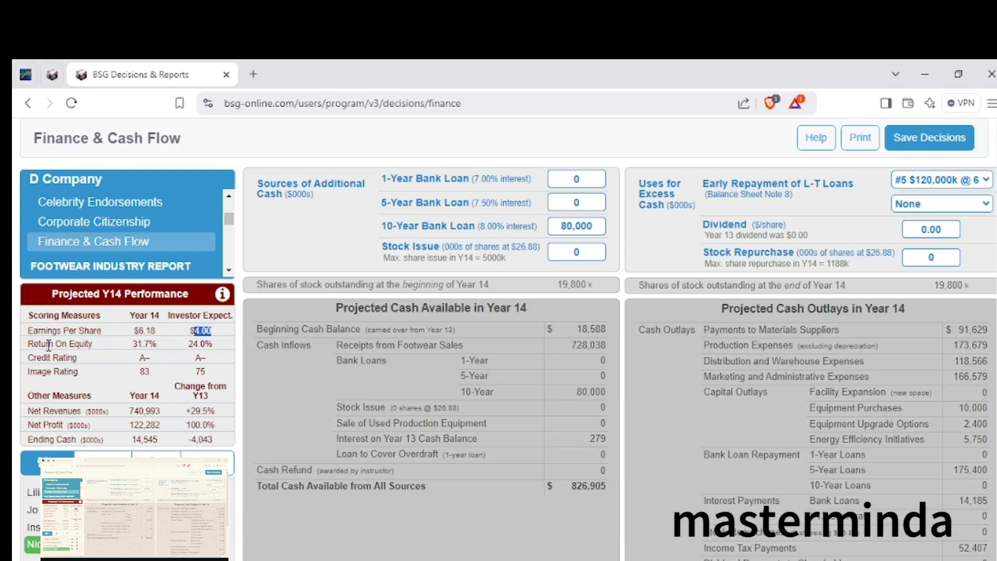
pyautogui.moveTo(39, 343); pyautogui.dragTo(155, 347)
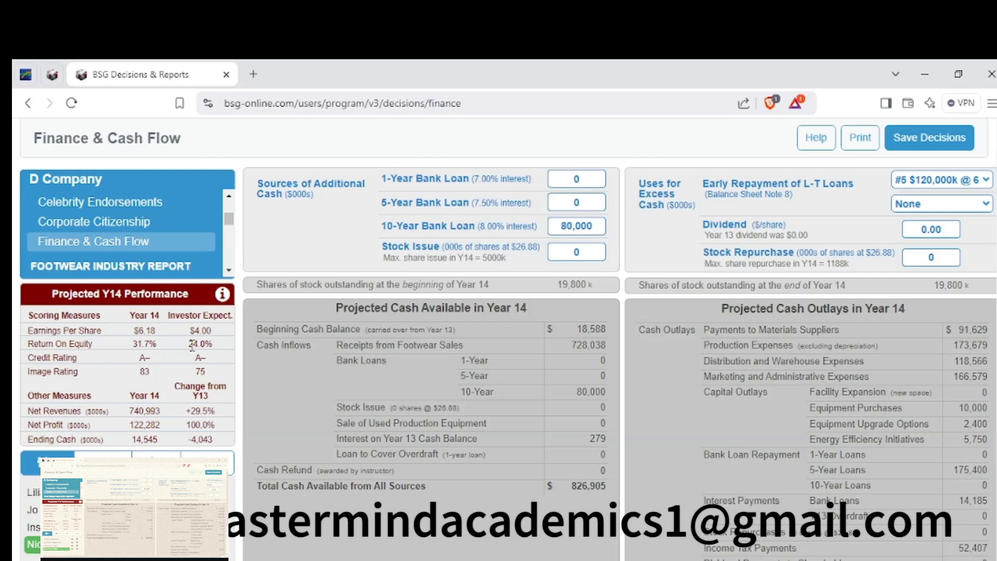
pyautogui.moveTo(189, 345); pyautogui.dragTo(209, 349)
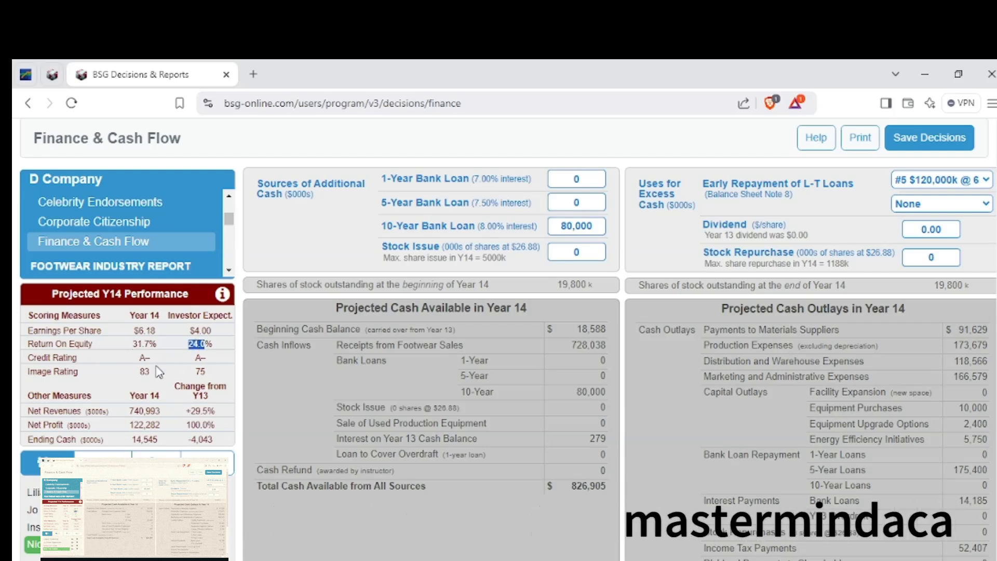
# Compare the projected Year 14 credit rating and image rating with investor expectations.
pyautogui.moveTo(28, 358); pyautogui.dragTo(69, 355)
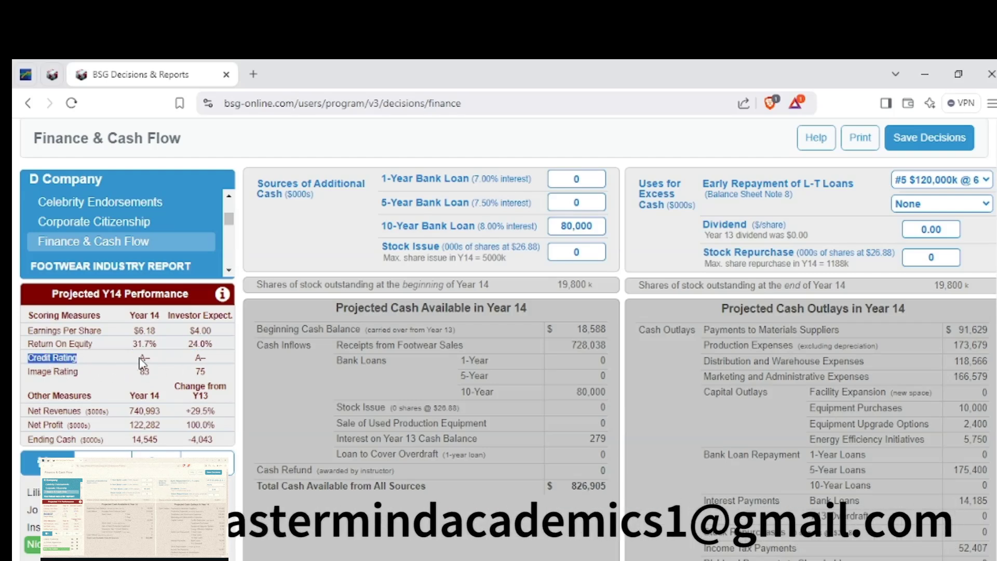
pyautogui.moveTo(138, 358); pyautogui.dragTo(206, 359)
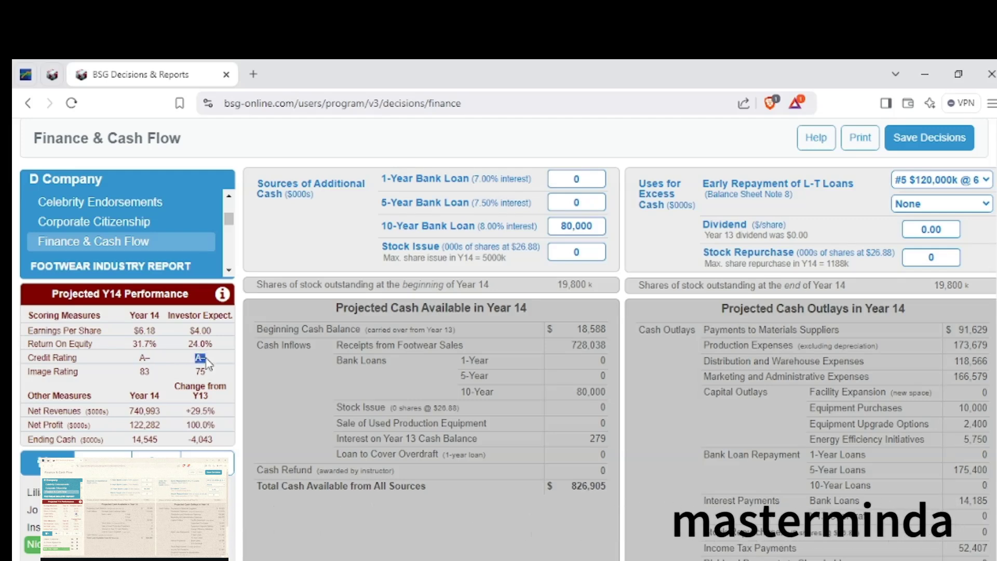
pyautogui.moveTo(29, 373); pyautogui.dragTo(79, 372)
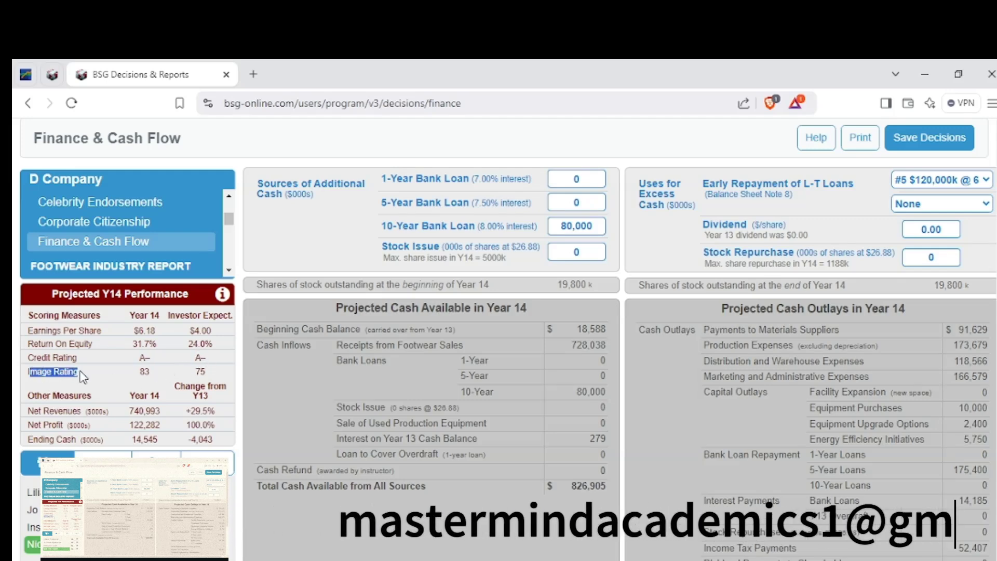
pyautogui.click(142, 372)
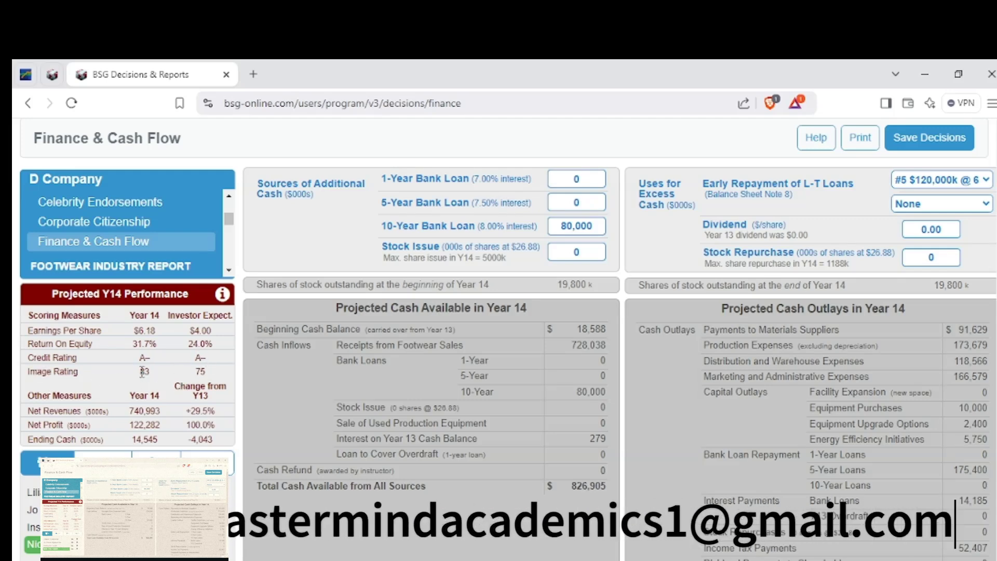
pyautogui.doubleClick(198, 372)
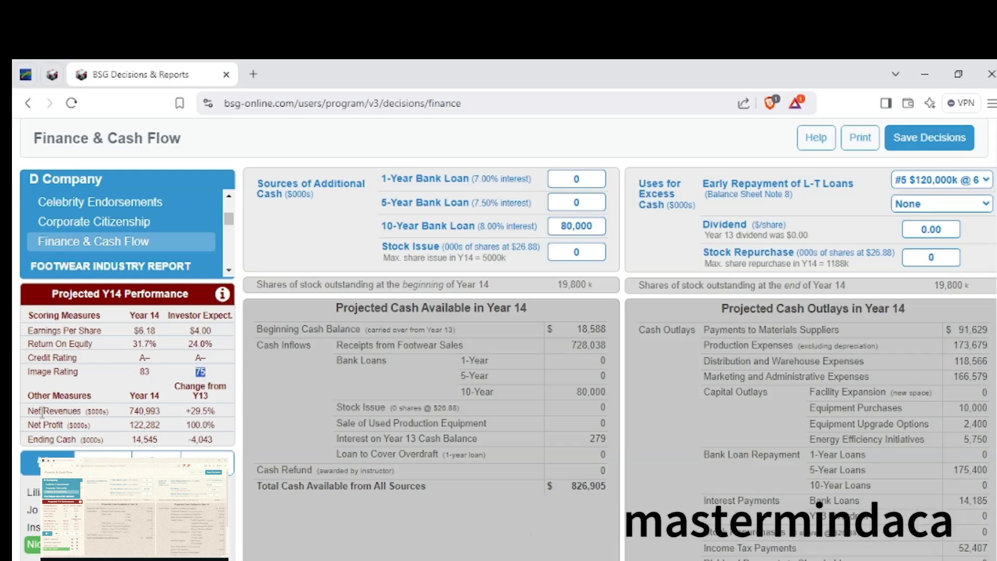
# Review the projected Year 14 net revenues, net profit and ending cash.
pyautogui.moveTo(129, 411); pyautogui.dragTo(155, 413)
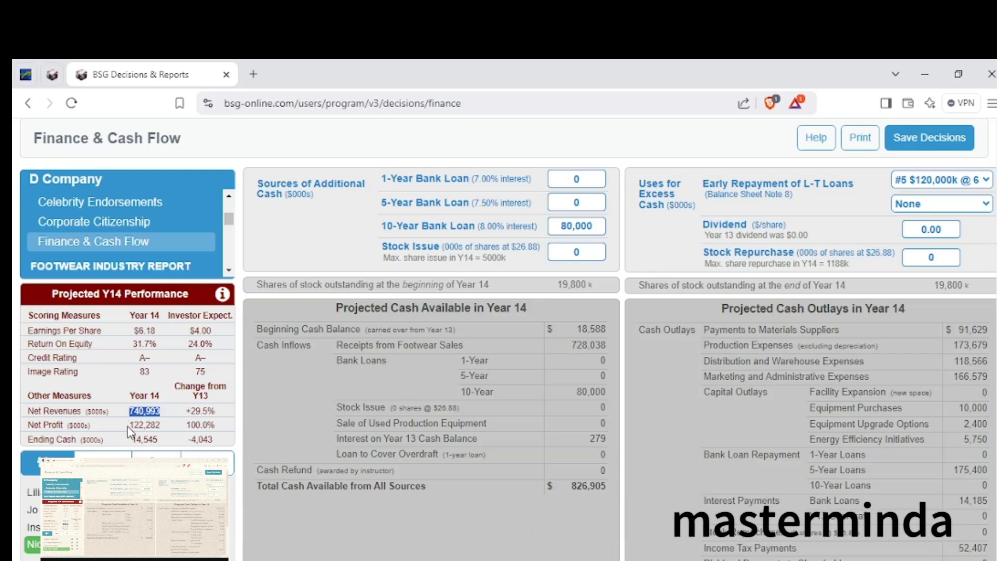
pyautogui.moveTo(130, 425); pyautogui.dragTo(150, 436)
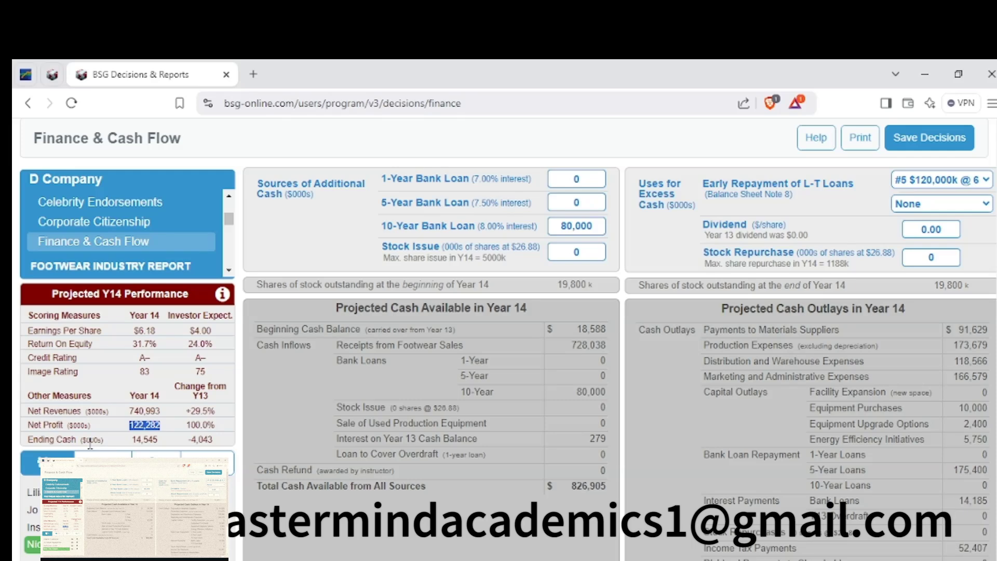
pyautogui.moveTo(131, 439); pyautogui.dragTo(152, 442)
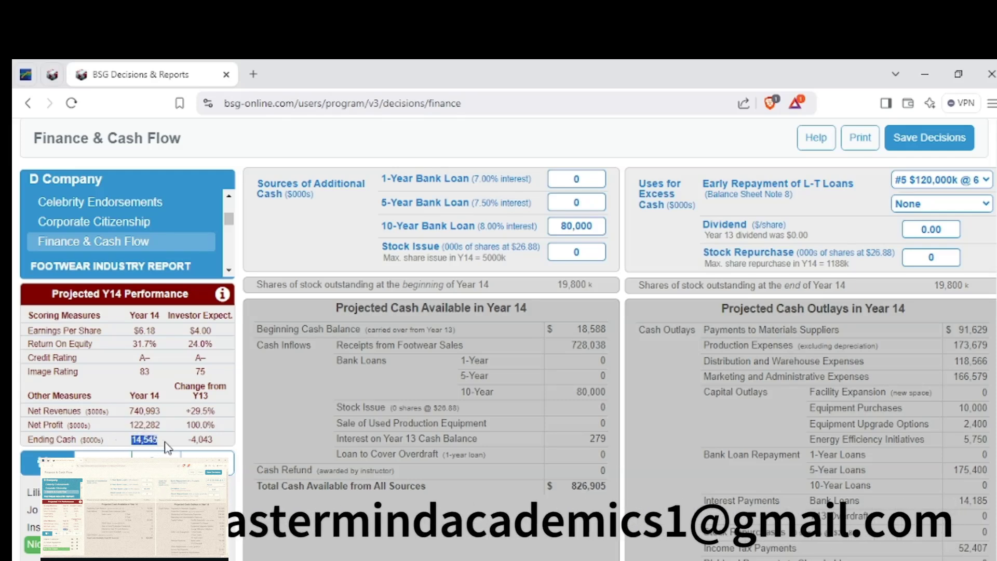
pyautogui.scroll(1, 229, 370)
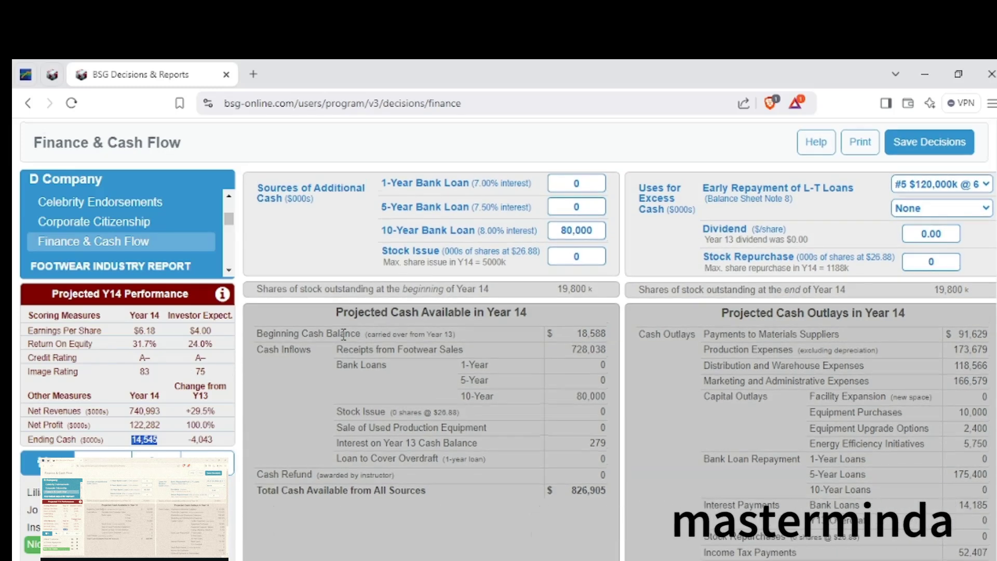